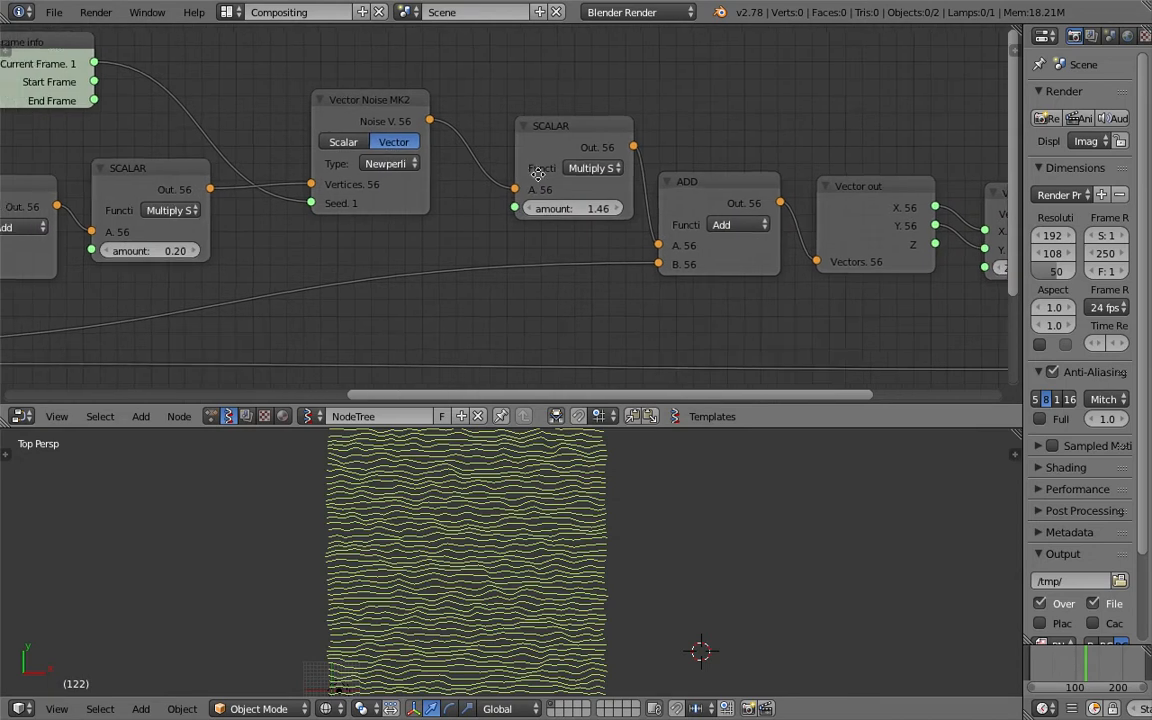
- Widen the Vector Noise MK2 node, orbit to see the noise lines in perspective, and save
scroll(437, 197, down, 3)
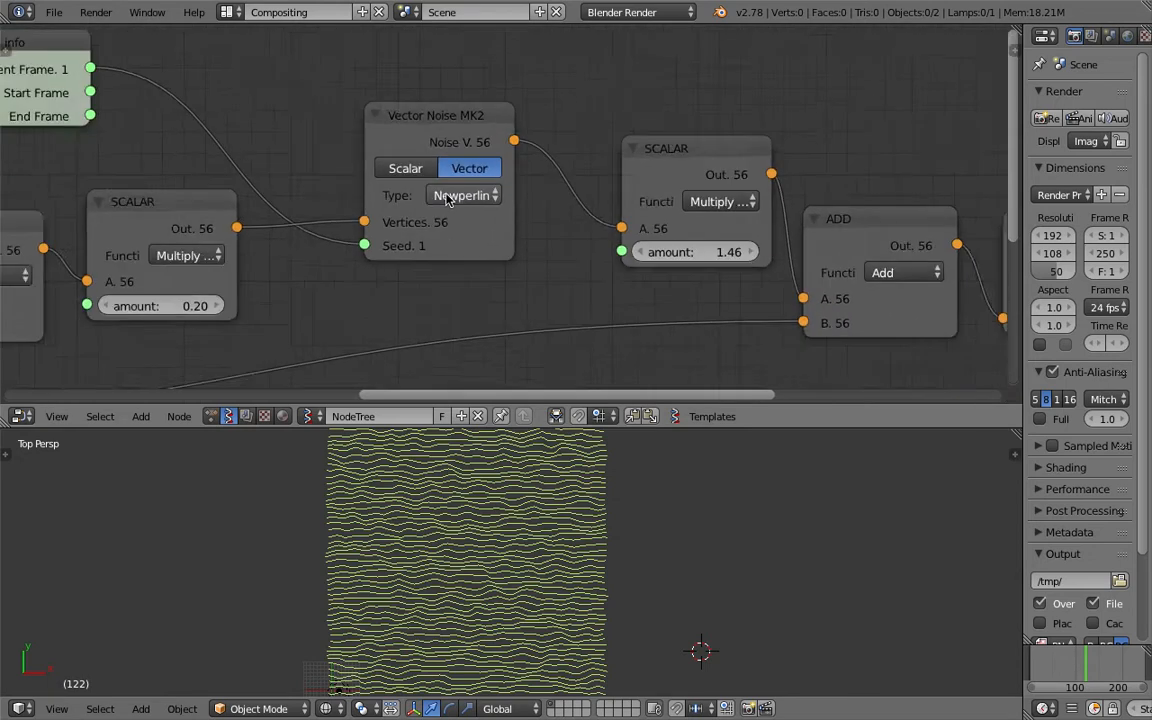
scroll(452, 210, up, 3)
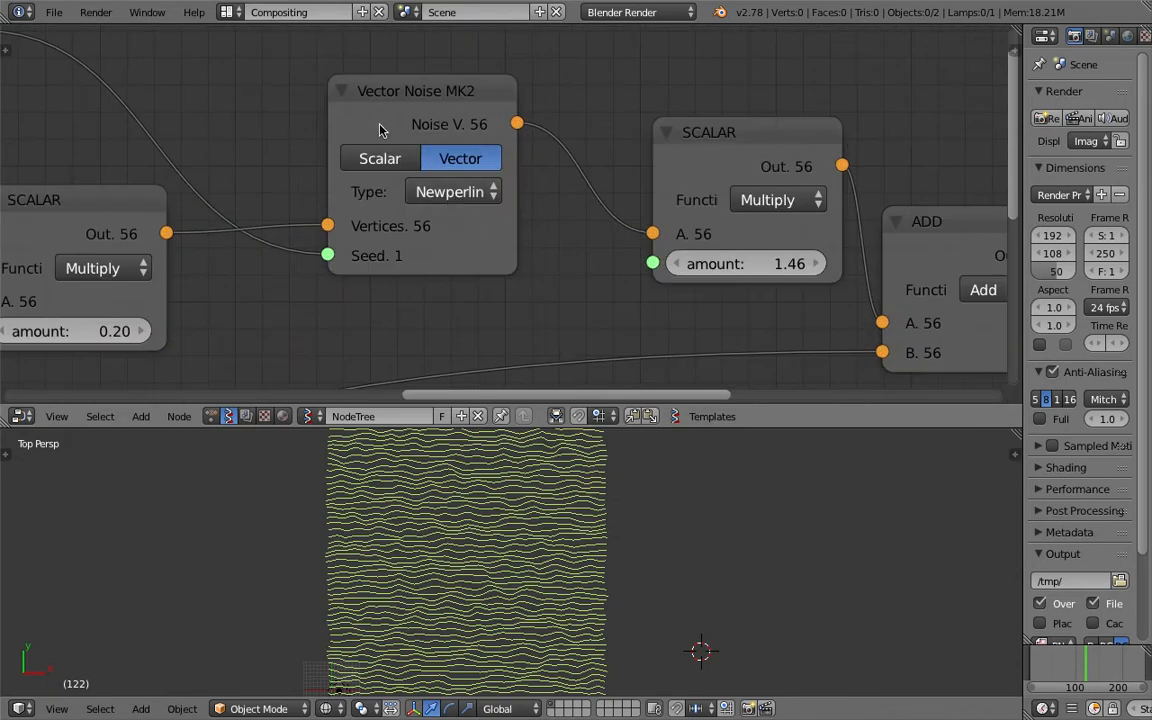
drag(334, 121, 295, 119)
drag(515, 205, 540, 200)
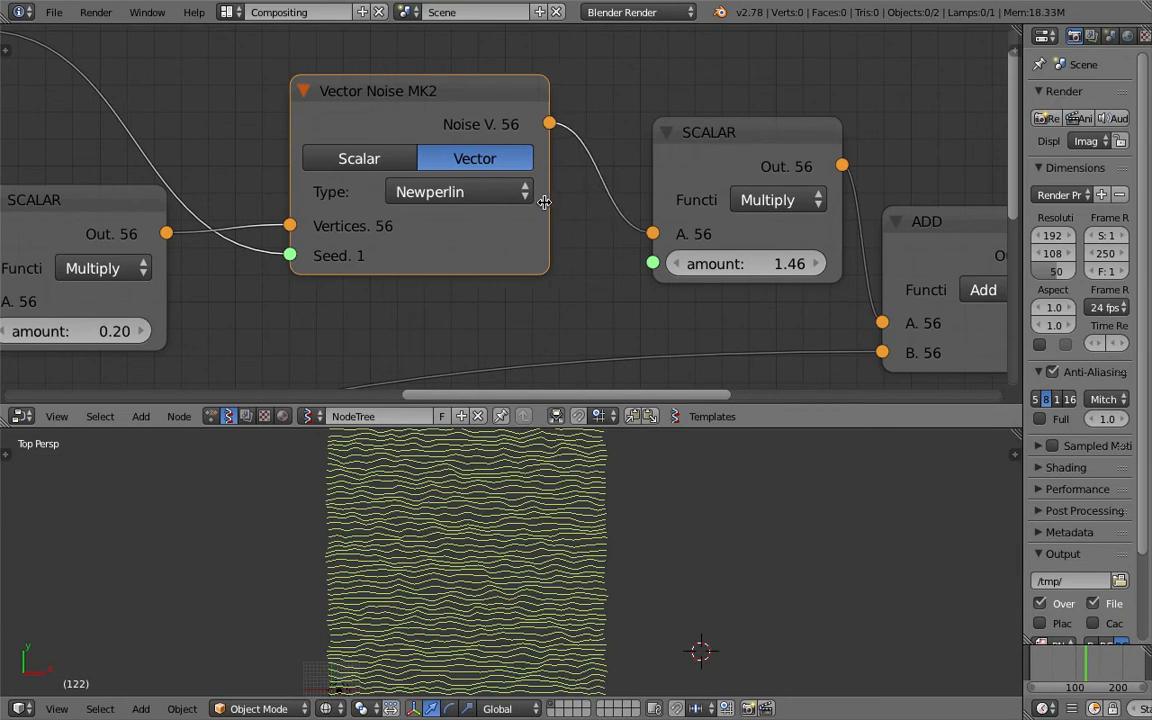
scroll(540, 205, down, 3)
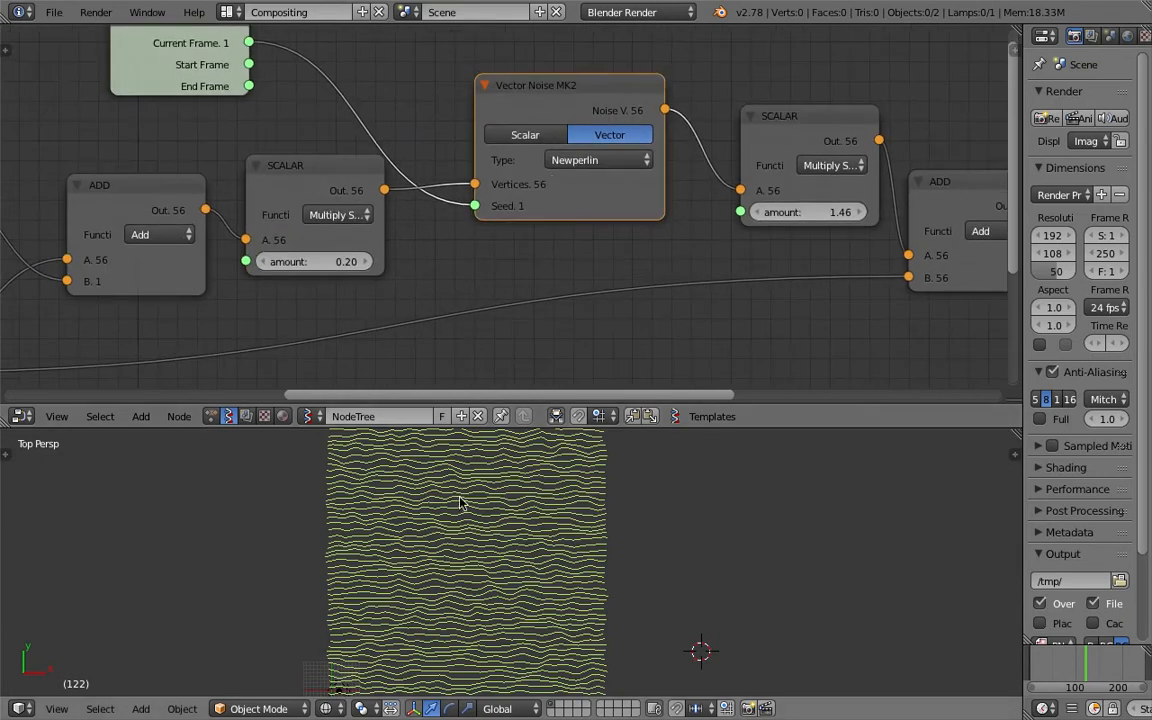
mouse_move(497, 617)
middle_down()
mouse_move(489, 530)
mouse_move(290, 653)
mouse_move(512, 562)
mouse_move(482, 602)
middle_up()
scroll(512, 557, down, 5)
key(ctrl+s)
click(482, 602)
- Move the Viewer Draw node further right and save the file
scroll(366, 288, down, 8)
mouse_move(403, 264)
middle_down()
mouse_move(522, 244)
mouse_move(417, 229)
middle_up()
scroll(522, 250, down, 1)
mouse_move(578, 200)
middle_down()
mouse_move(285, 185)
mouse_move(346, 186)
middle_up()
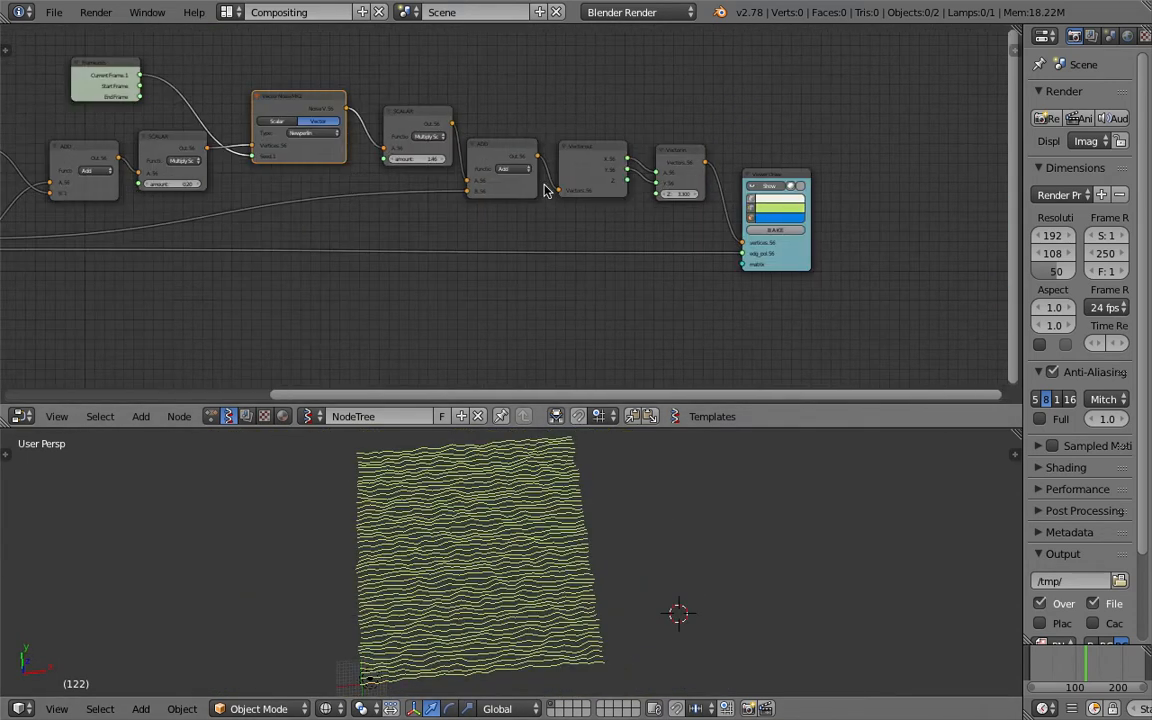
middle_drag(740, 173, 626, 175)
drag(671, 178, 735, 174)
key(ctrl+s)
click(580, 183)
- Collapse the Properties panel to enlarge the node editor
scroll(280, 167, down, 3)
mouse_move(256, 172)
middle_down()
mouse_move(357, 177)
mouse_move(684, 144)
middle_up()
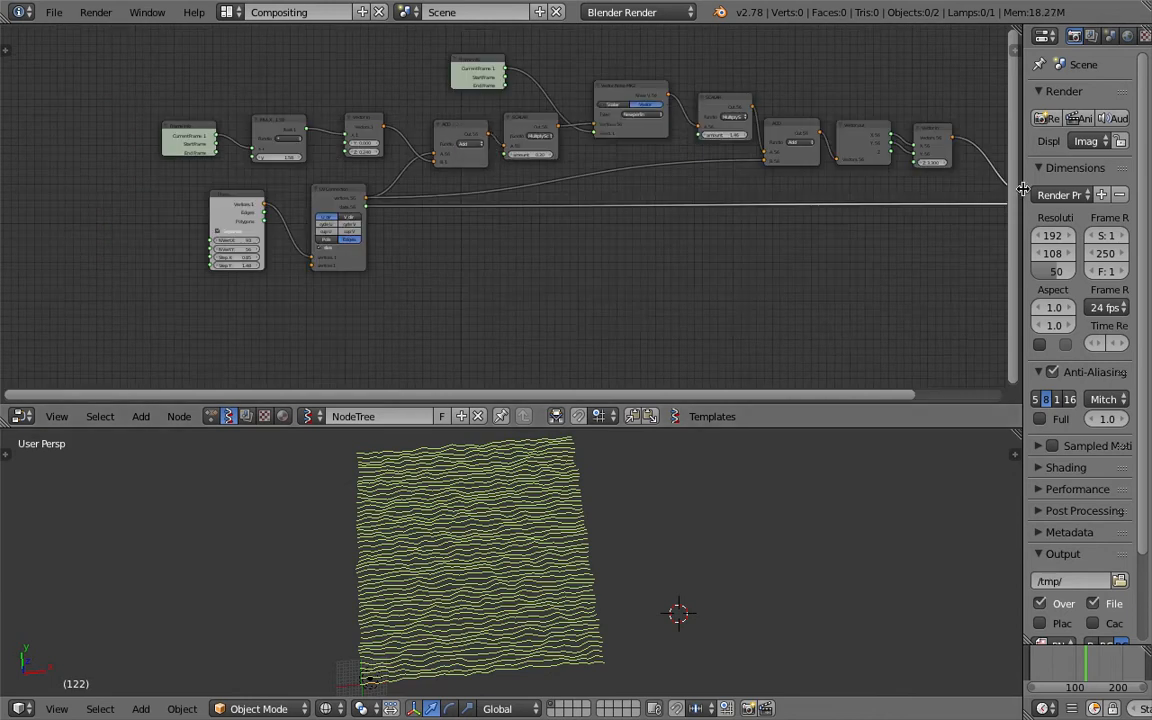
drag(1022, 190, 1118, 190)
scroll(427, 249, up, 1)
scroll(427, 249, up, 1)
- Move the generator, UV Connection and Plane nodes to the left and save
drag(360, 160, 225, 200)
drag(492, 147, 380, 180)
drag(252, 194, 180, 206)
key(ctrl+s)
click(180, 206)
- Nudge the Plane node right and bring UV Connection closer to it
scroll(240, 200, up, 4)
drag(142, 152, 179, 155)
scroll(136, 233, up, 1)
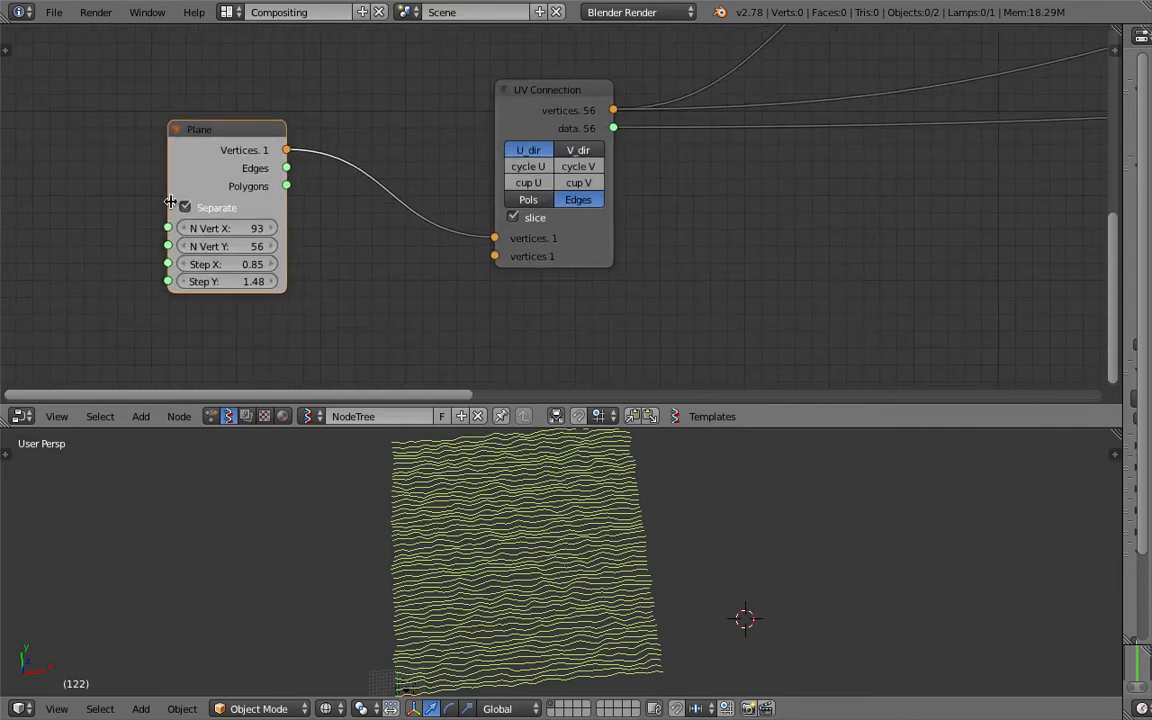
drag(538, 91, 442, 91)
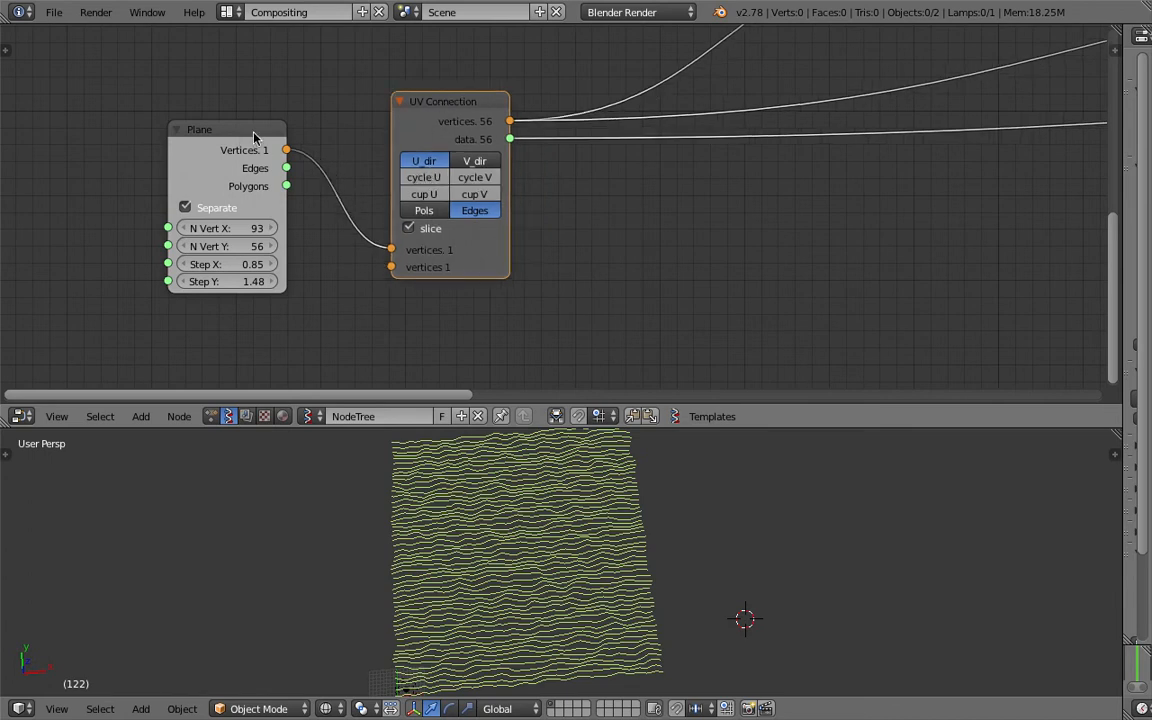
click(236, 137)
- Select the UV Connection node and save the file
click(422, 117)
scroll(668, 267, down, 2)
middle_drag(668, 267, 573, 260)
key(ctrl+s)
click(573, 260)
- Add a new Viewer Draw node below UV Connection, fed by its vertices and data
key(shift+a)
click(595, 221)
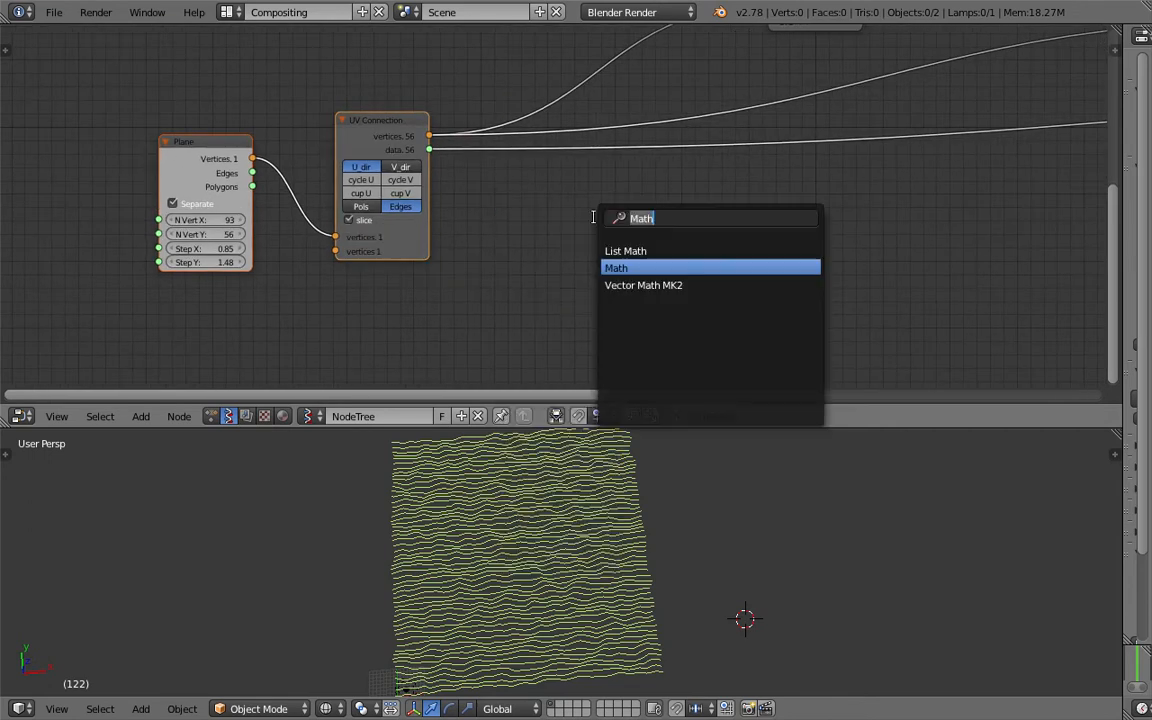
text(vie)
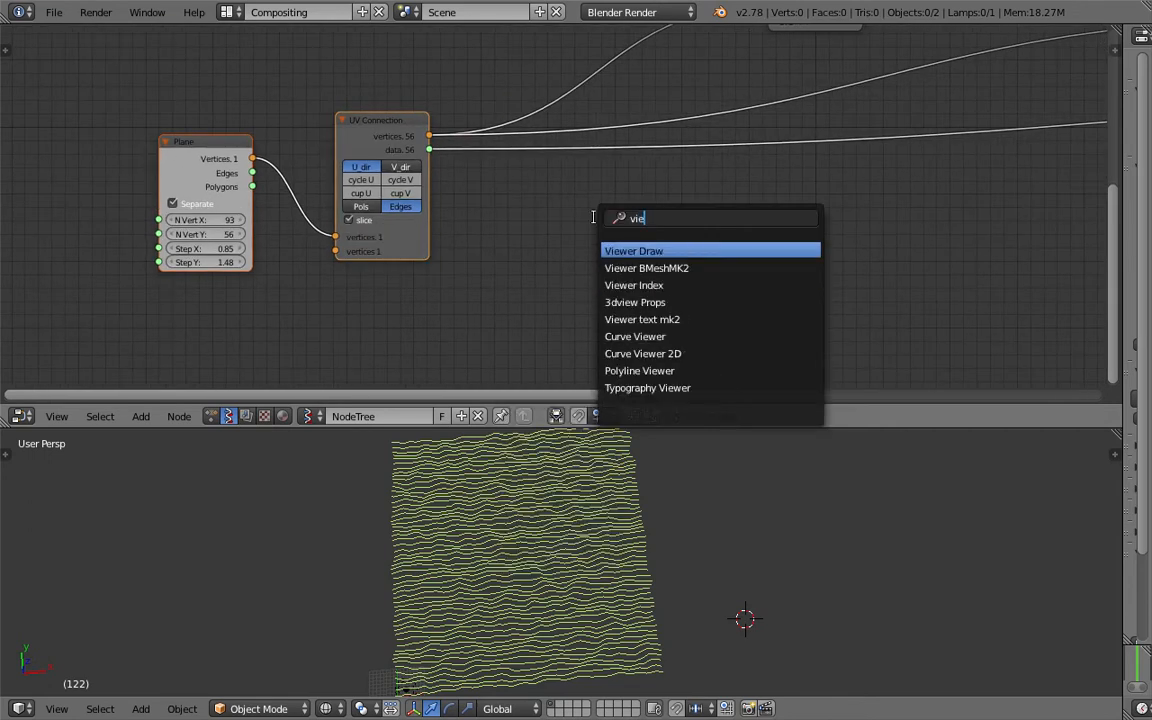
key(Return)
click(562, 211)
drag(430, 136, 583, 311)
mouse_move(429, 149)
mouse_down()
mouse_move(565, 266)
mouse_move(587, 327)
mouse_up()
- Turn off Show on the original Viewer Draw to hide the yellow noise mesh
mouse_move(760, 344)
middle_down()
mouse_move(658, 335)
mouse_move(455, 352)
middle_up()
scroll(949, 229, down, 2)
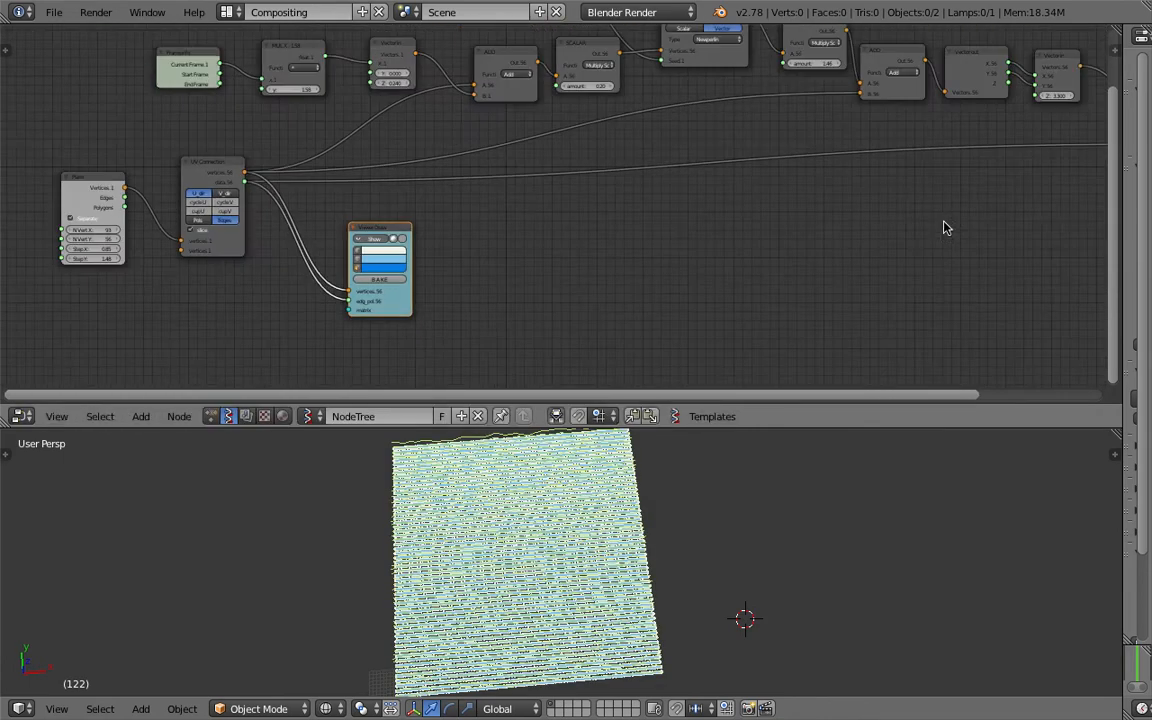
middle_drag(1066, 160, 672, 246)
click(804, 170)
- Orbit the 3D view onto the flat line grid and widen the Plane node
middle_drag(165, 248, 573, 187)
mouse_move(559, 582)
middle_down()
mouse_move(538, 612)
mouse_move(574, 579)
middle_up()
scroll(538, 612, up, 5)
scroll(560, 582, up, 4)
scroll(424, 568, down, 6)
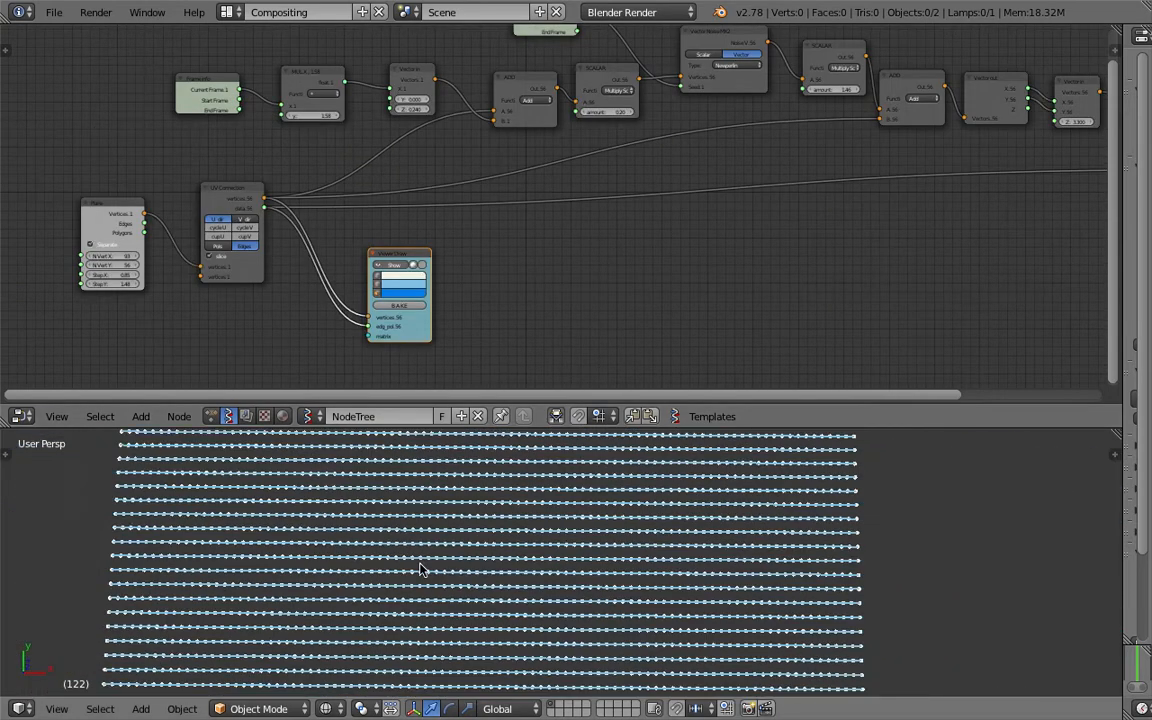
middle_drag(443, 535, 474, 497)
scroll(474, 497, up, 3)
middle_drag(424, 298, 546, 266)
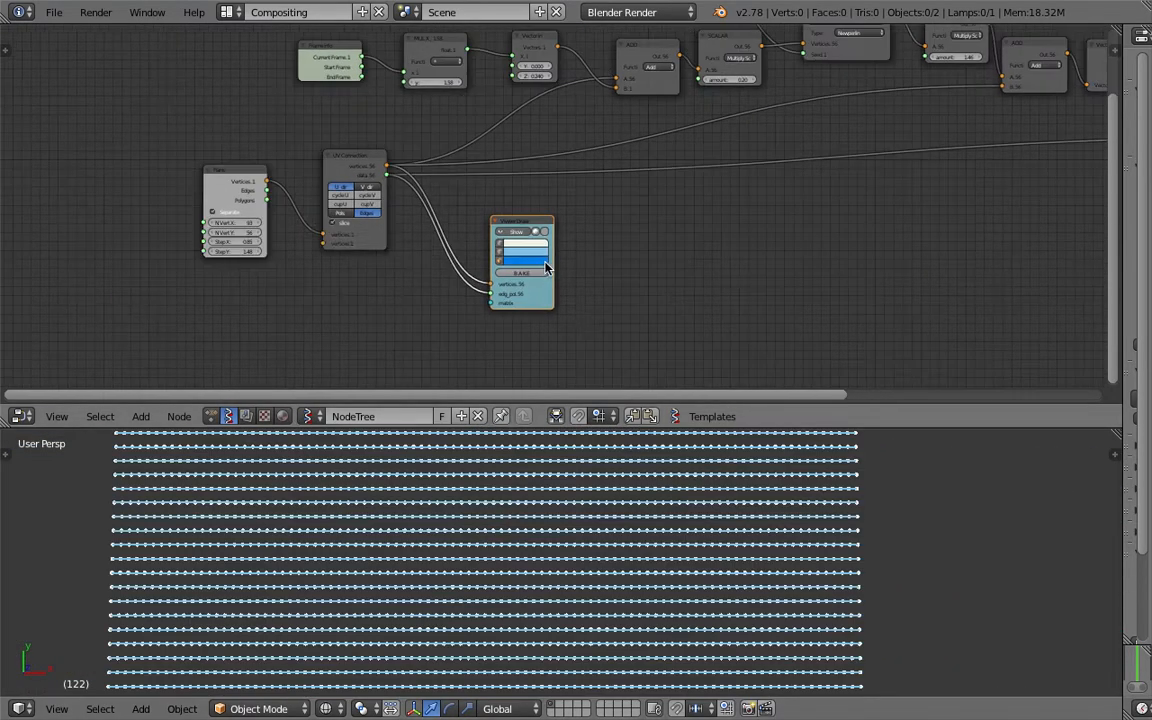
scroll(420, 268, up, 3)
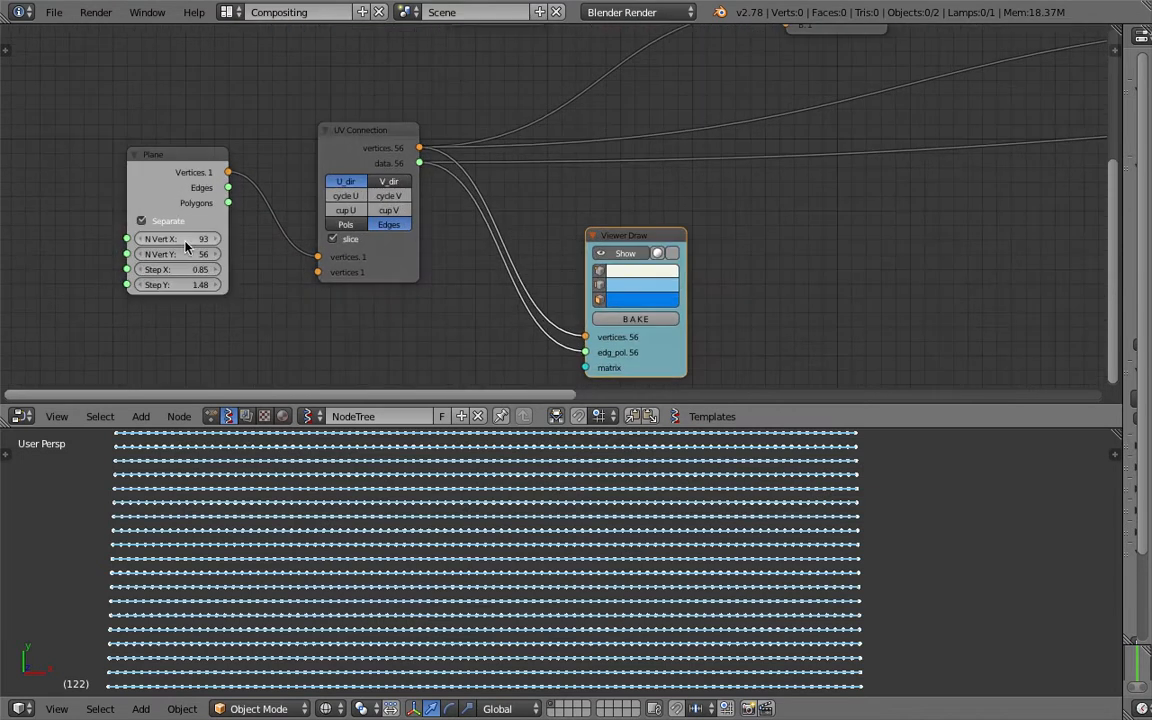
drag(131, 225, 75, 230)
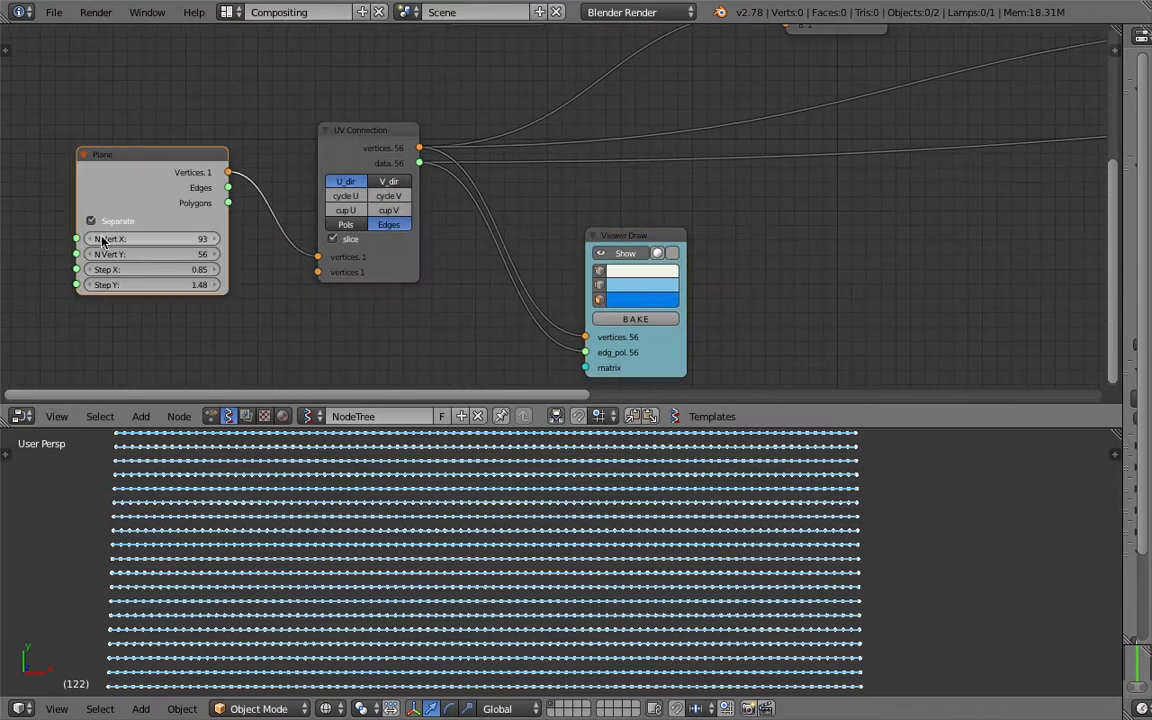
- Try the V direction on UV Connection, then switch back to U
scroll(496, 216, down, 2)
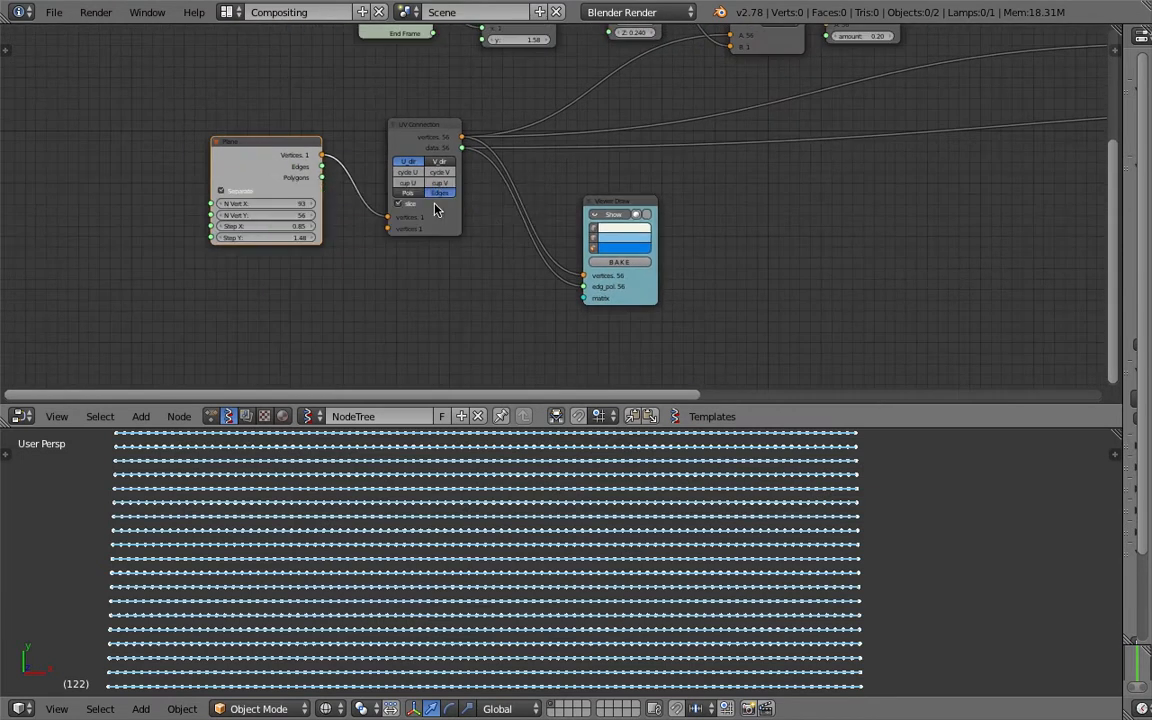
click(438, 162)
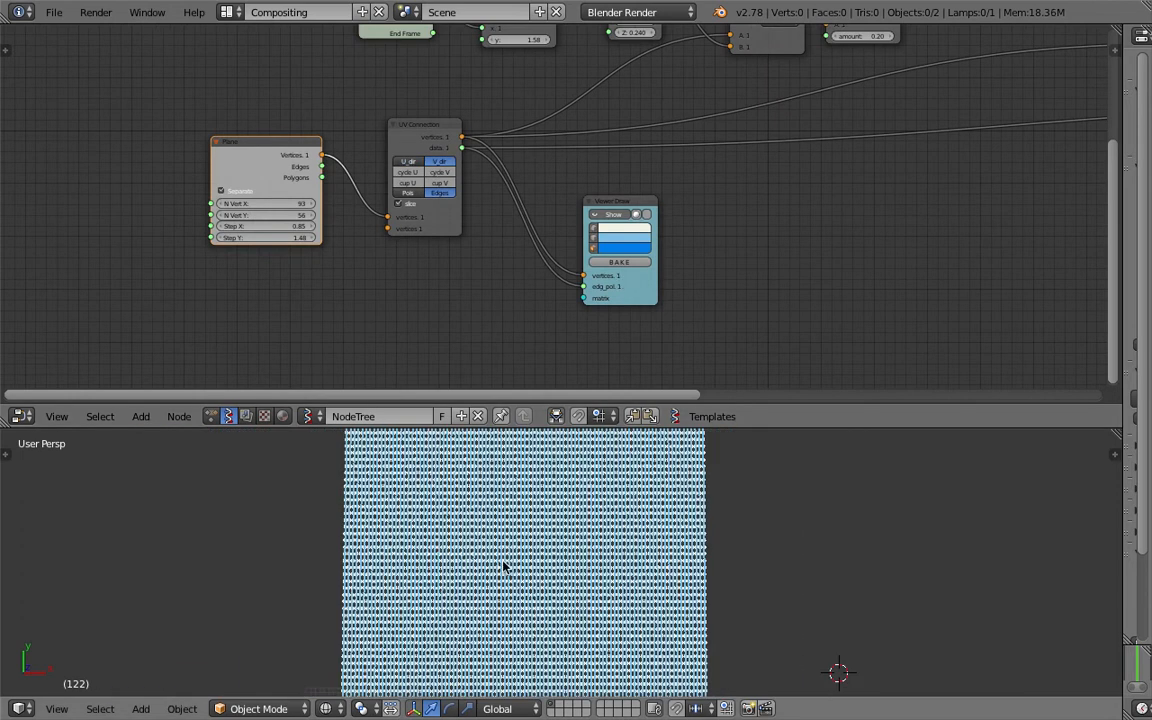
scroll(446, 591, up, 4)
click(405, 163)
scroll(854, 586, down, 3)
scroll(350, 260, up, 1)
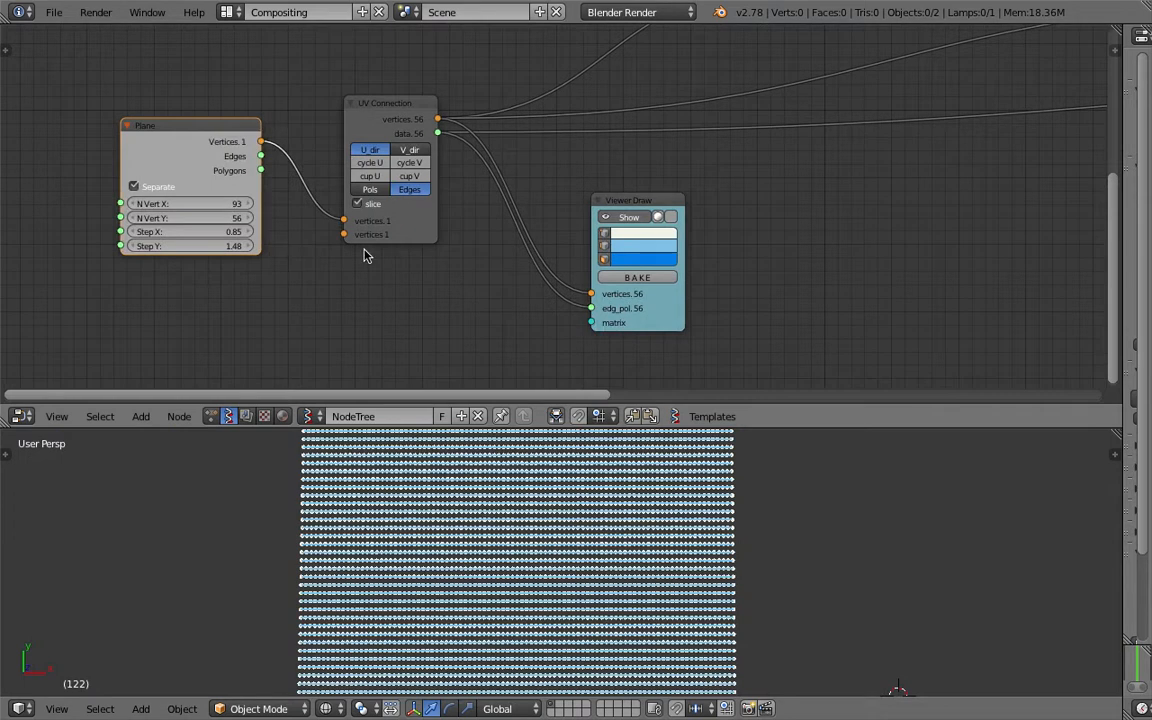
- Delete the temporary Viewer Draw node with X
click(625, 204)
scroll(704, 236, down, 4)
key(x)
drag(270, 189, 290, 174)
scroll(367, 198, up, 3)
scroll(400, 169, down, 3)
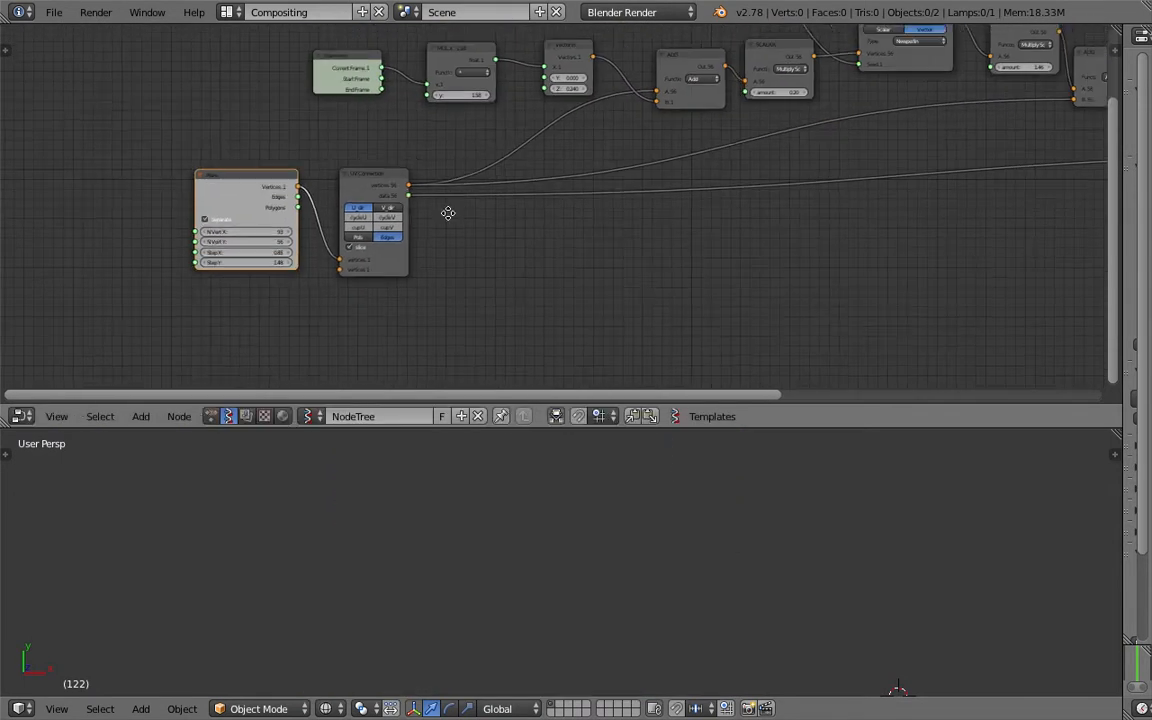
- Rearrange the Vector Noise, SCALAR and ADD nodes into a tidier layout
middle_drag(558, 172, 364, 250)
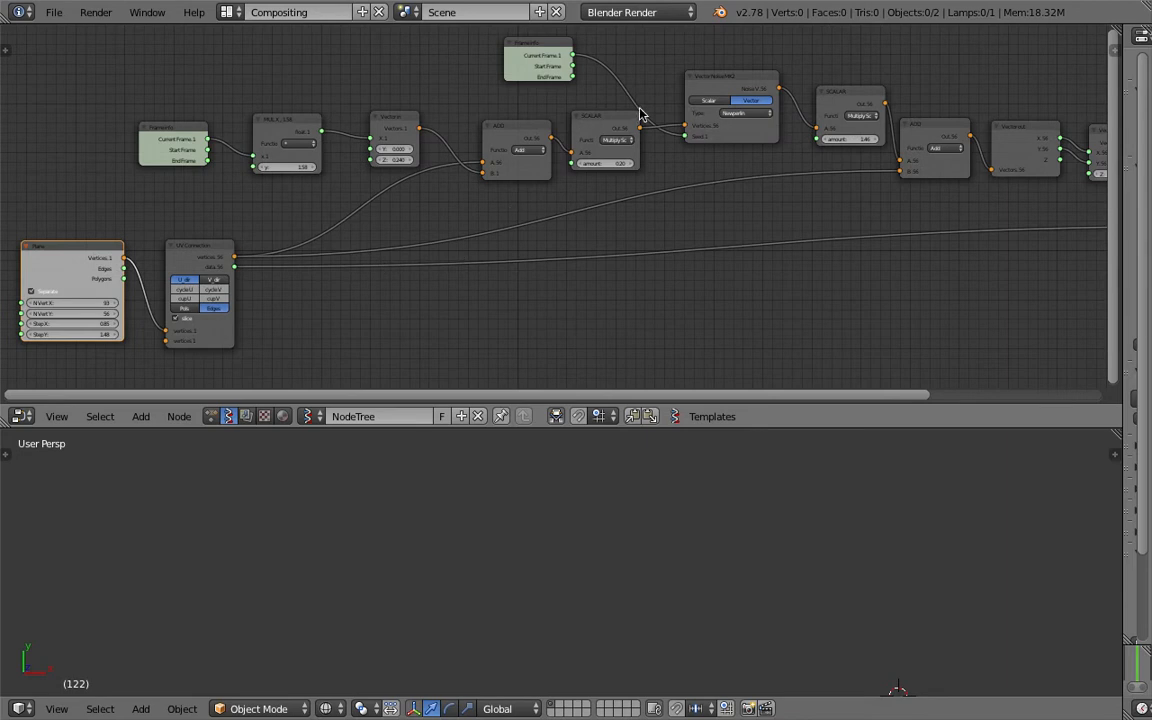
drag(712, 83, 680, 79)
drag(587, 120, 575, 106)
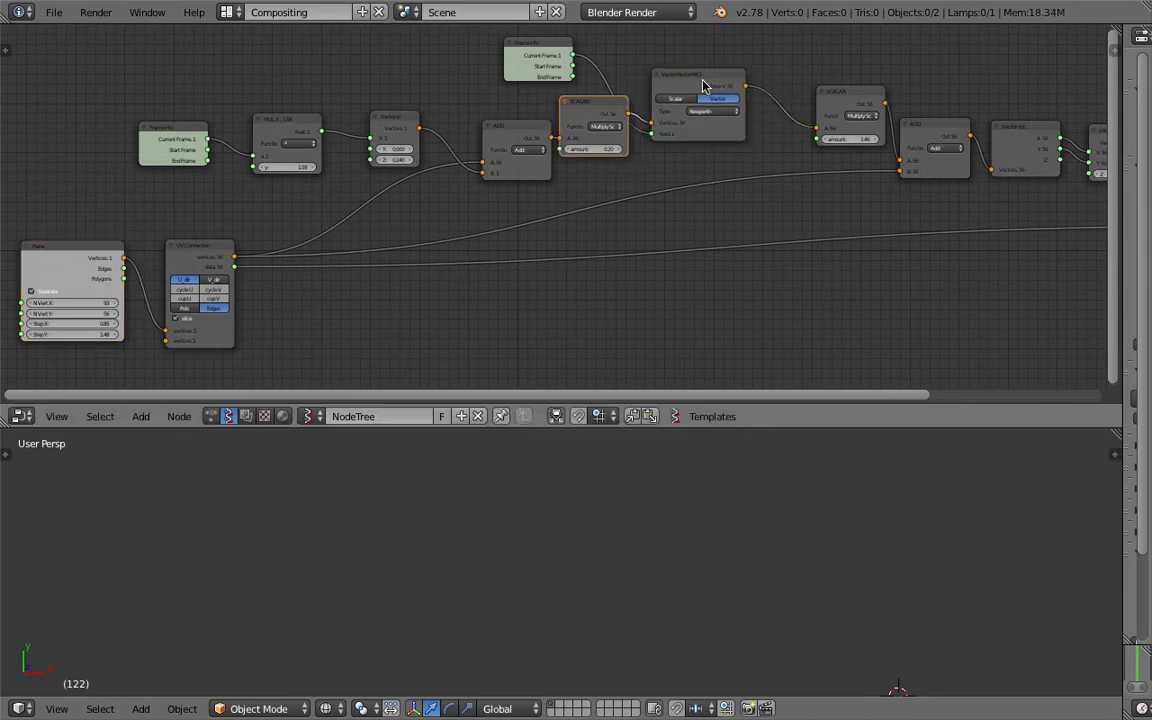
drag(700, 76, 706, 87)
middle_drag(788, 114, 643, 133)
drag(701, 114, 688, 107)
drag(782, 150, 766, 175)
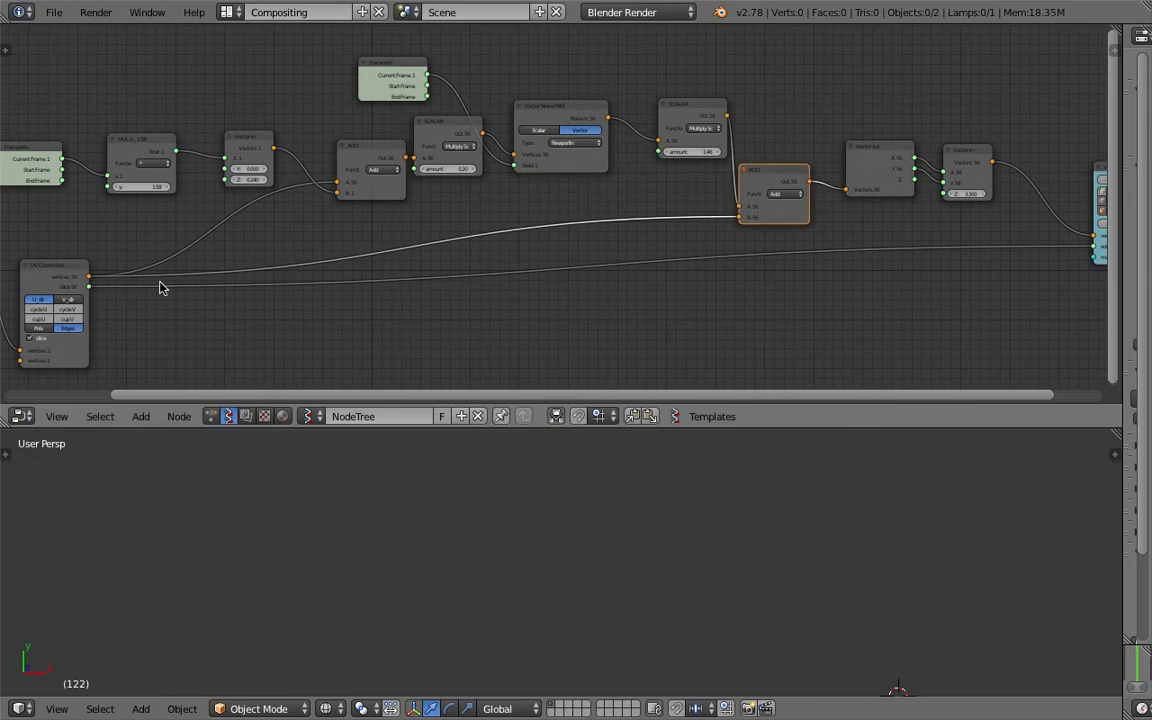
middle_drag(236, 170, 389, 178)
scroll(474, 160, up, 3)
drag(673, 100, 652, 101)
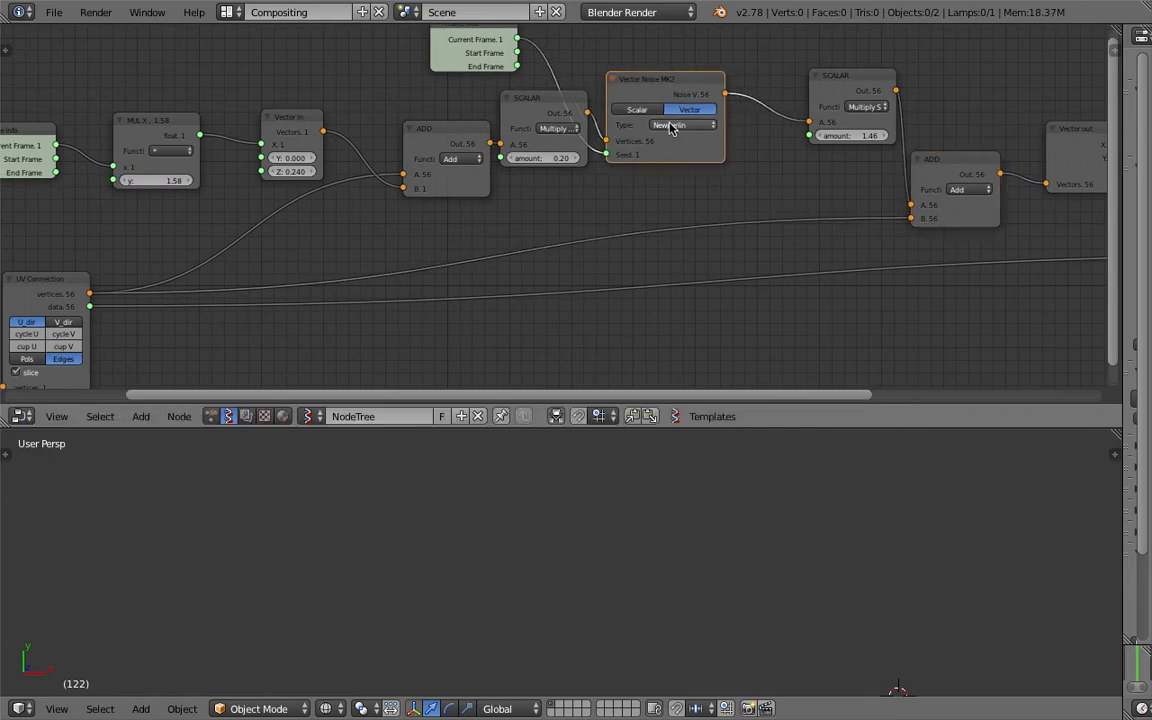
- Keep Newperlin as the Vector Noise type and save the file
scroll(675, 130, up, 4)
click(625, 120)
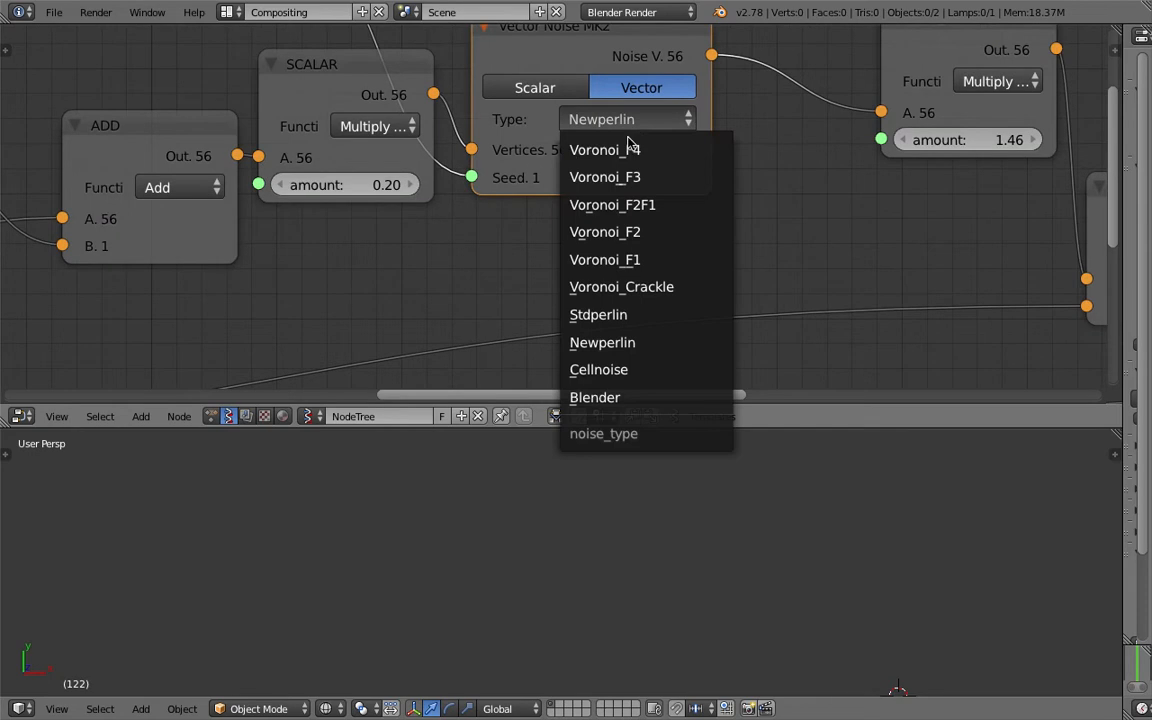
click(638, 339)
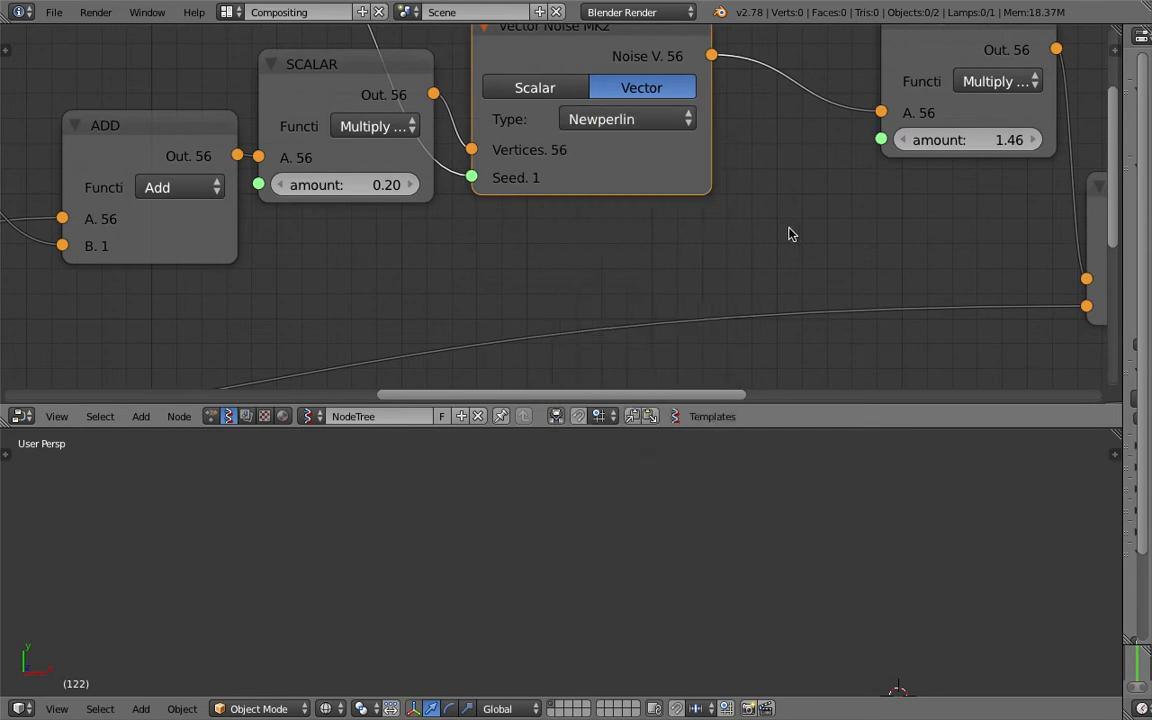
scroll(680, 145, down, 2)
scroll(685, 150, down, 1)
key(ctrl+s)
click(718, 170)
- Reposition the SCALAR, ADD, Vector in and MUL X nodes
drag(808, 102, 714, 128)
scroll(725, 180, down, 1)
middle_drag(437, 140, 550, 149)
drag(441, 173, 390, 187)
drag(553, 145, 515, 185)
middle_drag(536, 193, 619, 177)
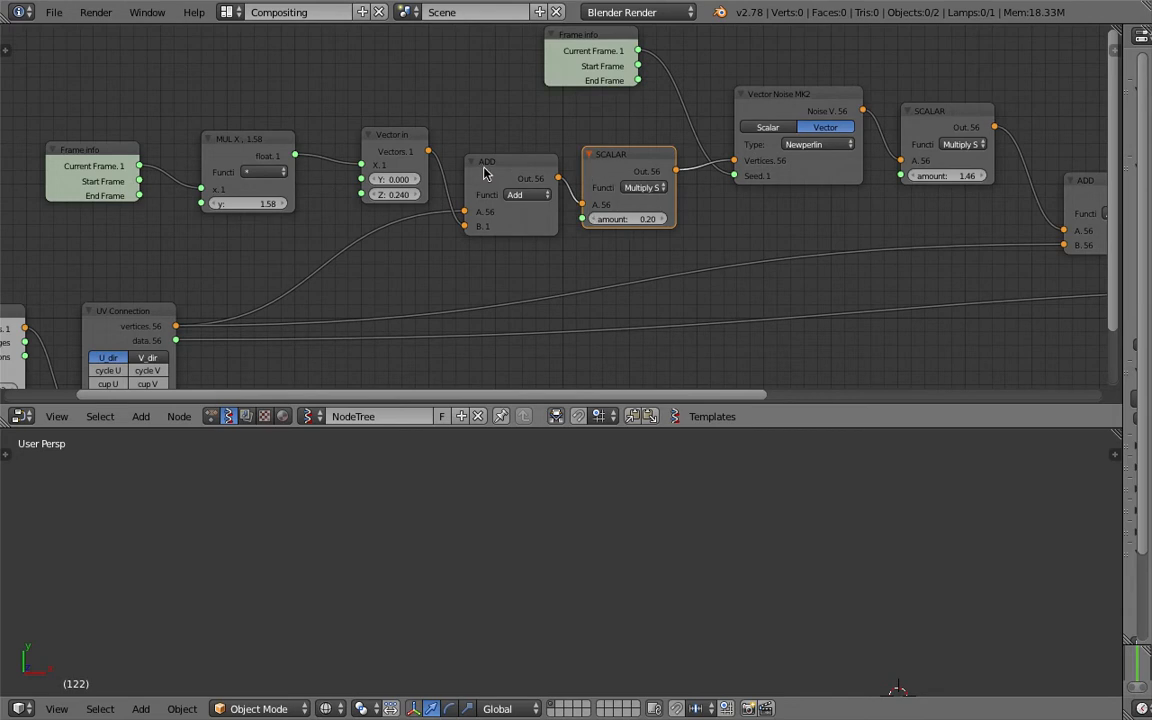
drag(484, 173, 473, 165)
drag(376, 146, 358, 128)
drag(279, 167, 268, 138)
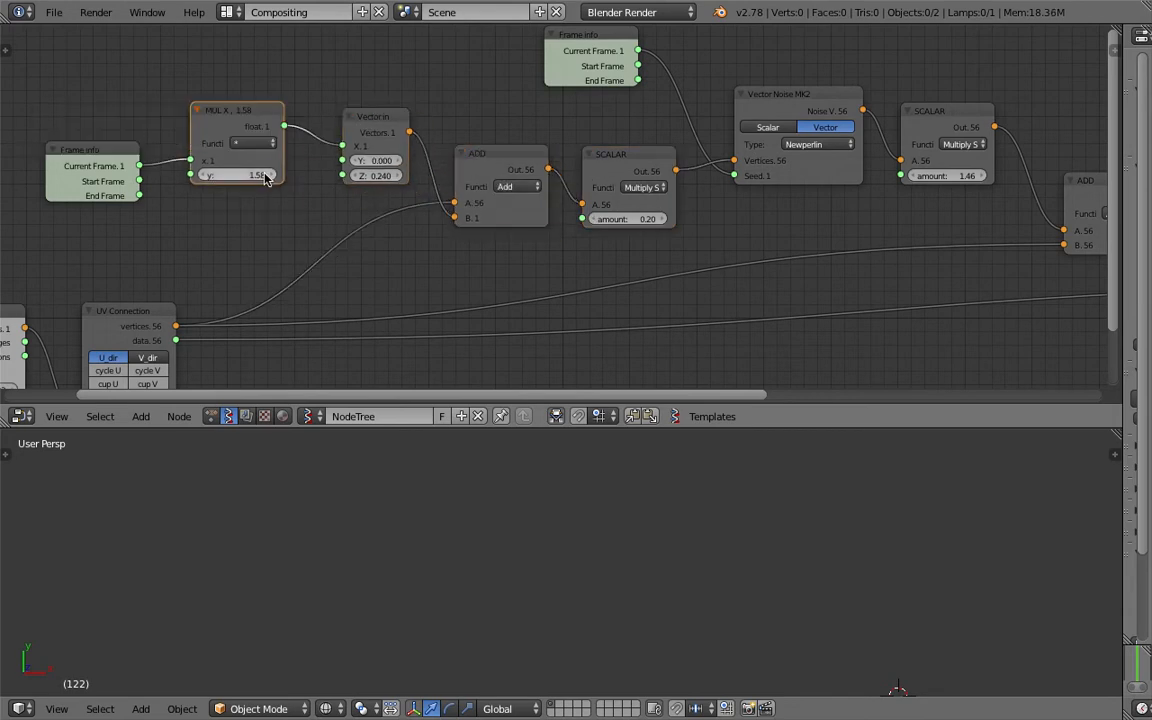
- Tidy the positions of the Vector out and Vector in nodes
scroll(530, 223, down, 6)
middle_drag(779, 269, 735, 265)
middle_drag(797, 232, 587, 234)
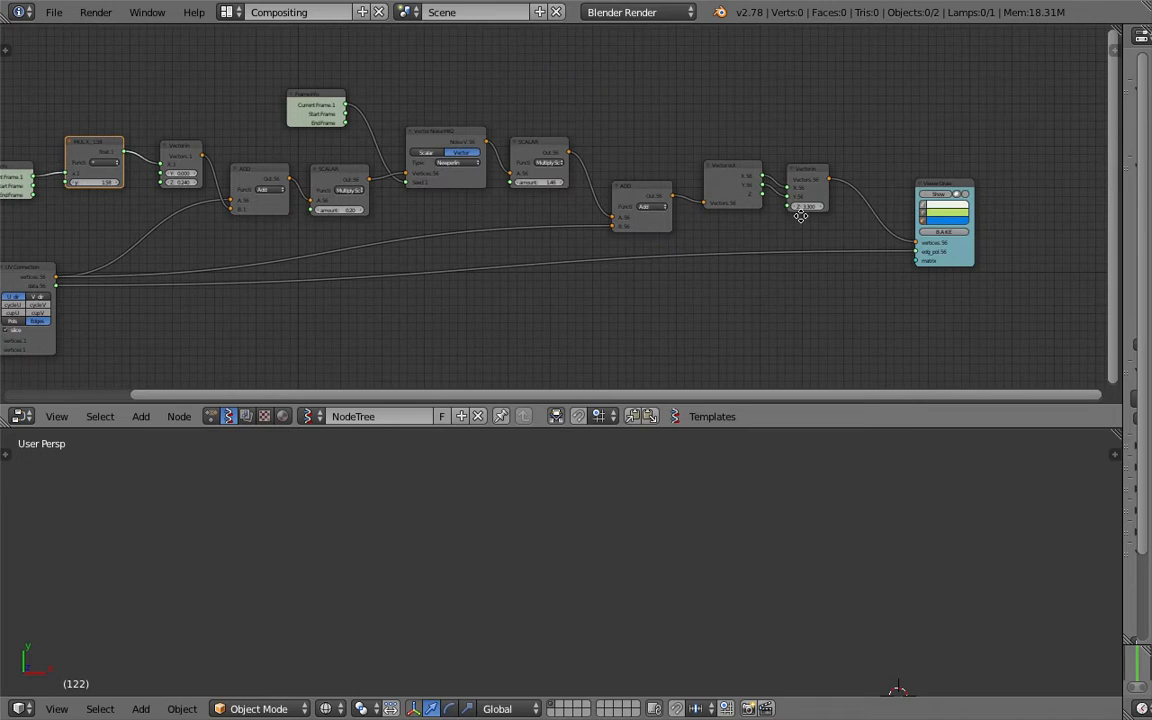
scroll(797, 211, up, 5)
middle_drag(705, 177, 713, 211)
click(714, 211)
scroll(700, 215, up, 3)
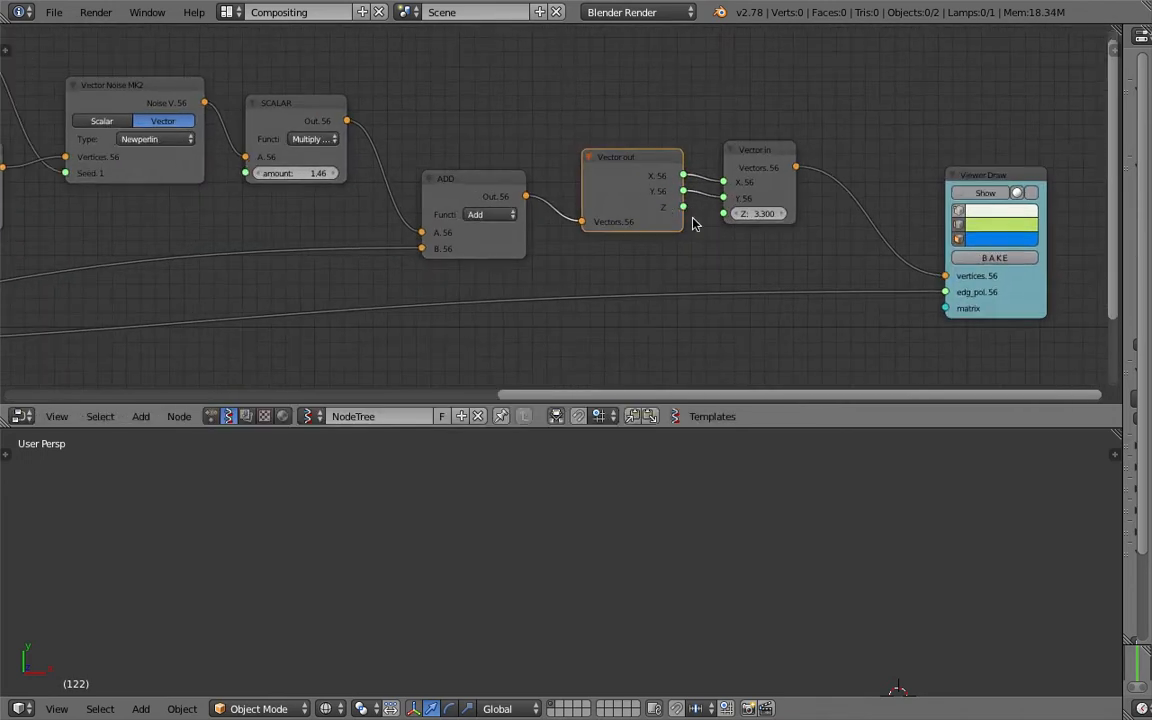
drag(679, 151, 672, 138)
drag(782, 143, 801, 142)
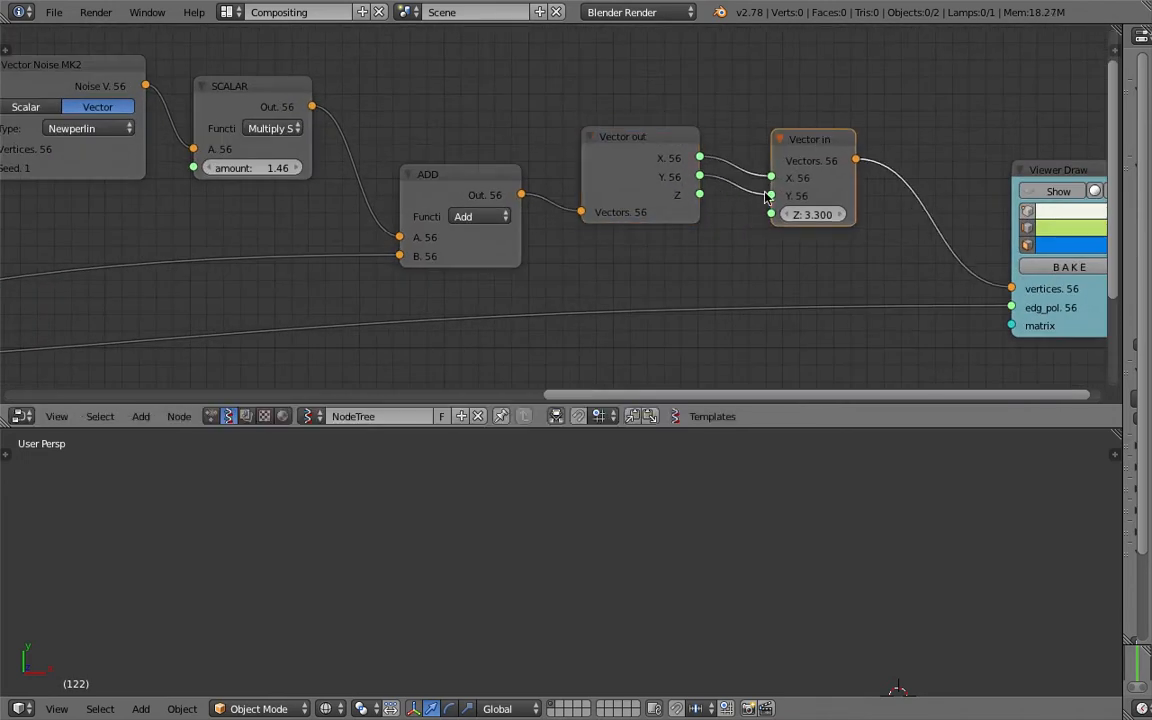
- Enable Show on Viewer Draw to display the wavy lines, and save
middle_drag(751, 206, 637, 205)
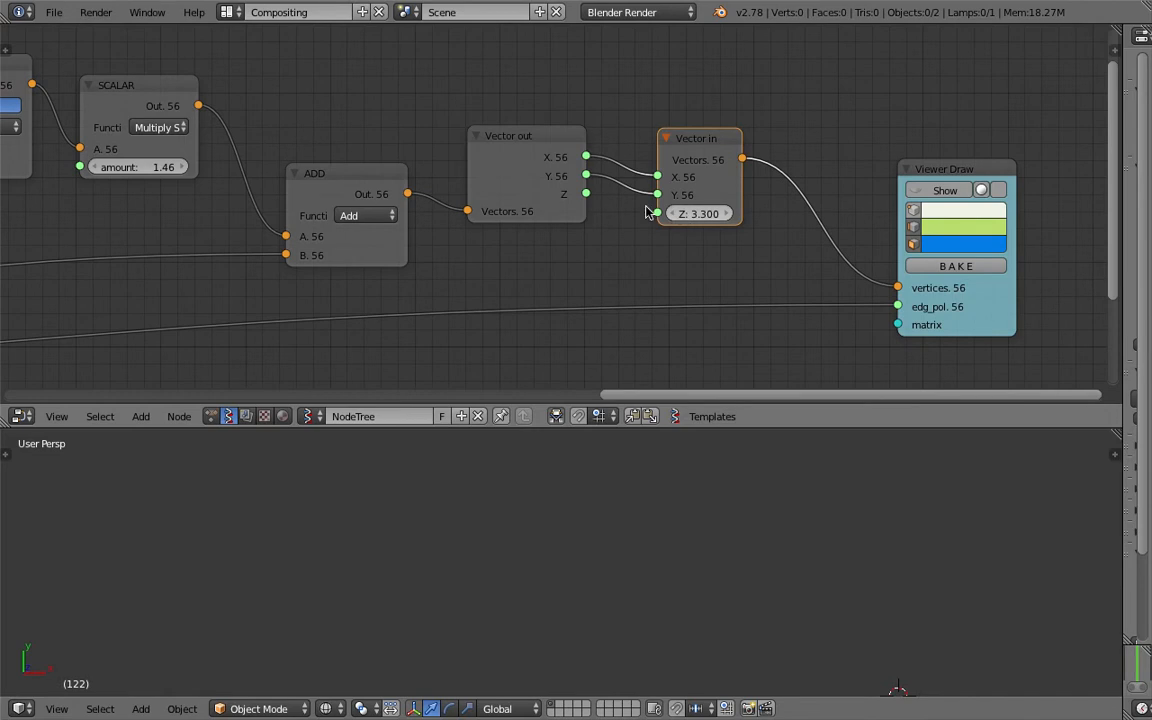
click(916, 190)
key(ctrl+s)
click(864, 194)
- Raise the MUL X multiplier's y value to 3.47 to reshape the waves
middle_drag(560, 650, 617, 596)
middle_drag(510, 505, 522, 525)
middle_drag(470, 327, 367, 223)
drag(553, 113, 620, 113)
mouse_move(618, 494)
middle_down()
mouse_move(622, 509)
mouse_move(586, 502)
middle_up()
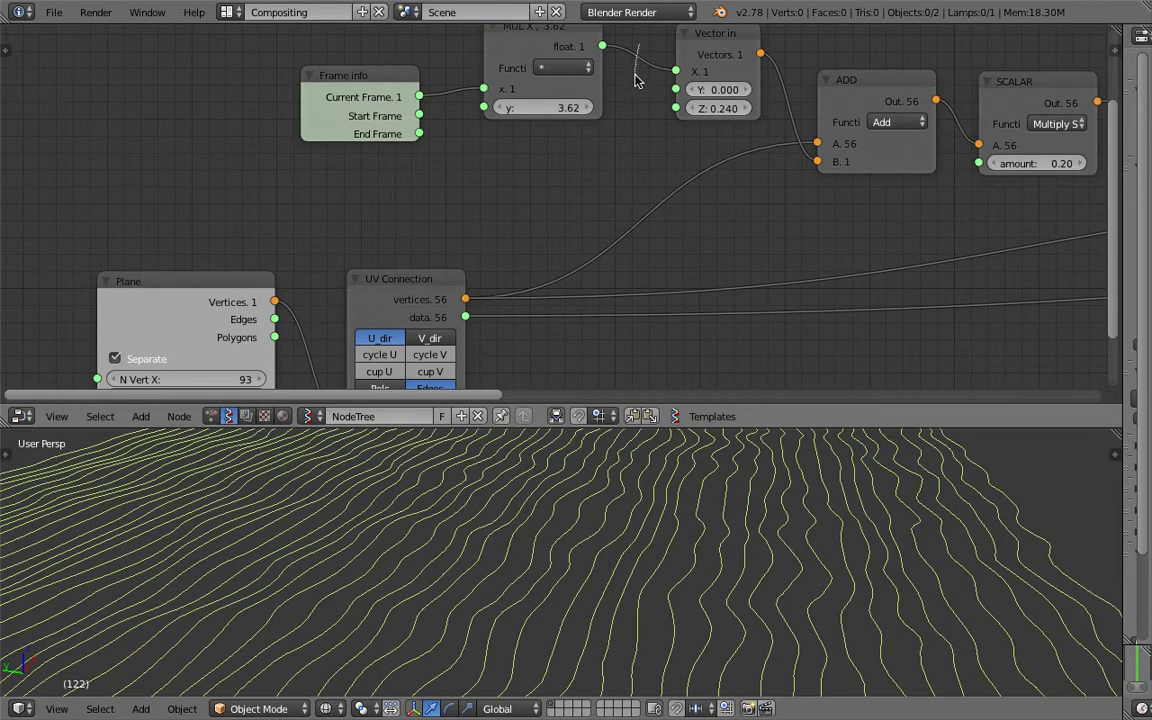
- Move the frame-driven link from Vector in's X input to its Y input
ctrl+drag(602, 46, 619, 62)
ctrl+drag(676, 90, 676, 89)
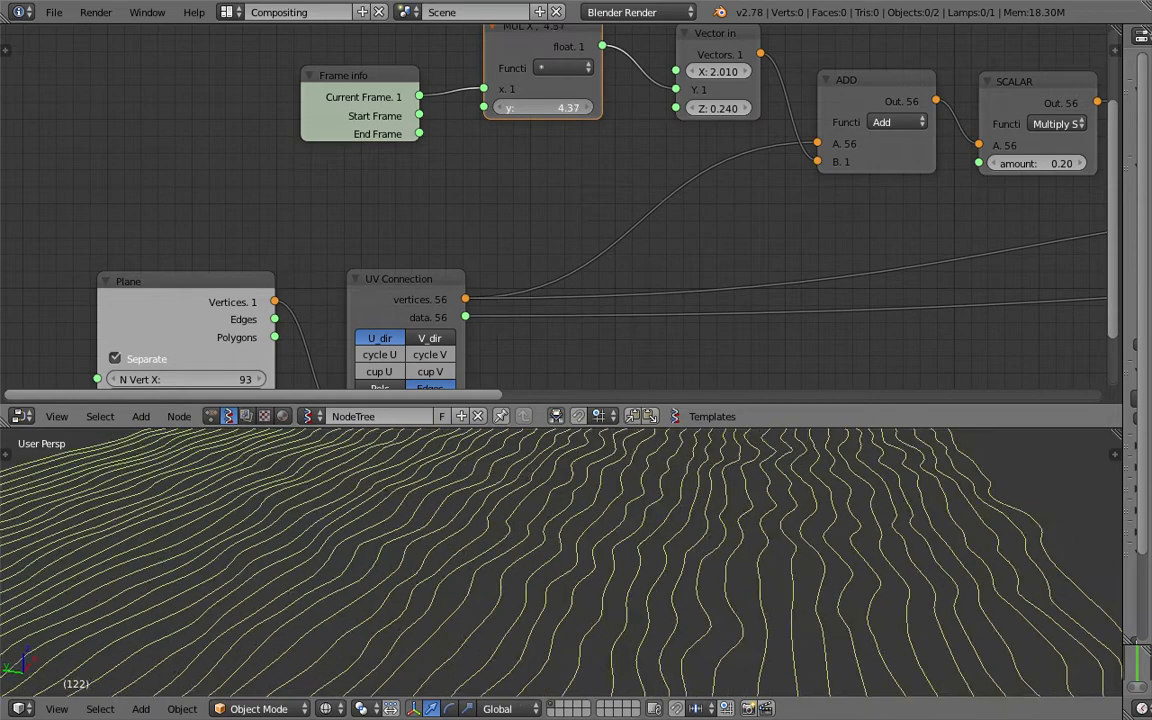
middle_drag(807, 559, 763, 587)
scroll(763, 587, down, 3)
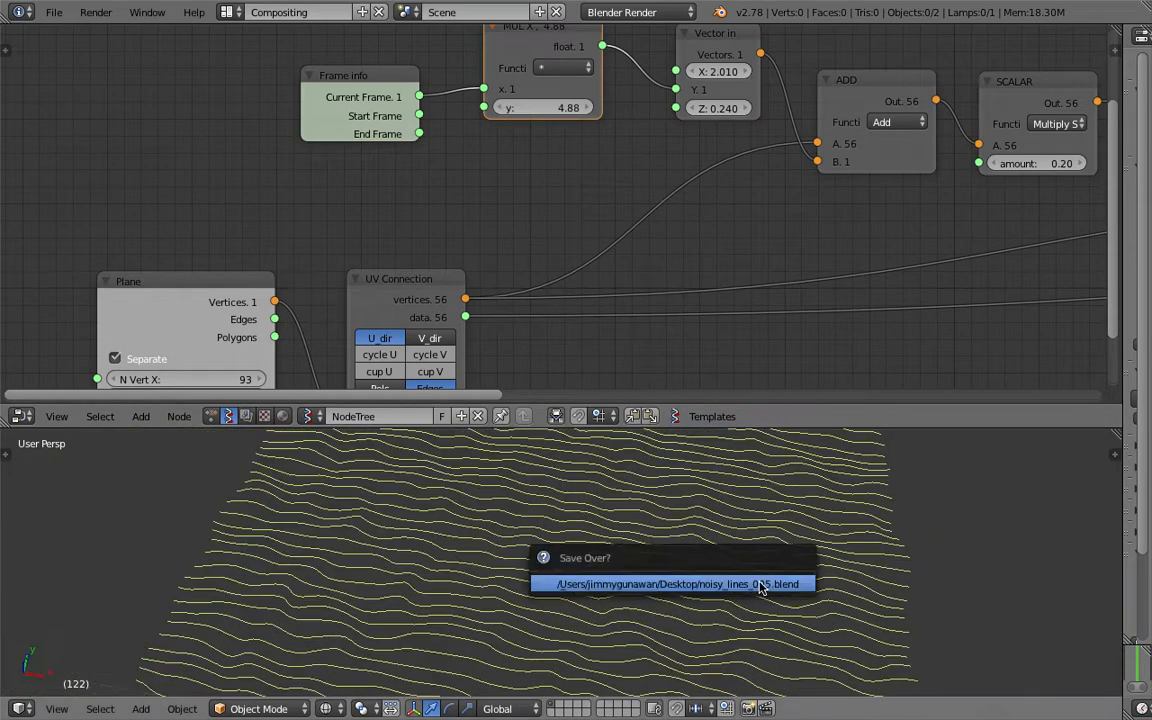
- Connect Vector out's Z to Vector in's Z and save
middle_drag(860, 217, 335, 203)
middle_drag(735, 203, 208, 260)
middle_drag(689, 185, 513, 177)
drag(679, 173, 745, 196)
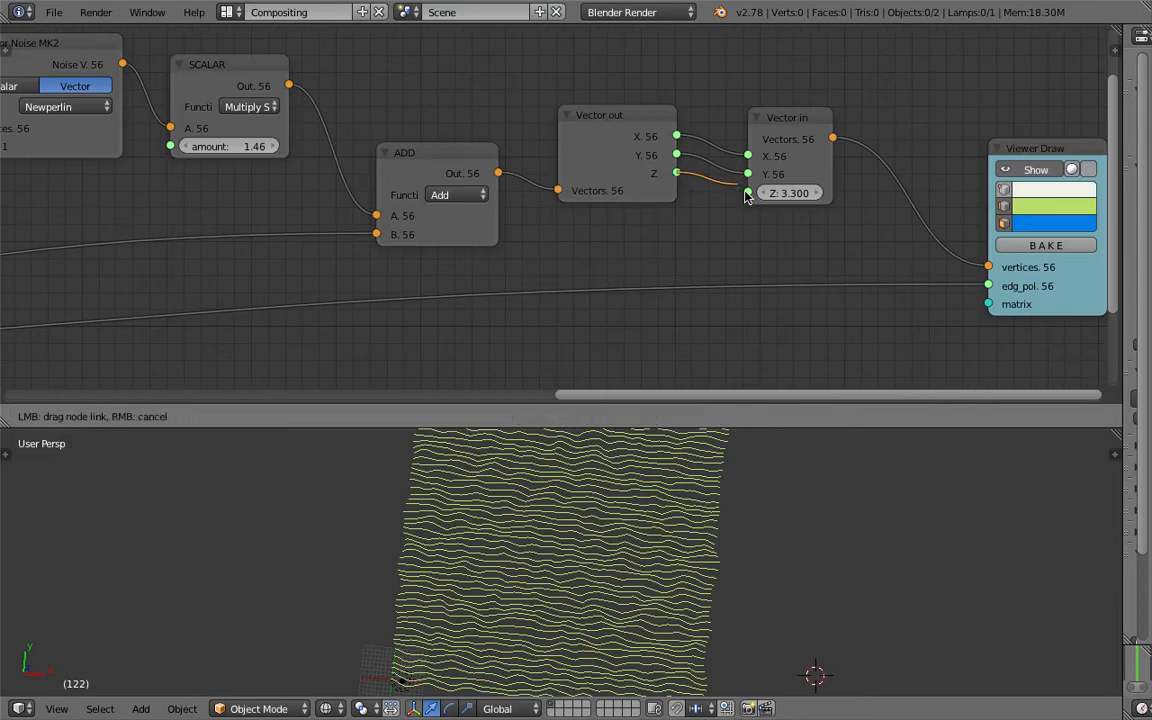
drag(693, 517, 679, 499)
middle_drag(679, 499, 604, 450)
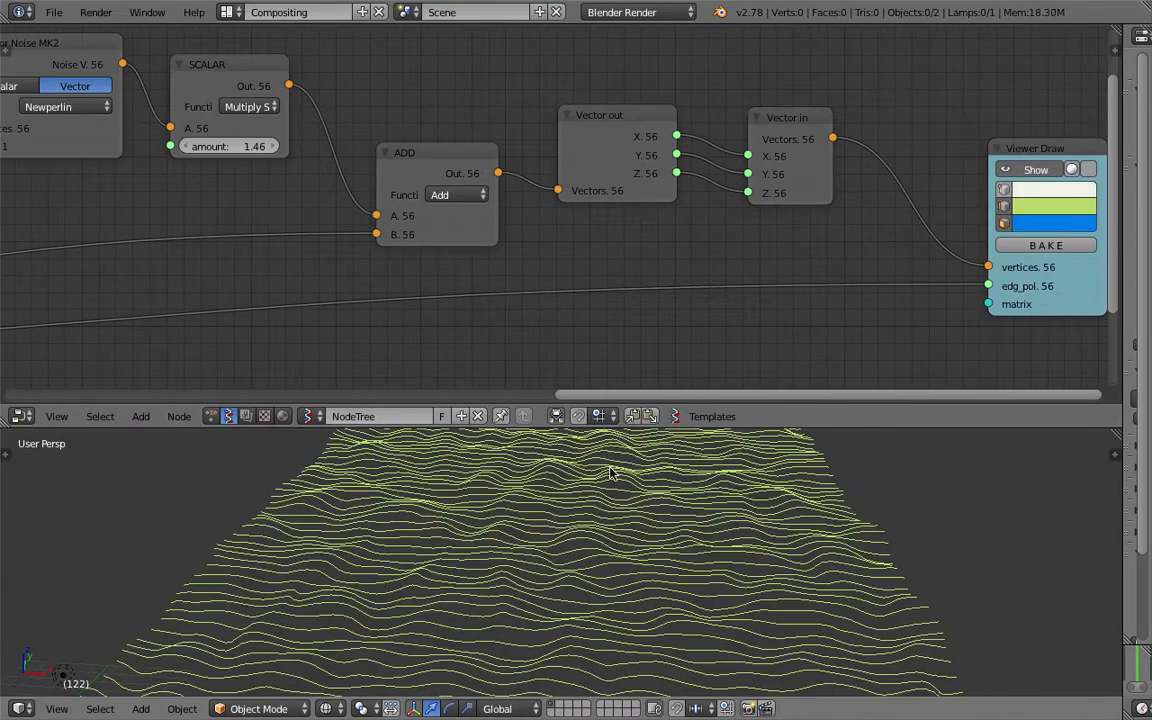
click(605, 458)
- Lower the SCALAR noise amount to 2.45
scroll(440, 155, down, 2)
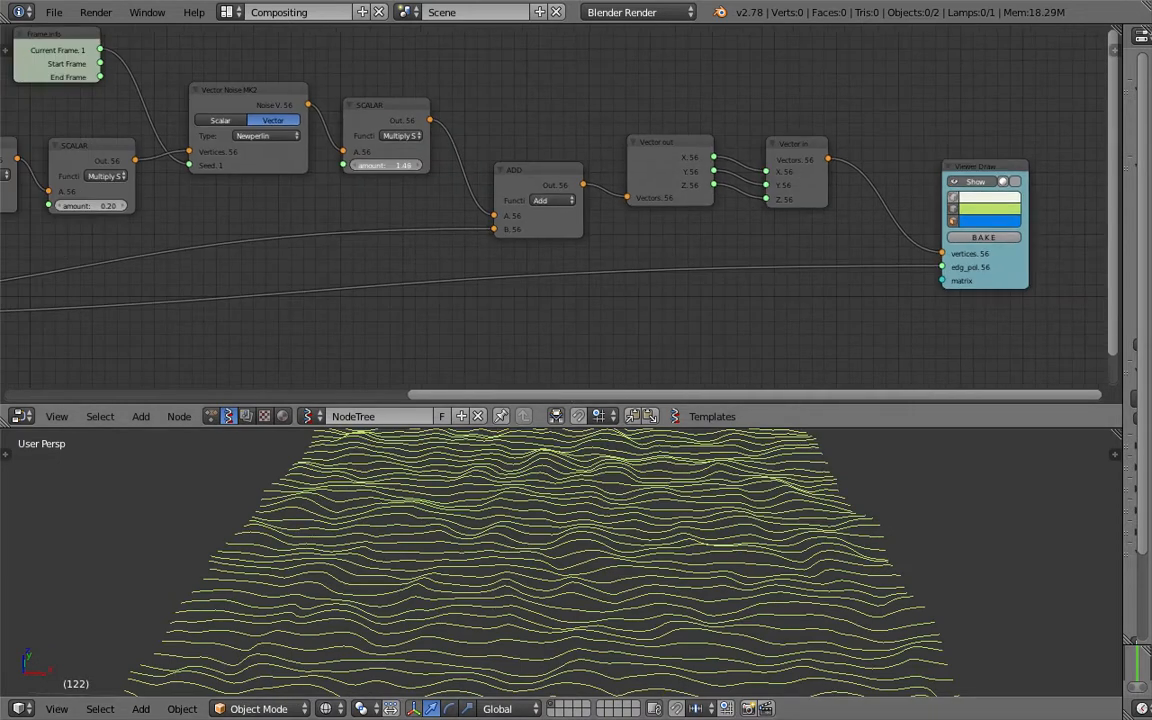
drag(392, 165, 382, 165)
middle_drag(504, 481, 500, 652)
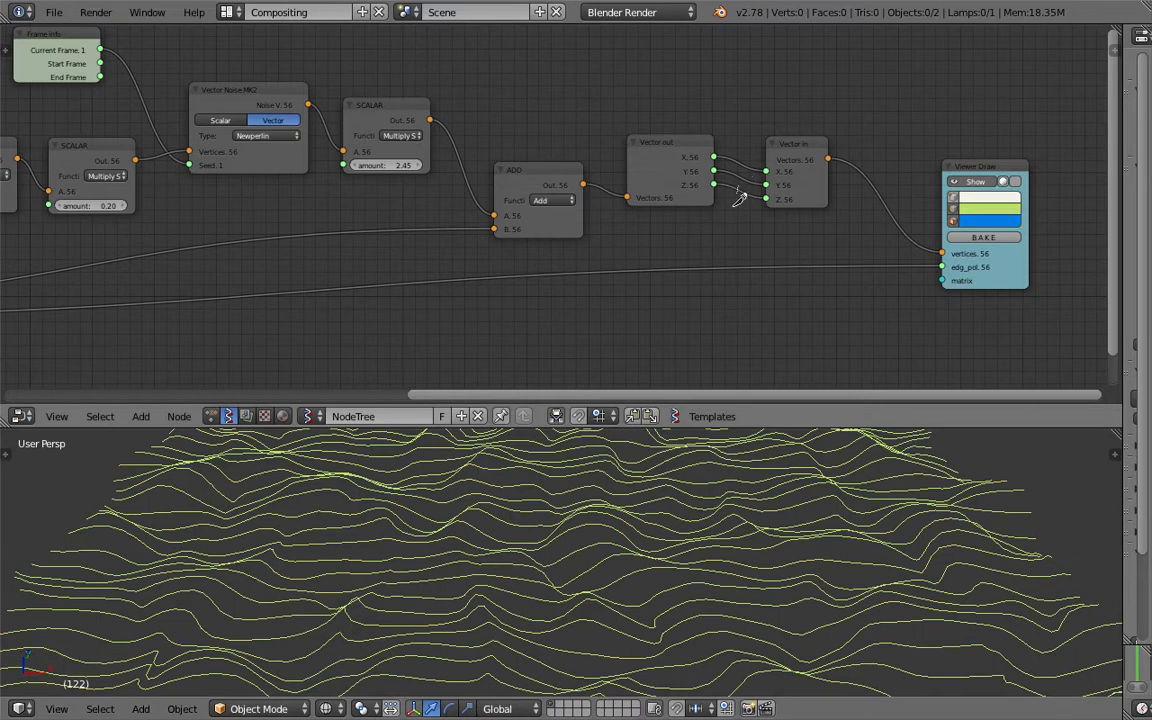
- Cut the link into Vector in's Z so it uses a constant 3.300
ctrl+drag(734, 205, 729, 246)
mouse_move(607, 546)
middle_down()
mouse_move(831, 495)
mouse_move(625, 517)
mouse_move(609, 553)
mouse_move(671, 436)
middle_up()
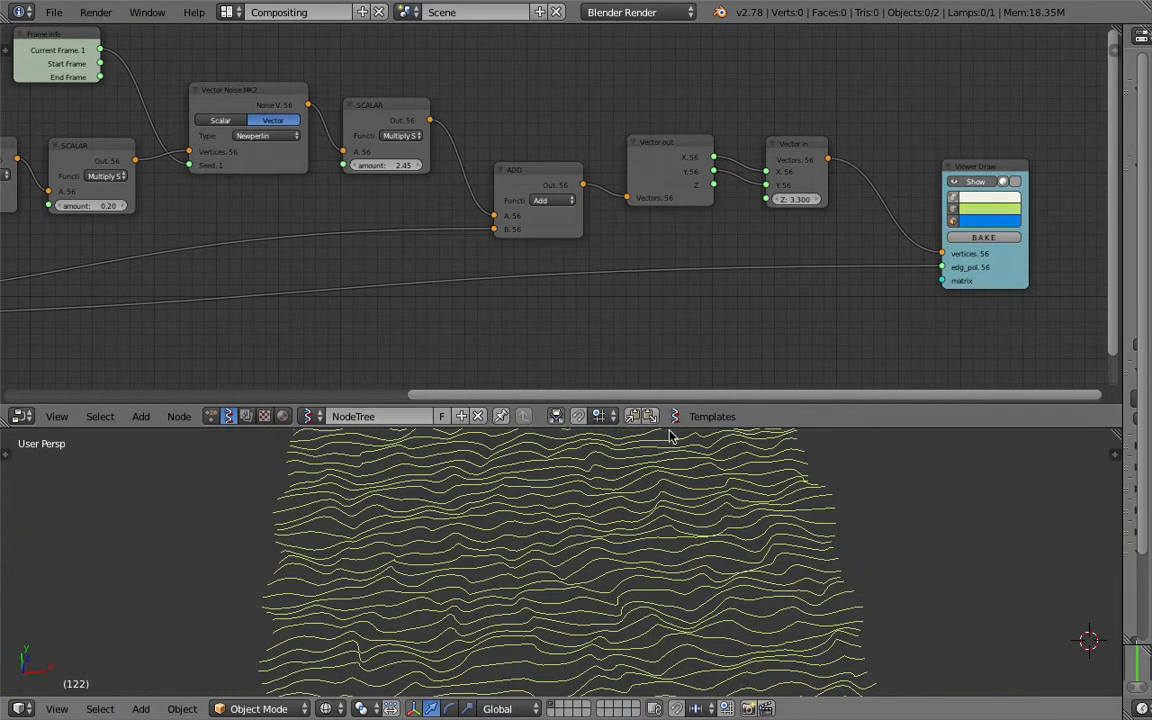
drag(671, 428, 660, 360)
middle_drag(424, 131, 541, 176)
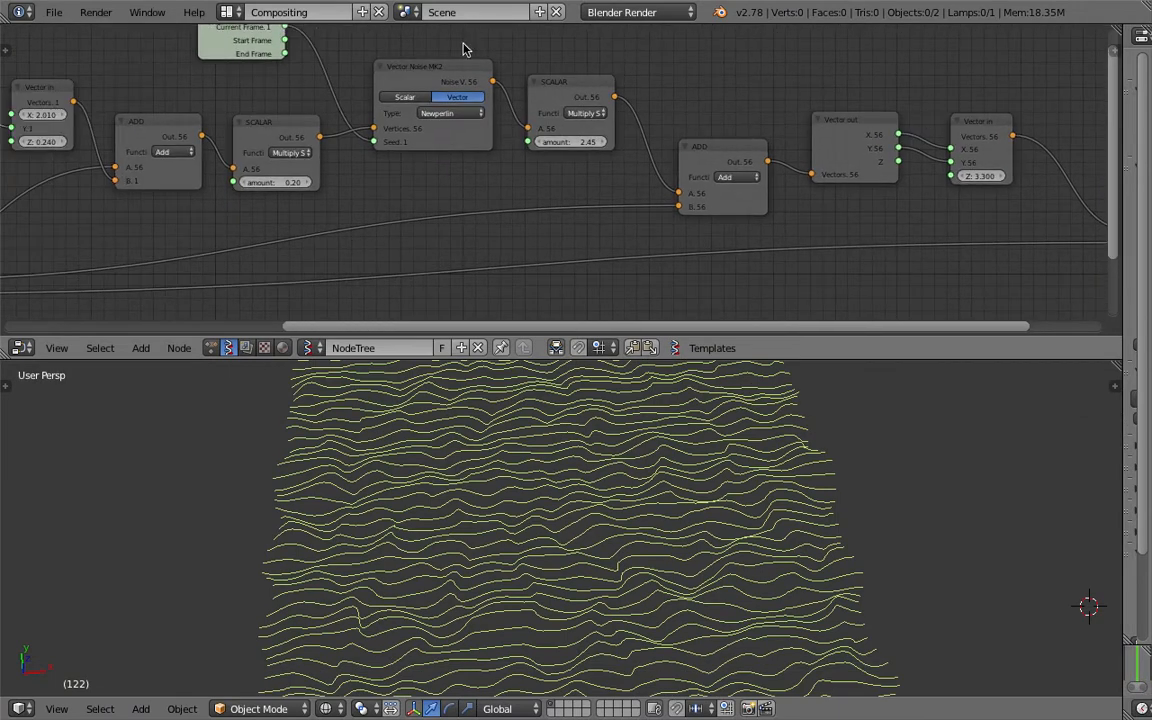
- Switch the Vector Noise MK2 type to Voronoi_F2, then to Cellnoise
click(452, 114)
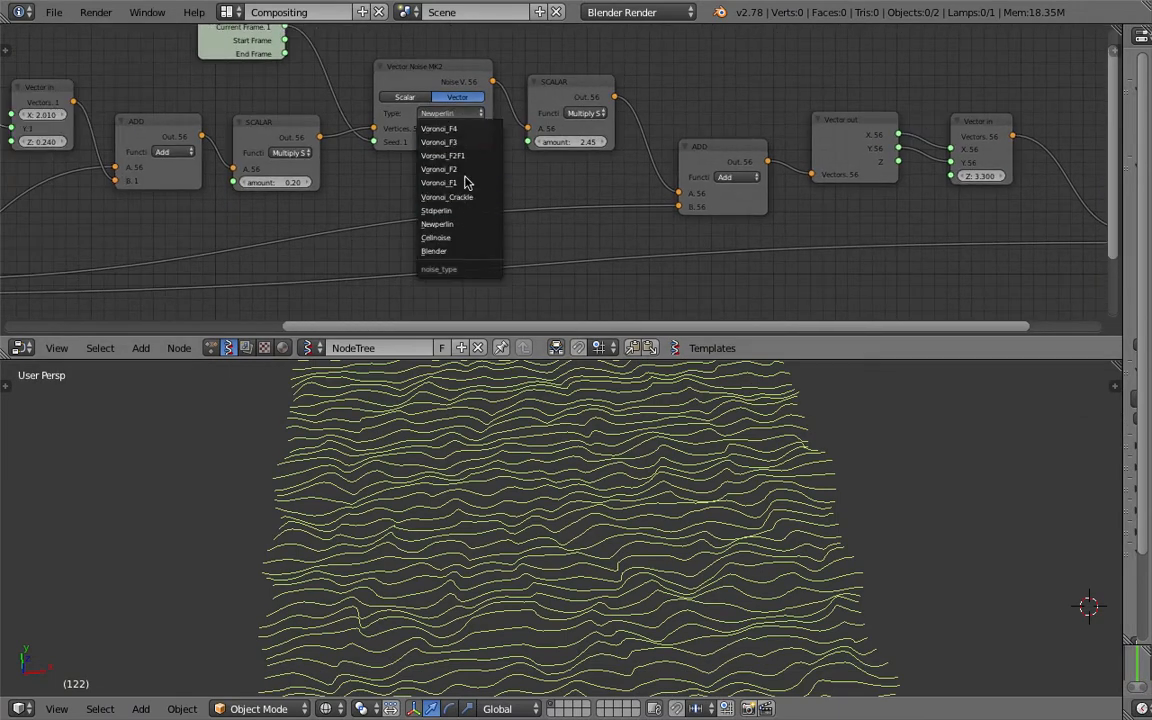
middle_drag(399, 166, 467, 198)
scroll(467, 198, up, 2)
click(470, 128)
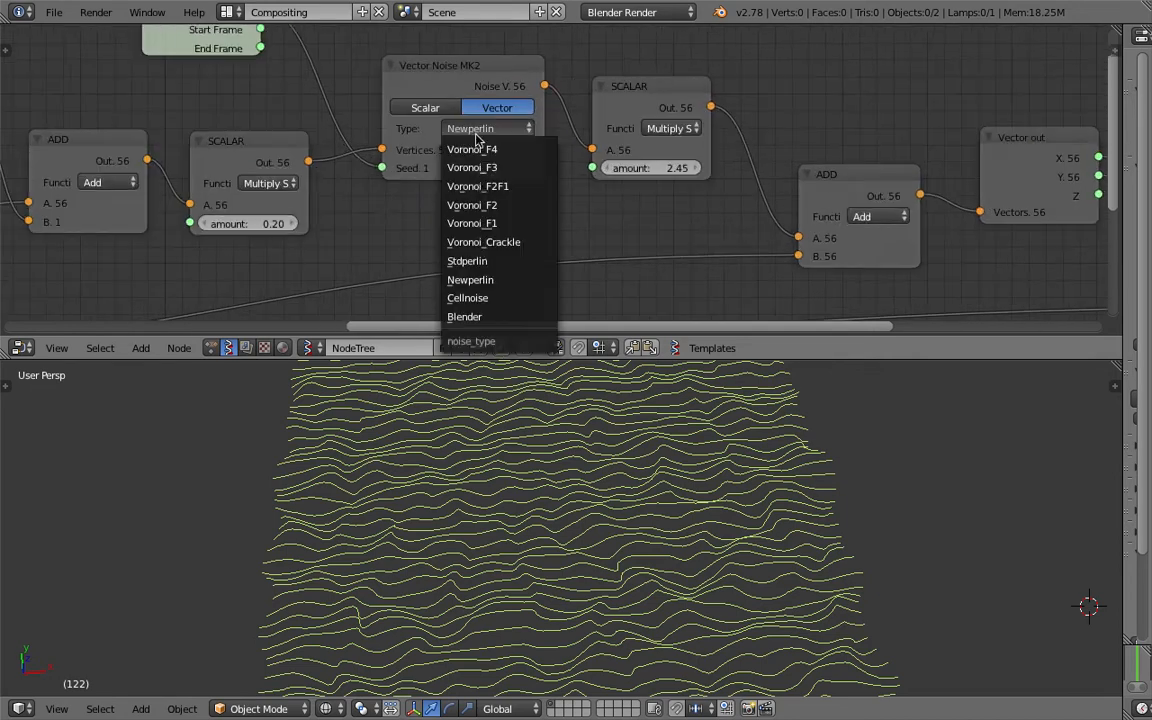
click(486, 207)
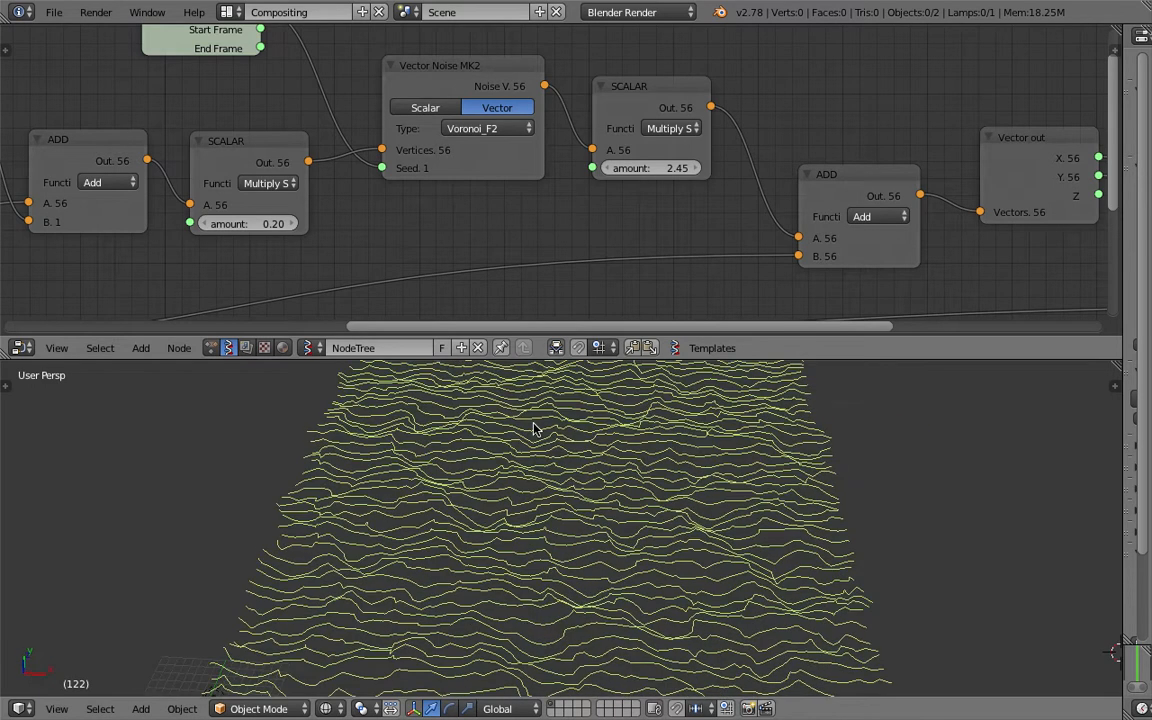
click(480, 128)
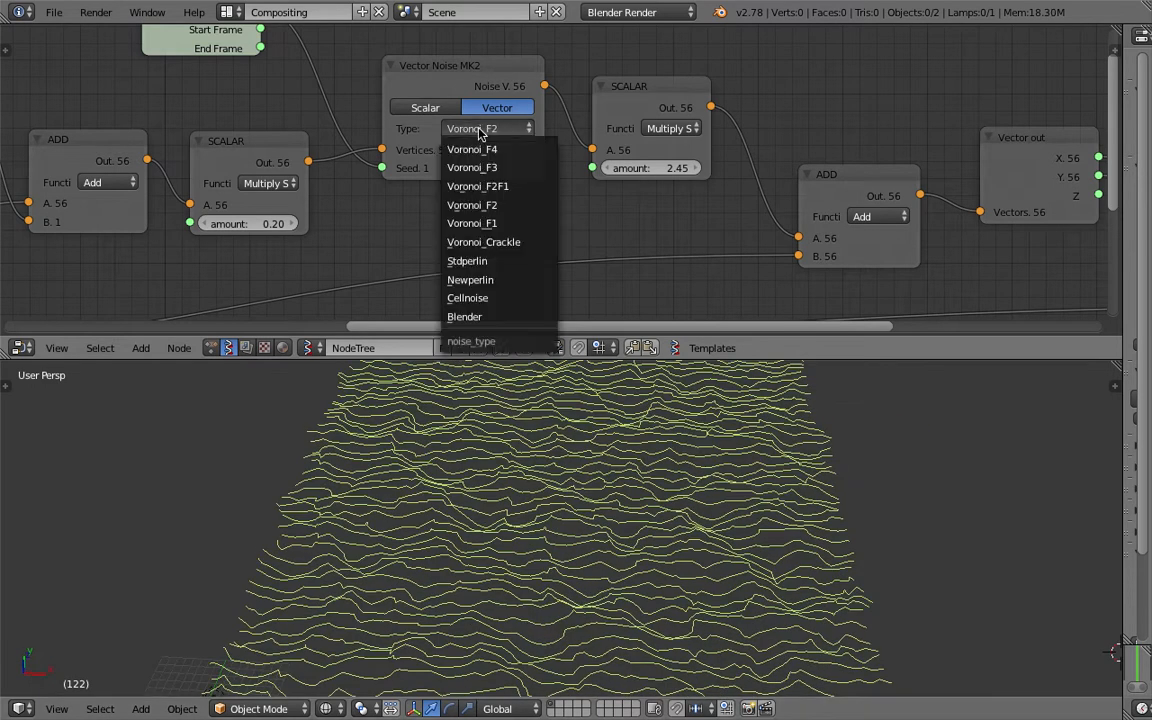
click(487, 298)
- Switch the 3D view to Top, save the file, and set the noise amount to 0.50
middle_drag(540, 440, 563, 510)
scroll(552, 520, down, 3)
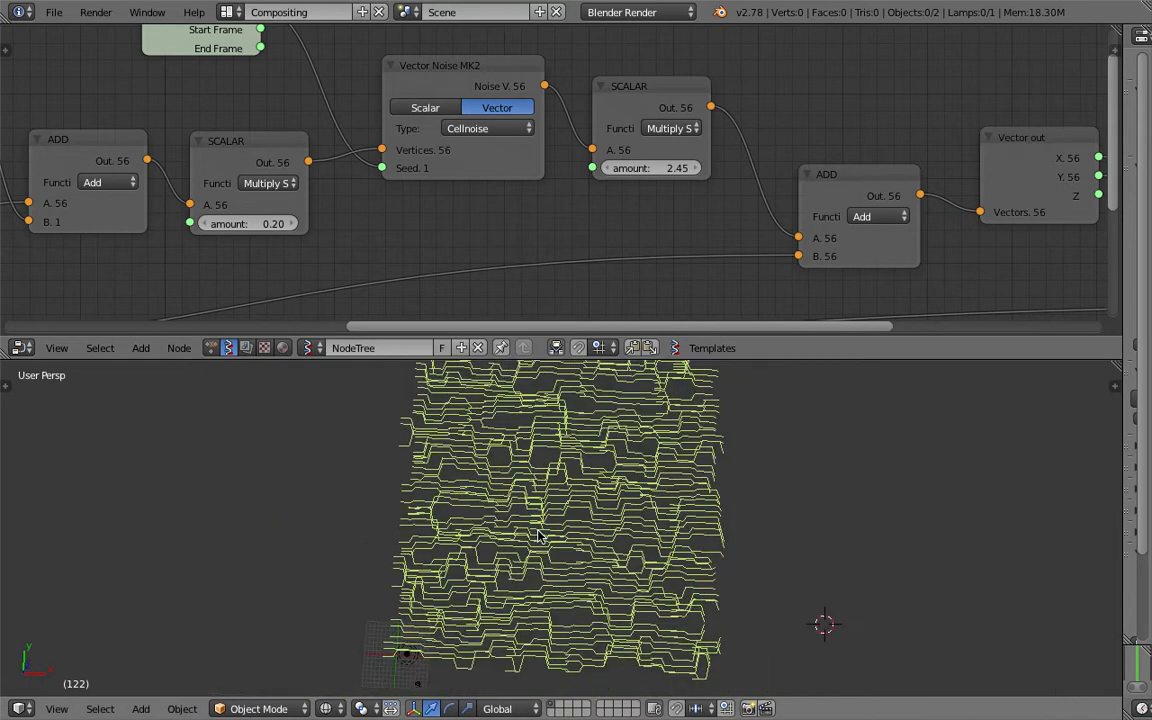
click(57, 708)
click(77, 622)
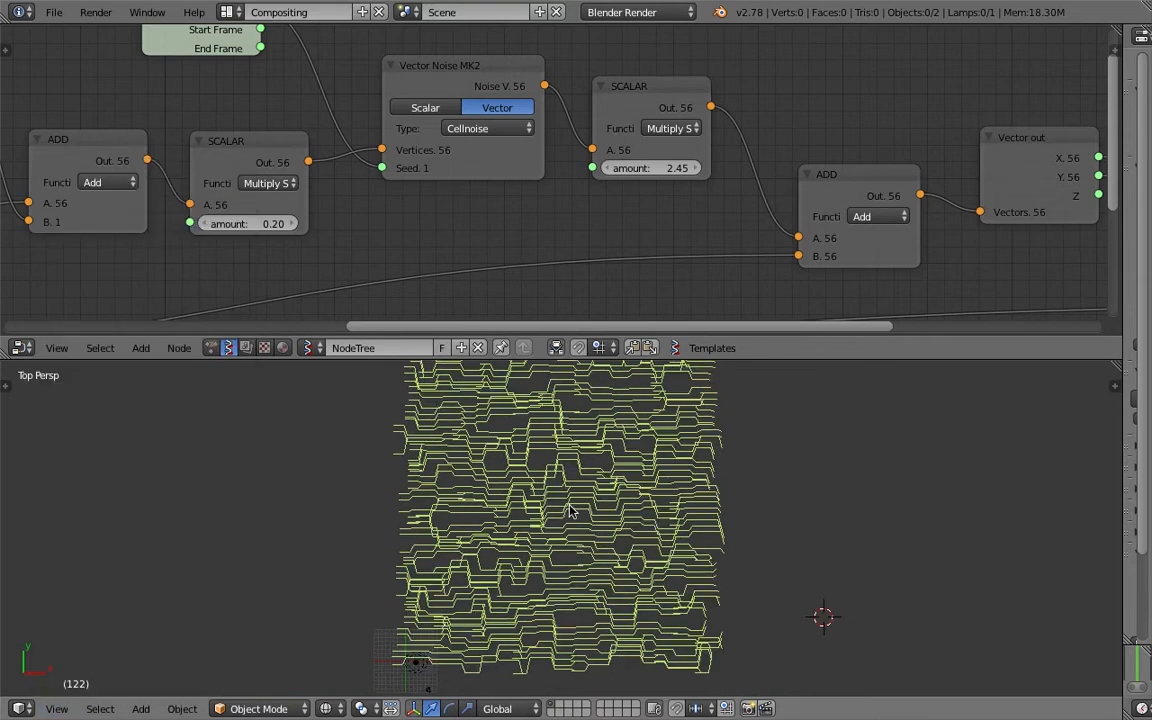
scroll(570, 505, up, 5)
scroll(572, 507, down, 4)
key(ctrl+s)
click(579, 515)
drag(650, 168, 725, 168)
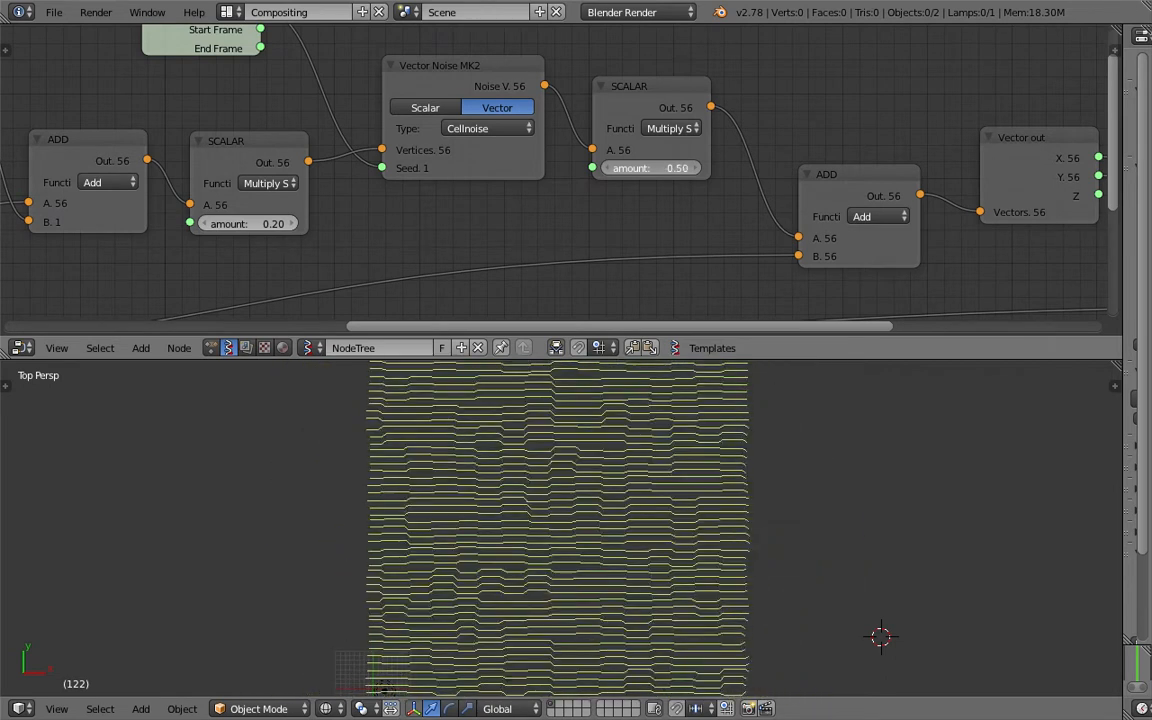
- Set the noise amount to 3.08, tidy the SCALAR and Vector Noise nodes, and save
drag(655, 168, 668, 168)
drag(648, 100, 668, 117)
drag(478, 75, 500, 82)
key(ctrl+s)
click(494, 86)
- Adjust the first scale factor, raise Vector in's Z, and set the multiplier's y to 5.15
scroll(475, 105, down, 2)
middle_drag(402, 156, 481, 206)
drag(392, 259, 394, 259)
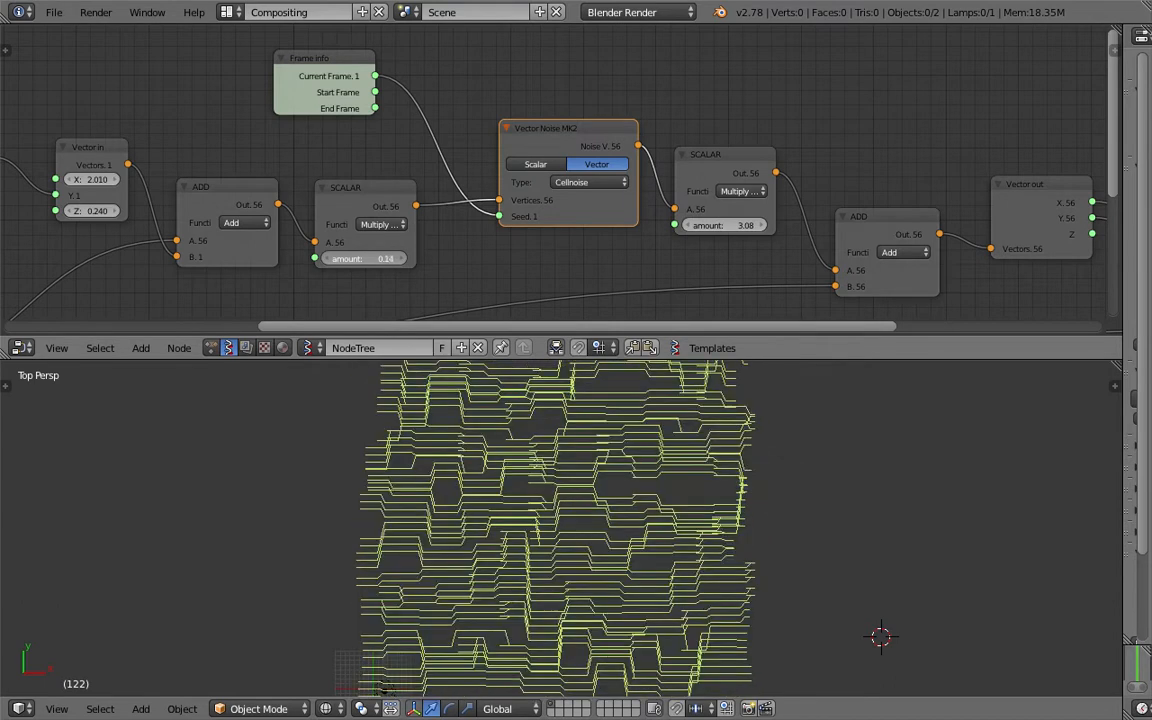
middle_drag(401, 262, 557, 254)
scroll(495, 230, up, 2)
middle_drag(400, 232, 611, 199)
drag(525, 169, 410, 169)
drag(436, 107, 510, 131)
- Reconnect the frame value to Vector in's X and save the file
drag(393, 169, 456, 169)
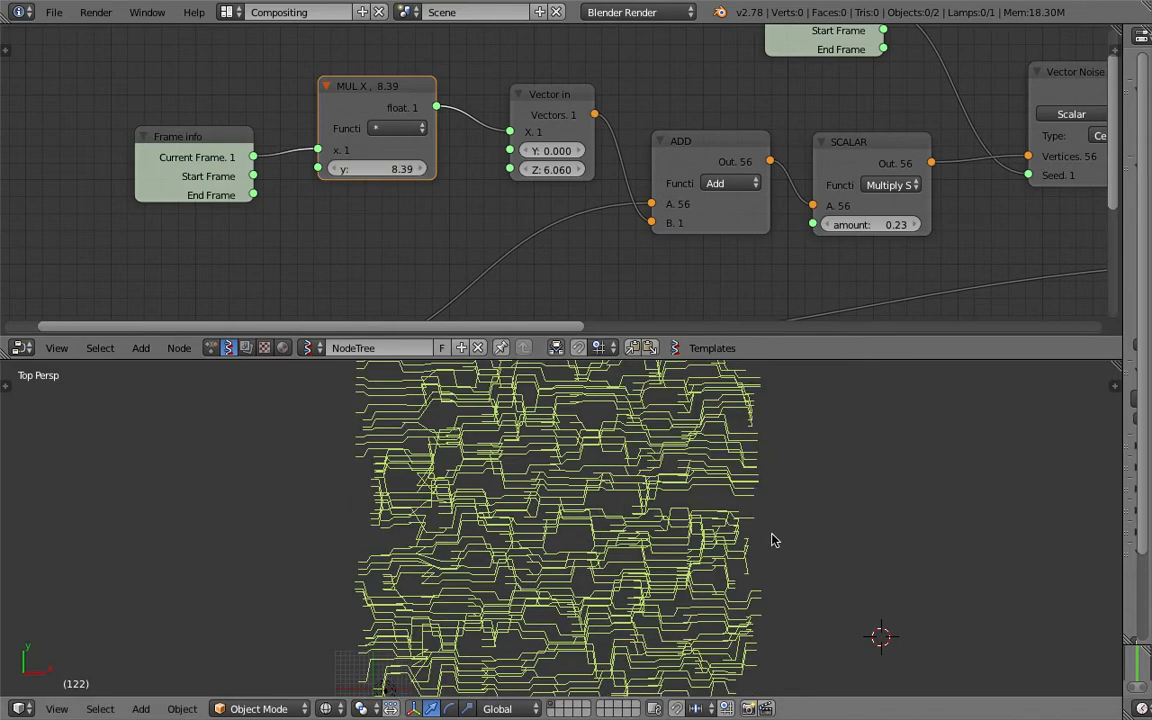
scroll(772, 540, down, 1)
key(ctrl+s)
click(508, 495)
- Raise the Plane node's vertex count along X to 230
middle_drag(434, 208, 545, 102)
middle_drag(168, 262, 501, 105)
drag(473, 183, 540, 234)
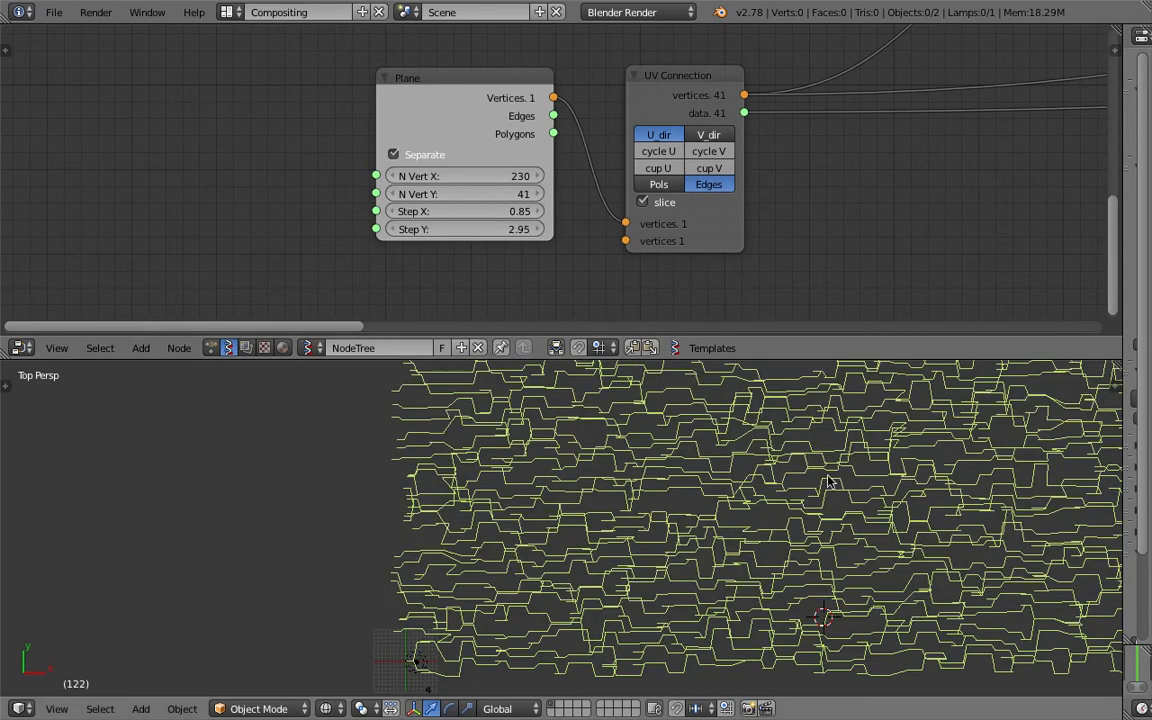
- Center the line grid in the 3D view and save the file
scroll(832, 477, down, 1)
shift+middle_drag(842, 452, 731, 538)
scroll(947, 438, down, 1)
shift+middle_drag(947, 438, 844, 509)
key(ctrl+s)
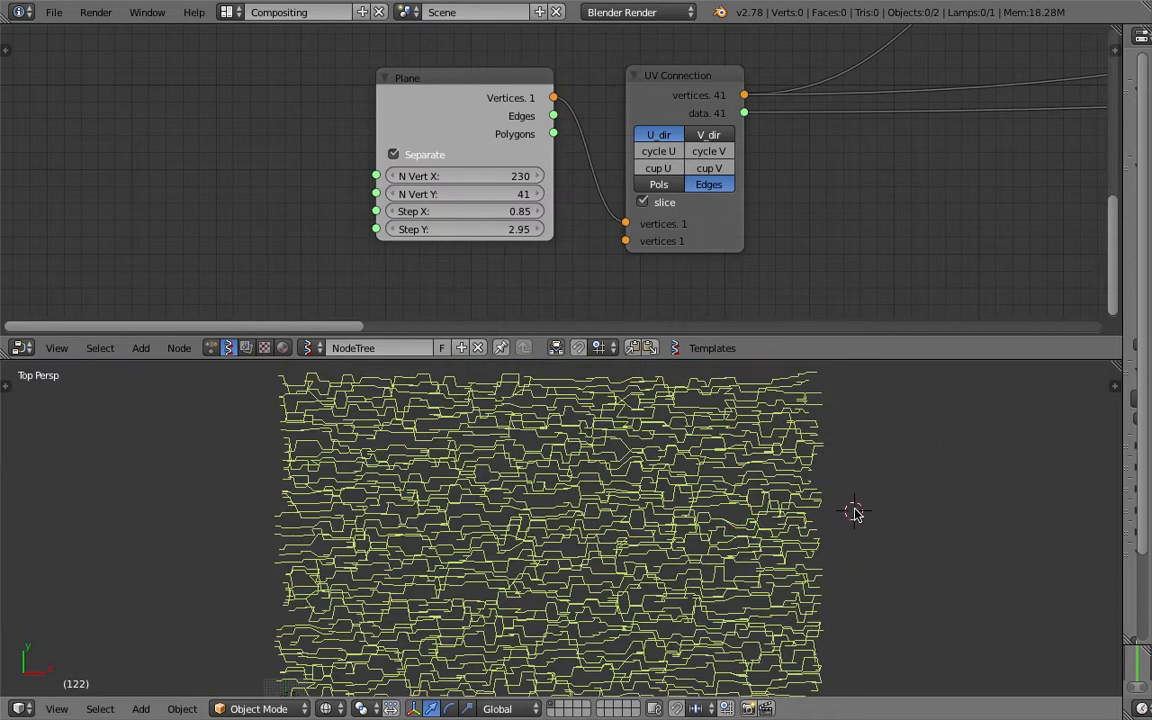
click(855, 515)
scroll(880, 189, down, 1)
middle_drag(816, 158, 414, 160)
scroll(694, 496, down, 2)
key(ctrl+s)
click(690, 495)
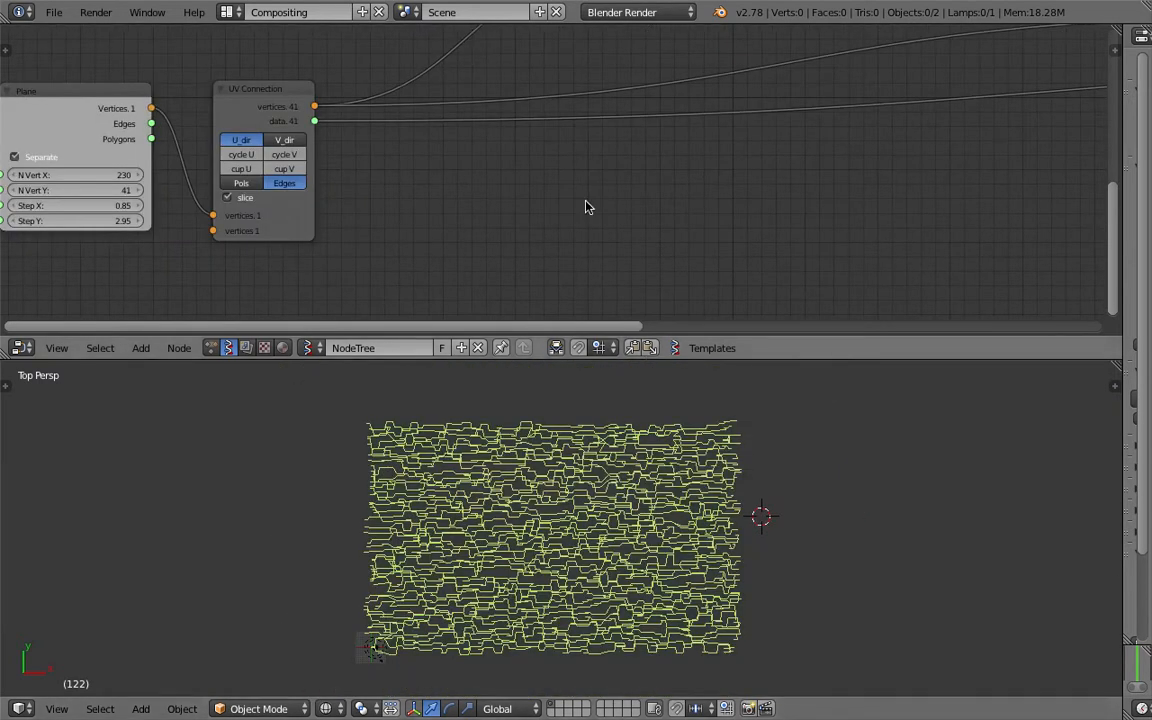
- Raise the noise multiplier amount to 10.16, tangling the lines
middle_drag(603, 163, 522, 272)
middle_drag(900, 149, 358, 248)
scroll(437, 222, up, 4)
middle_drag(602, 152, 506, 180)
drag(506, 178, 635, 178)
- Widen the right side to show the render properties and timeline
scroll(505, 179, up, 3)
middle_drag(290, 149, 481, 177)
scroll(481, 177, down, 6)
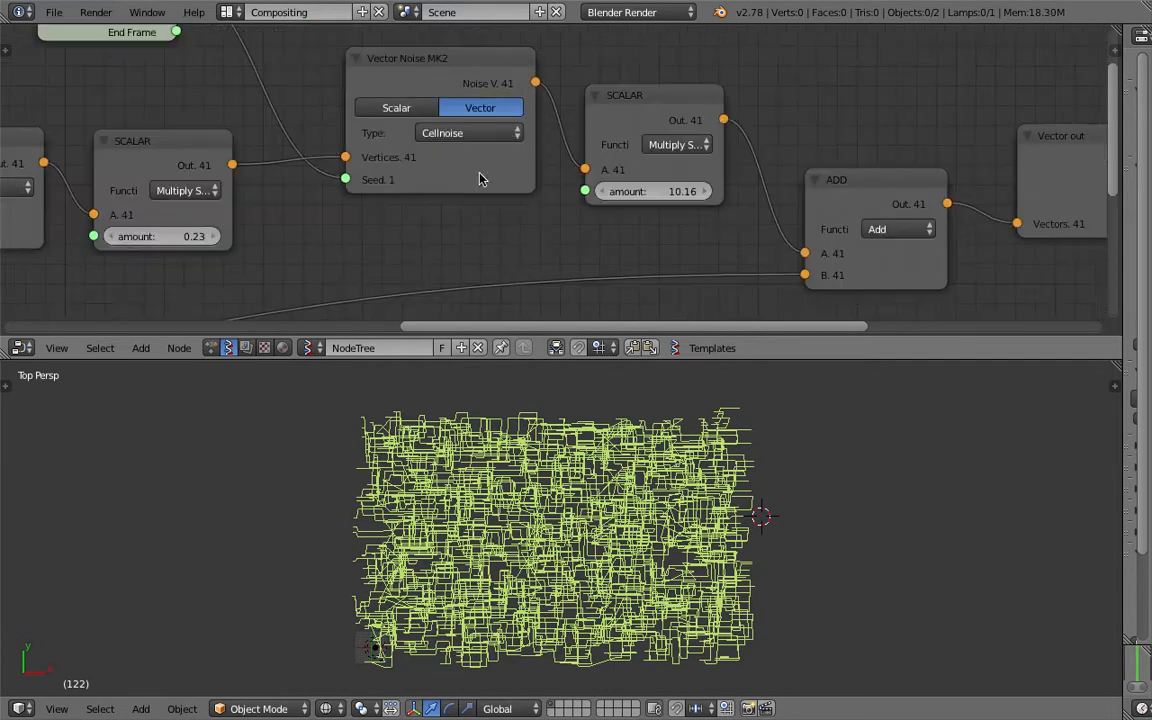
middle_drag(380, 194, 353, 202)
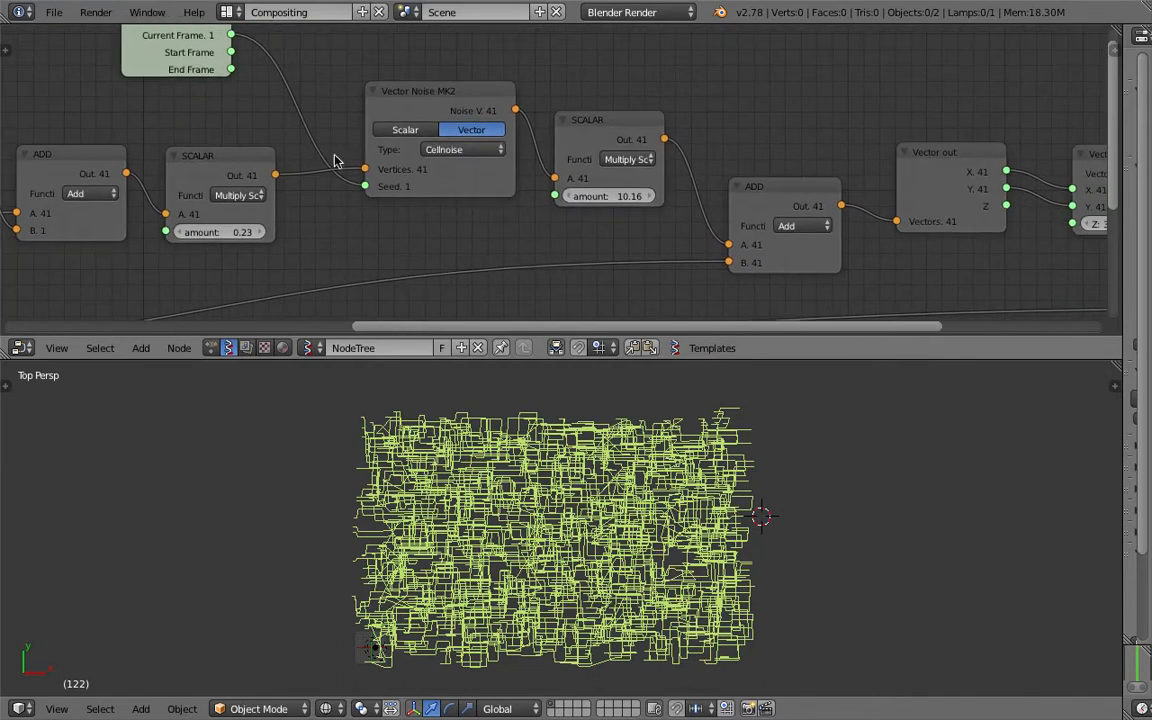
drag(1124, 604, 790, 622)
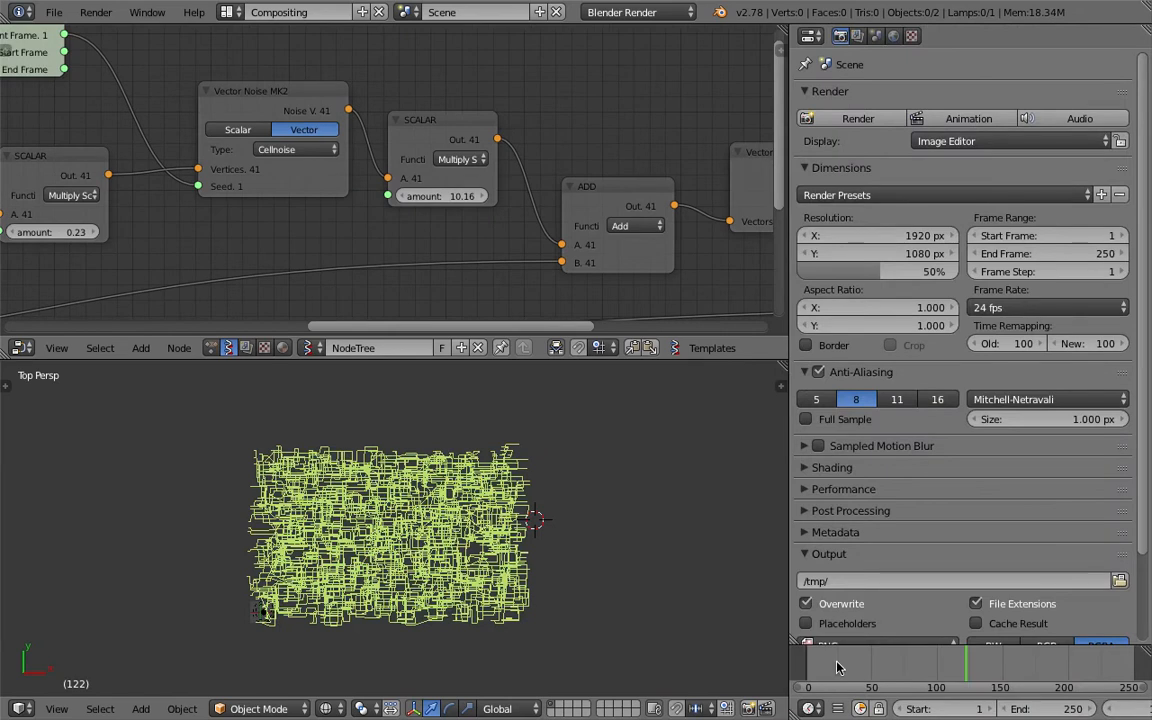
- Preview the animation at frames 52, 172, 123 and 106 on the timeline
click(872, 666)
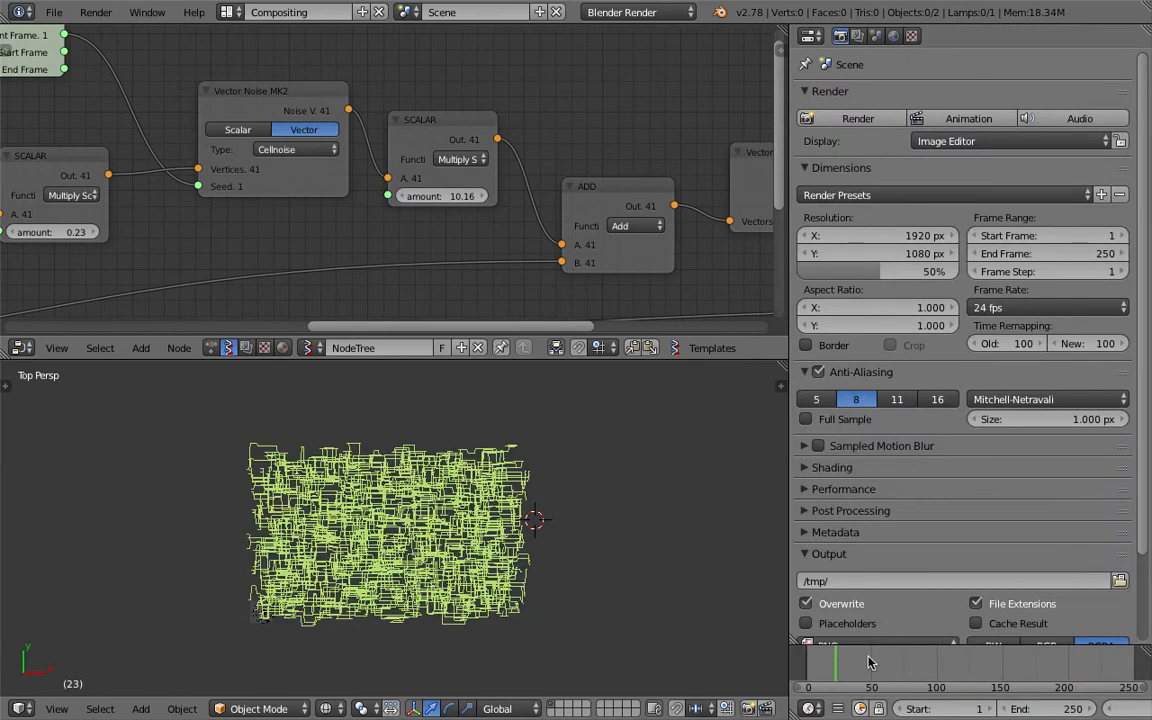
click(1030, 667)
drag(1098, 670, 966, 667)
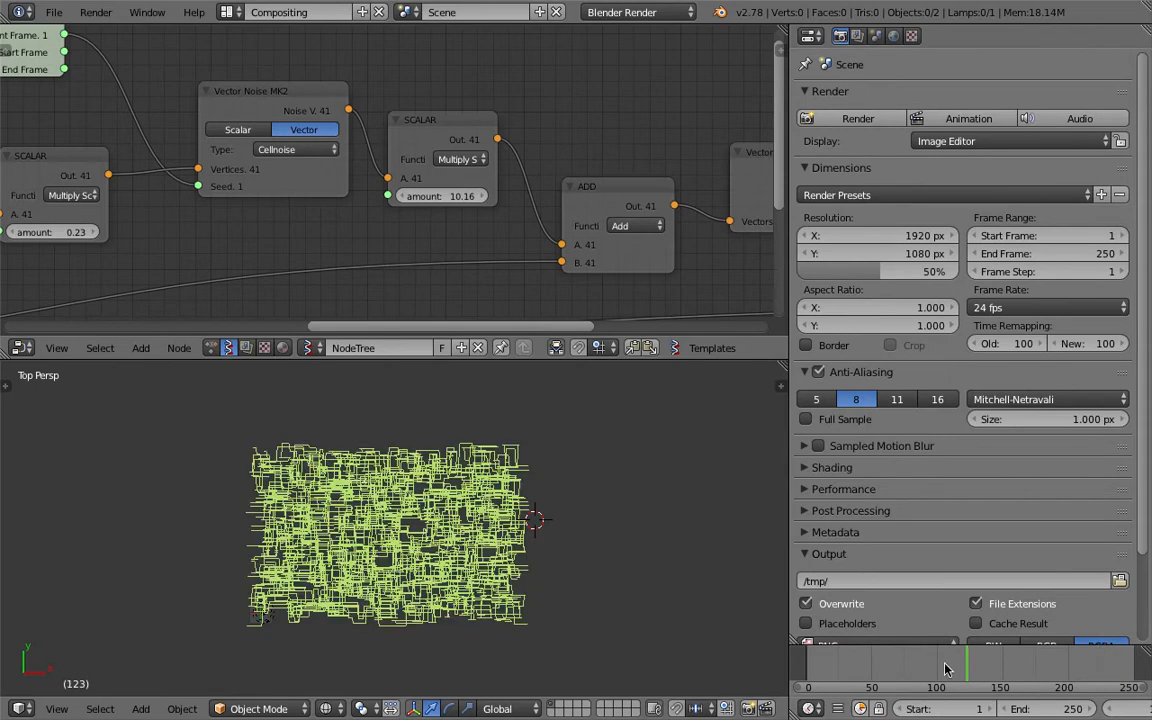
click(945, 668)
scroll(455, 532, up, 5)
- Save the file and set the noise multiplier amount to 6
key(ctrl+s)
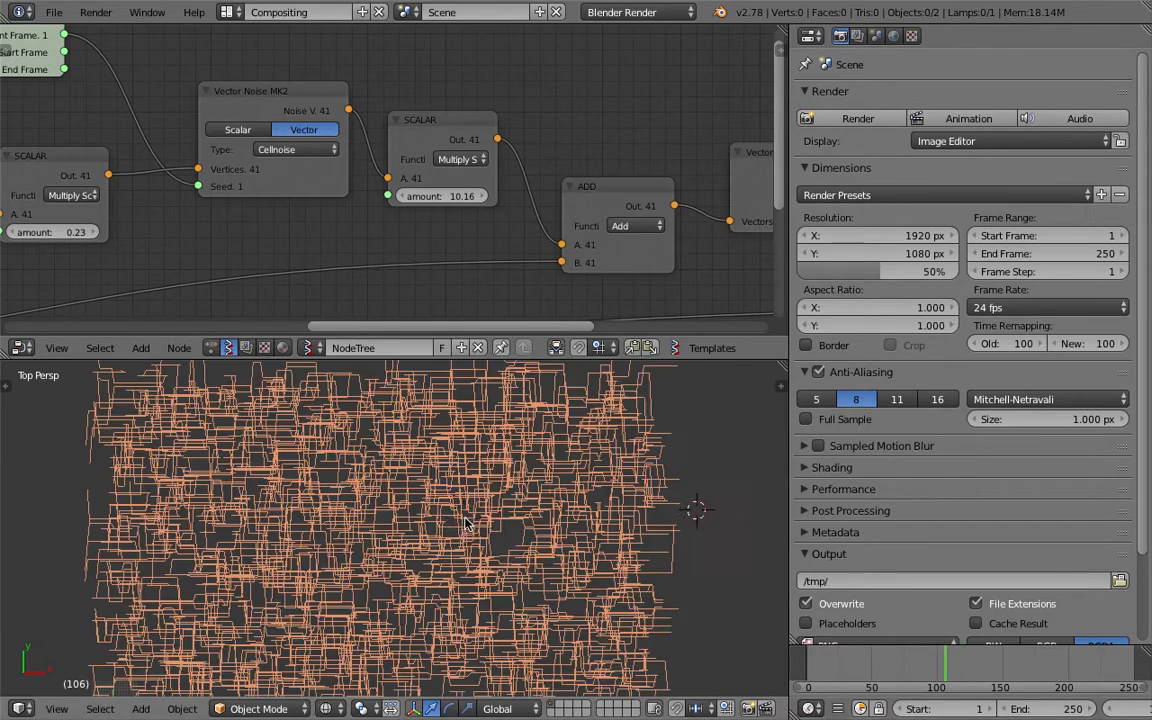
click(465, 520)
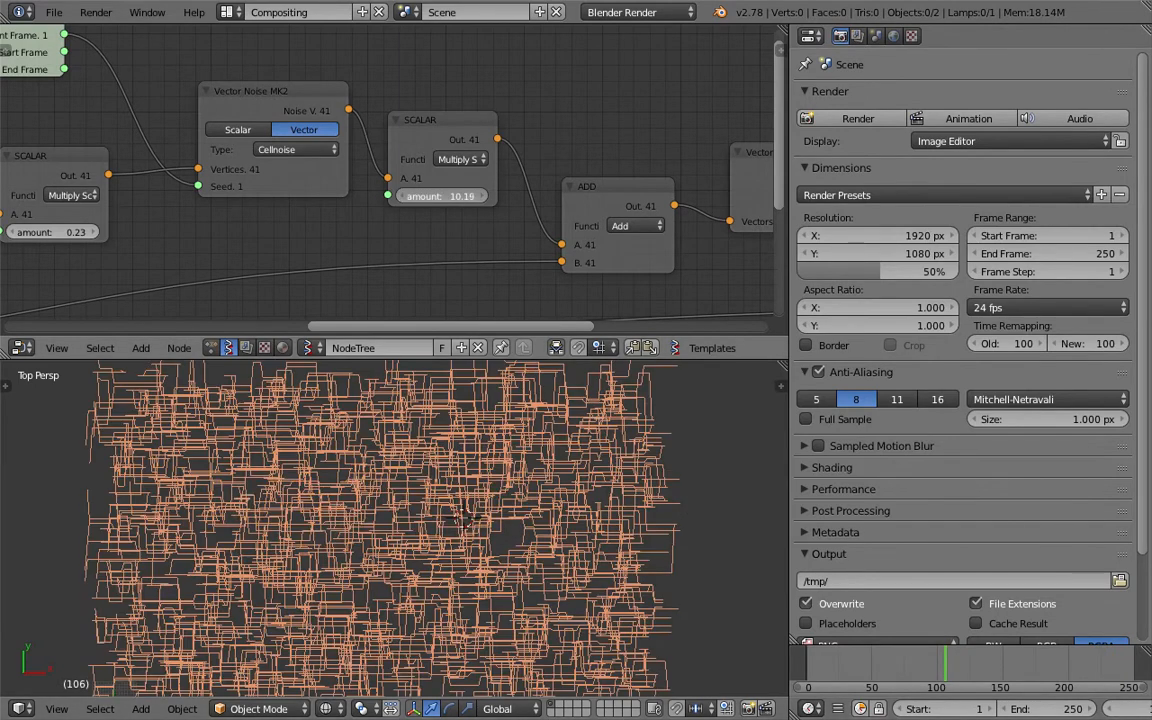
click(432, 196)
text(6)
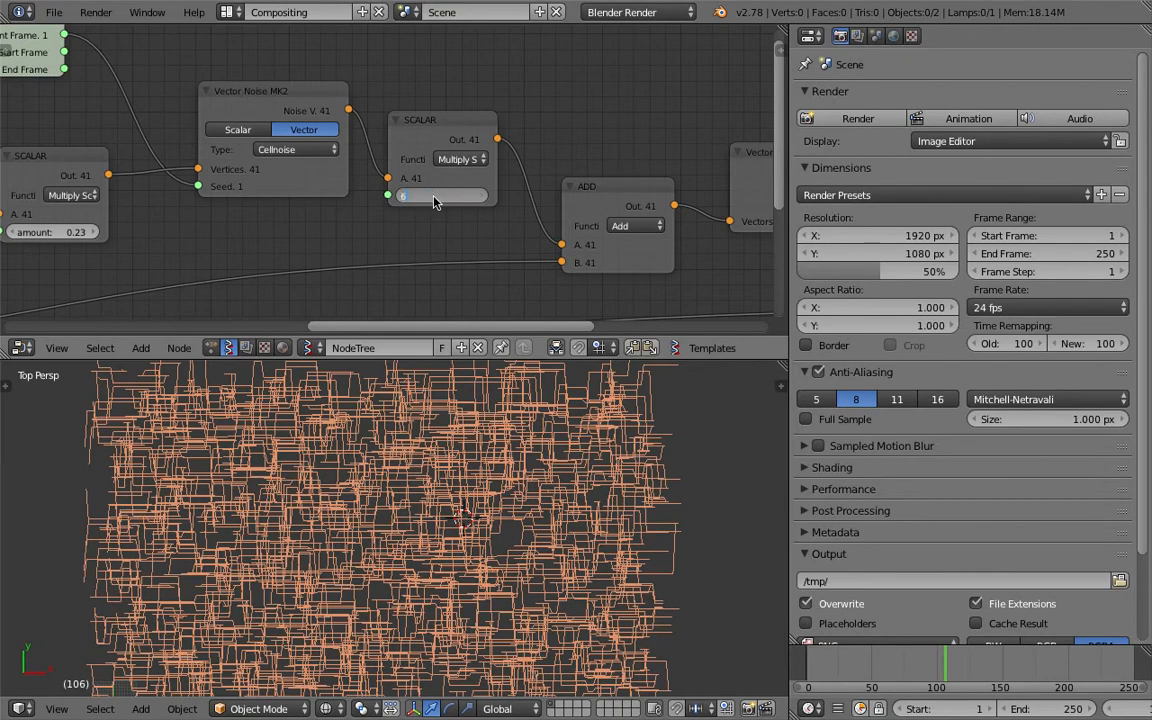
key(Return)
drag(787, 197, 911, 197)
- Switch the noise type to Voronoi_F1, view the lines in perspective, and save
click(357, 150)
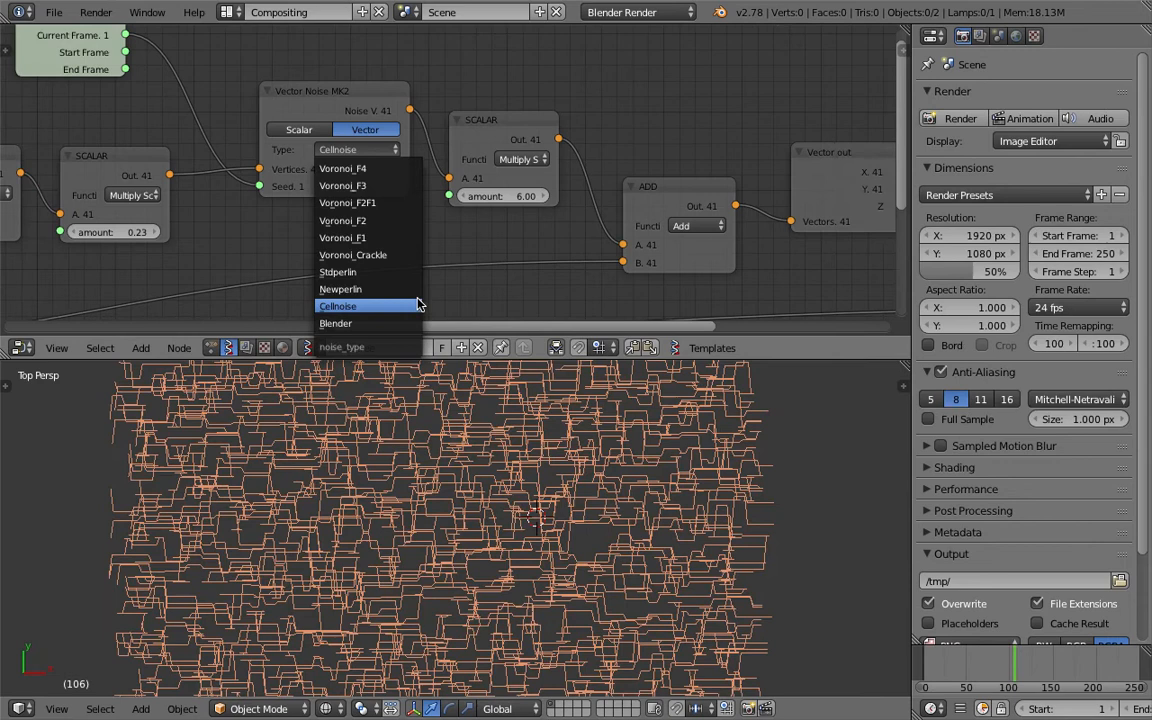
click(398, 238)
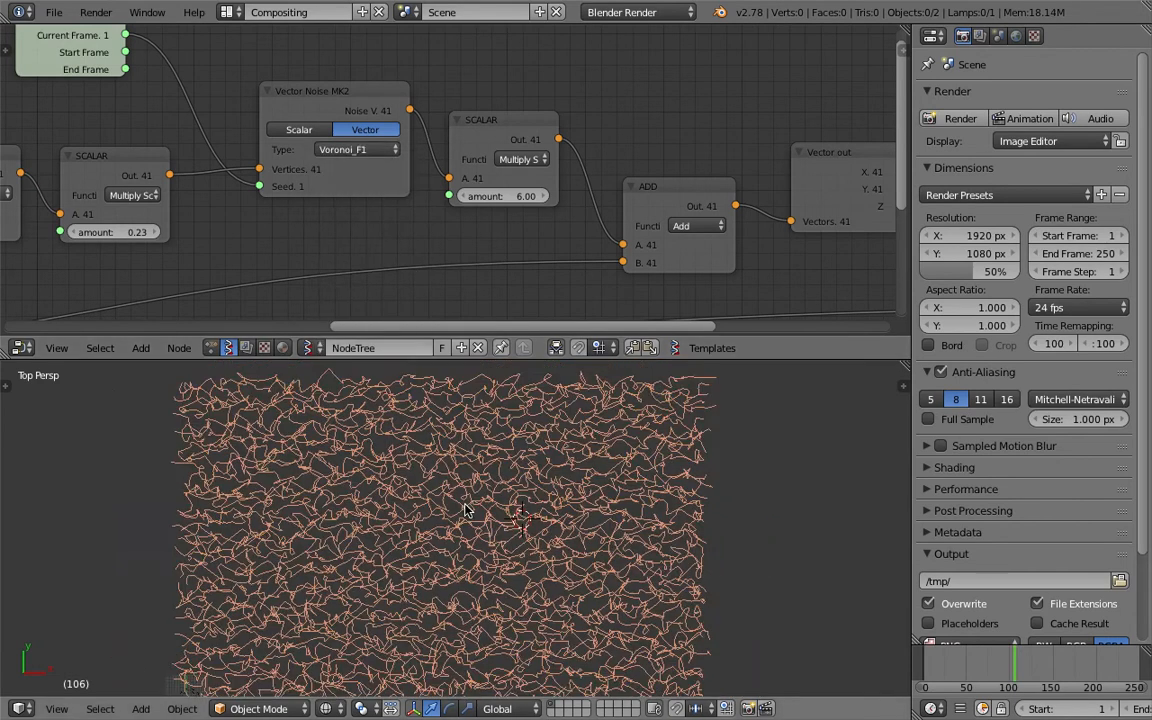
scroll(465, 510, up, 5)
middle_drag(452, 560, 475, 543)
scroll(475, 543, down, 6)
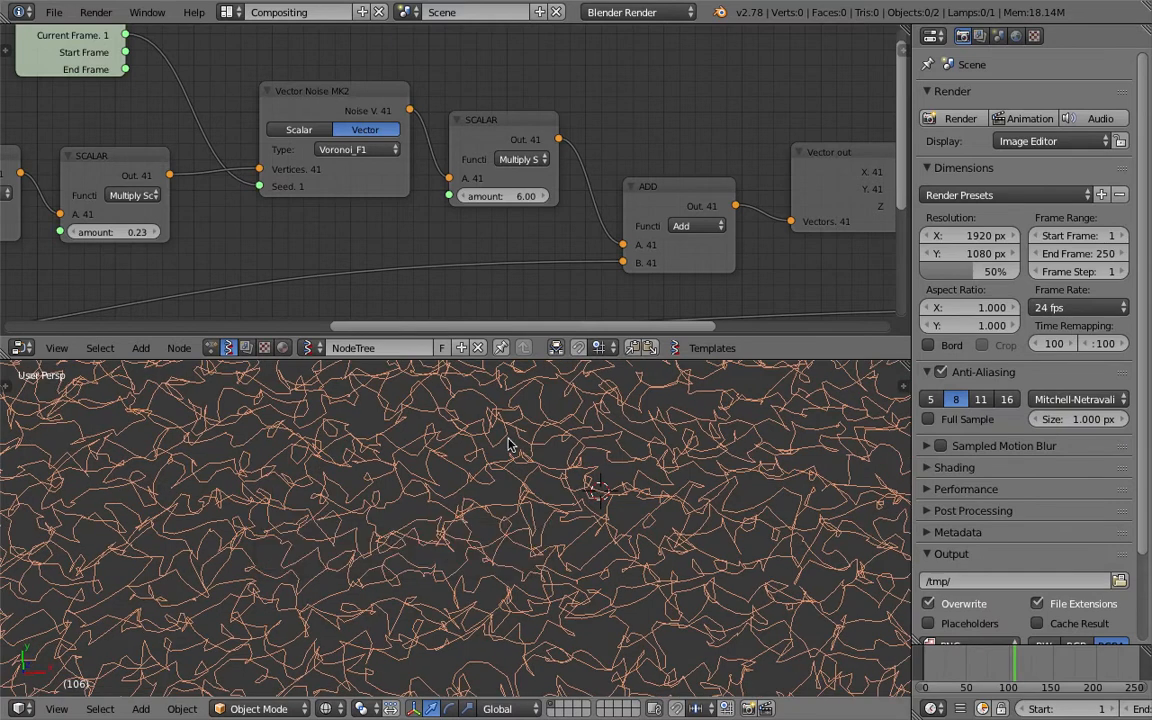
key(ctrl+s)
click(548, 528)
- Set the first scalar amount to 0.11 and the noise multiplier to 8.85
middle_drag(206, 229, 412, 241)
mouse_move(339, 248)
mouse_down()
mouse_move(288, 248)
mouse_move(362, 248)
mouse_move(308, 248)
mouse_up()
drag(705, 208, 733, 208)
middle_drag(553, 590, 522, 547)
- Save the file as a new version, noisy_lines_006.blend
click(56, 13)
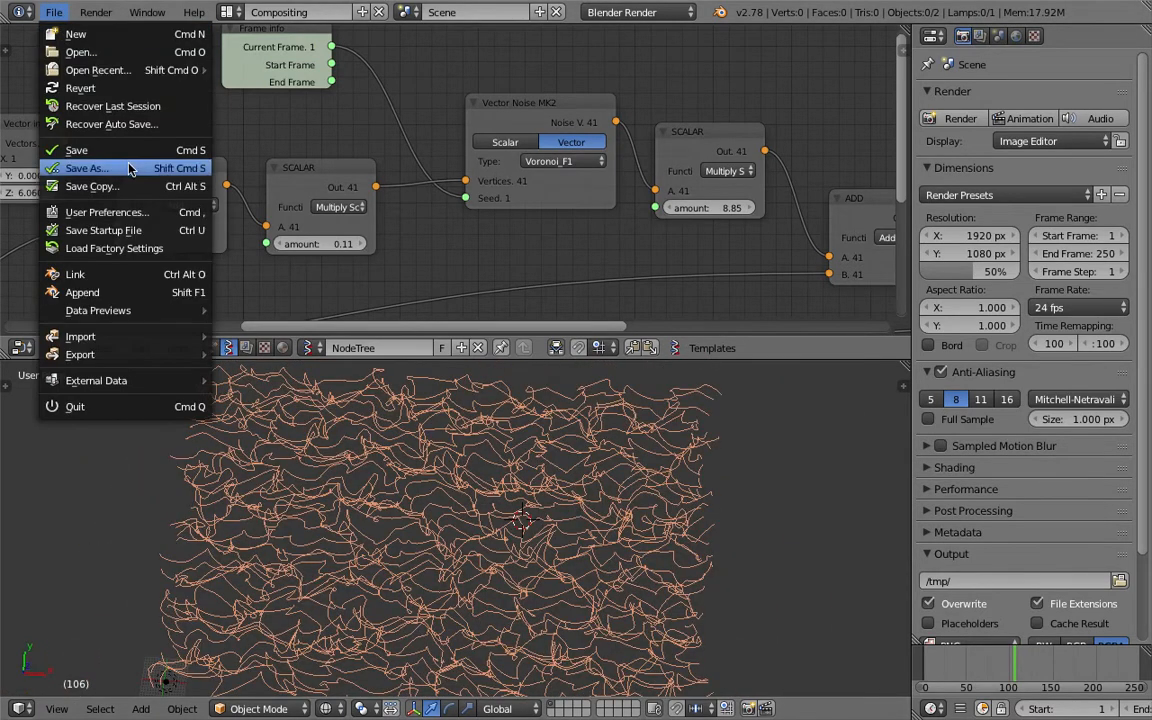
click(87, 168)
click(1020, 80)
click(1052, 61)
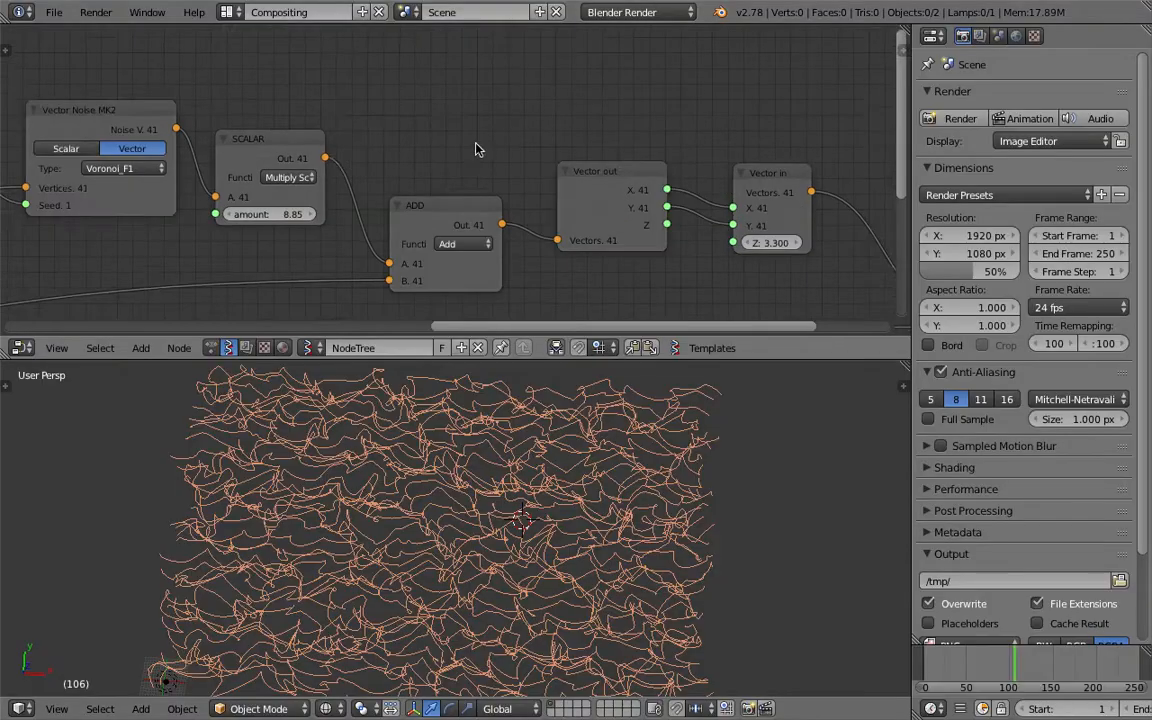
- Connect Vector out Z to Vector in Z so Z is also displaced, then save
middle_drag(478, 146, 416, 121)
drag(605, 198, 671, 219)
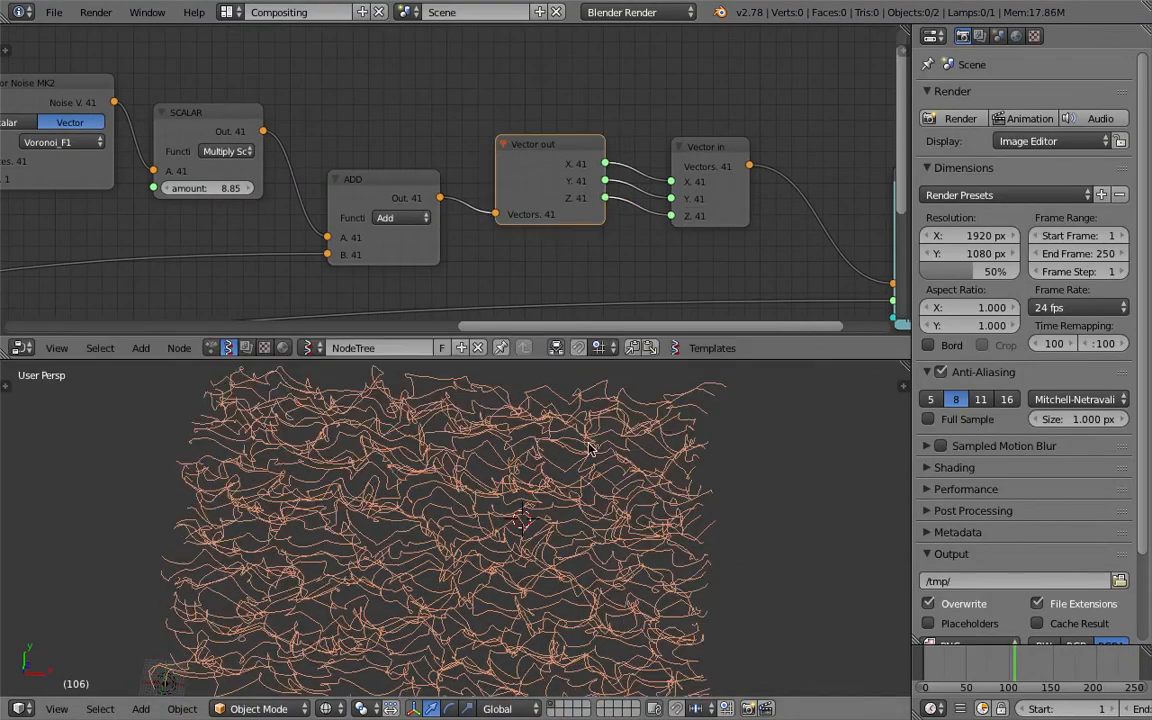
middle_drag(460, 480, 517, 602)
key(a)
key(a)
key(ctrl+s)
click(517, 601)
- Move the Viewer Draw node left and hide its preview lines
middle_drag(735, 163, 315, 156)
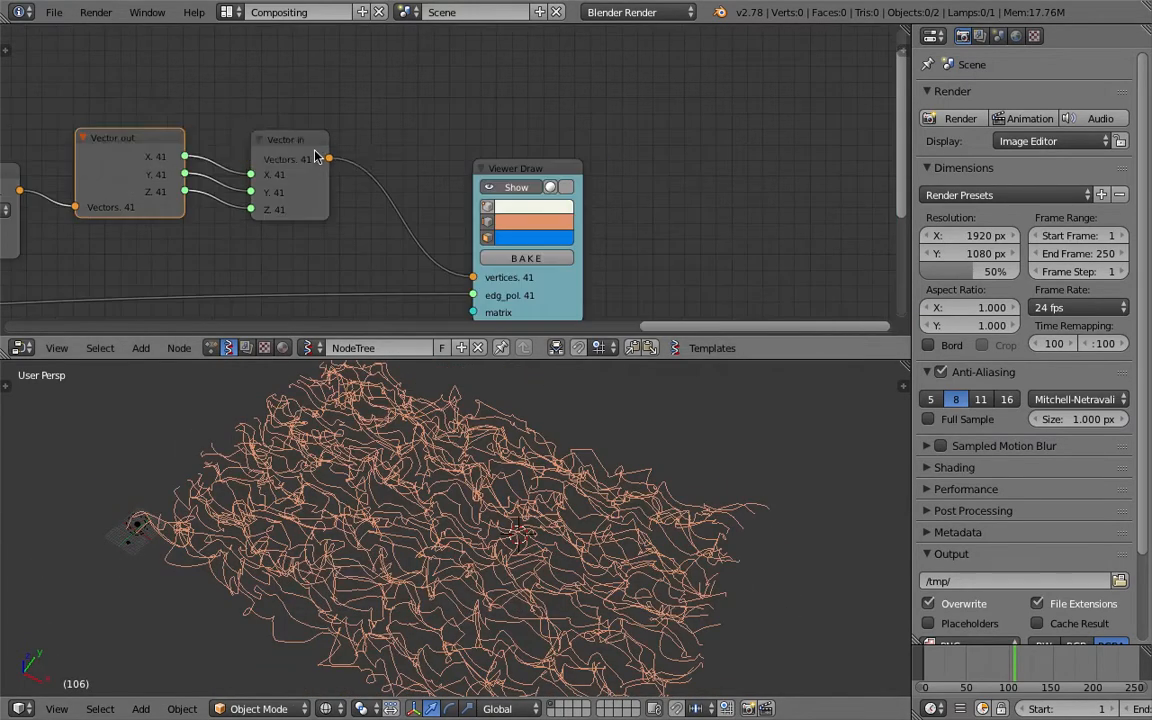
mouse_move(505, 170)
mouse_down()
mouse_move(416, 163)
mouse_move(432, 217)
mouse_up()
scroll(620, 145, down, 1)
click(421, 179)
- Move the Viewer Draw node to the right out of the way
key(shift+a)
click(583, 131)
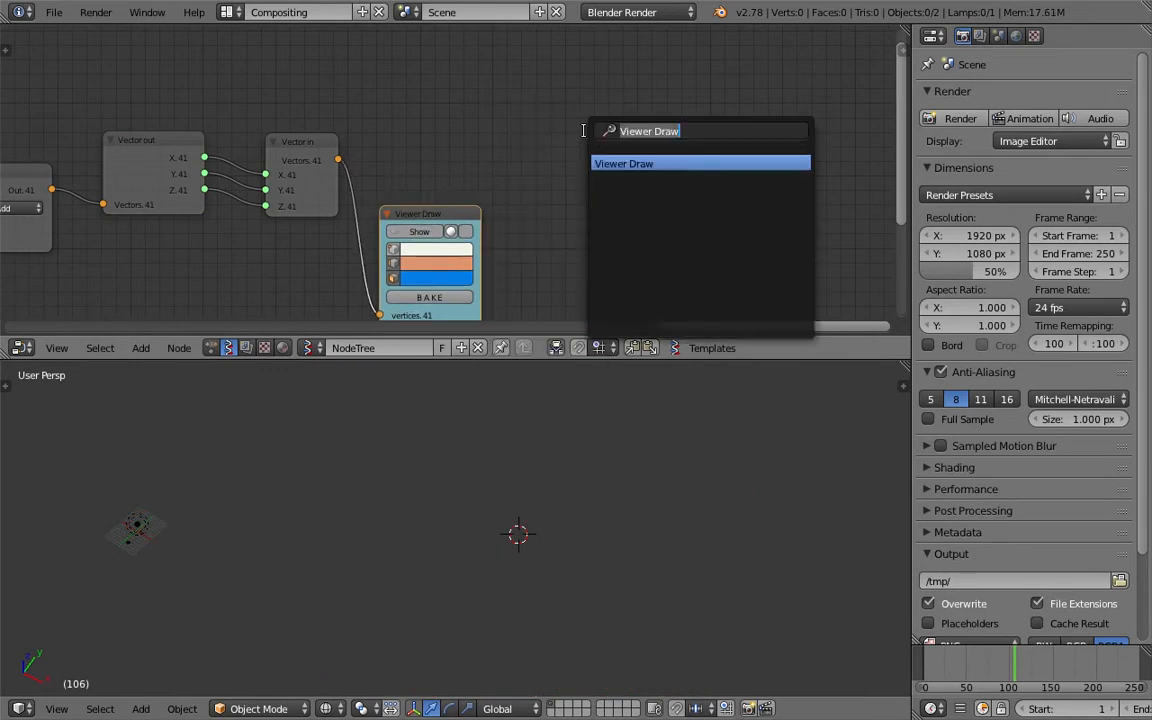
text(ski)
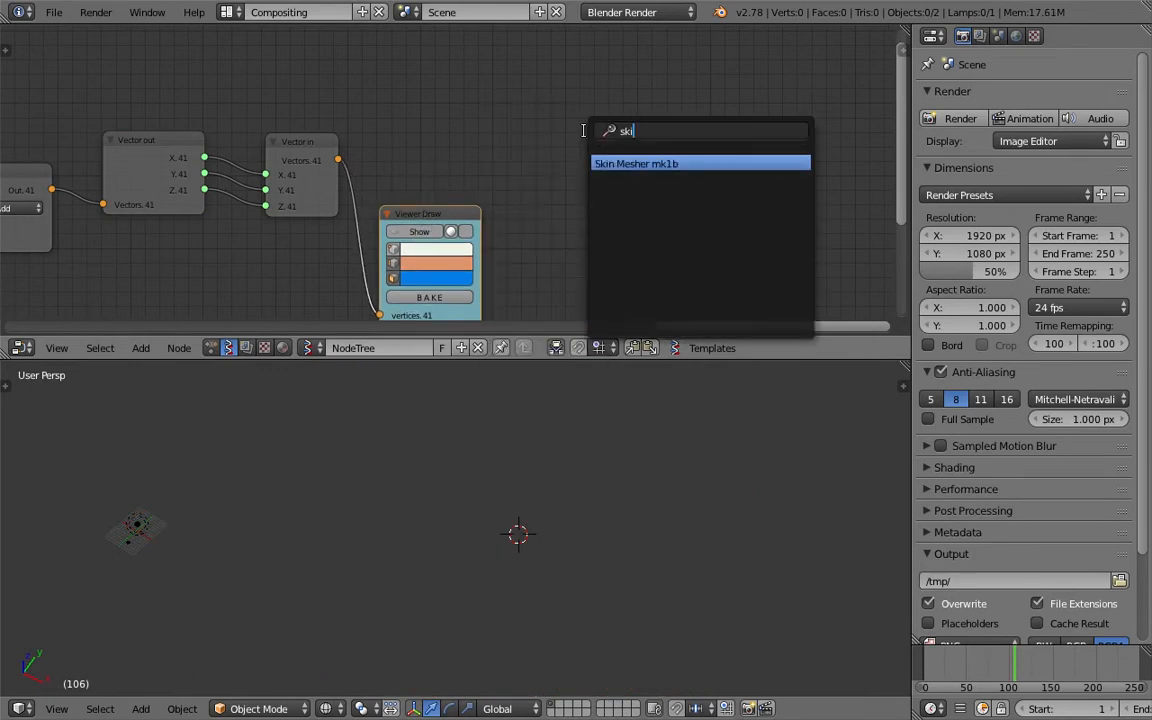
click(515, 143)
drag(473, 210, 617, 221)
- Add a Mesh Join node by searching 'mes'
key(shift+a)
click(531, 137)
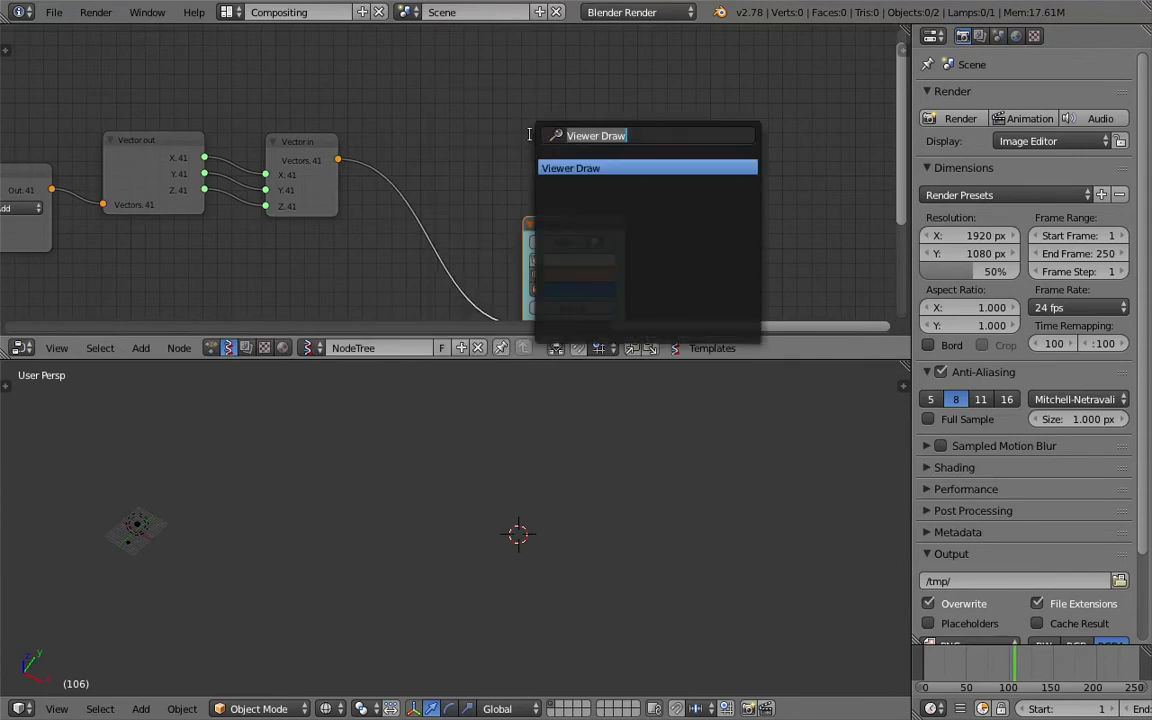
text(mes)
key(Down)
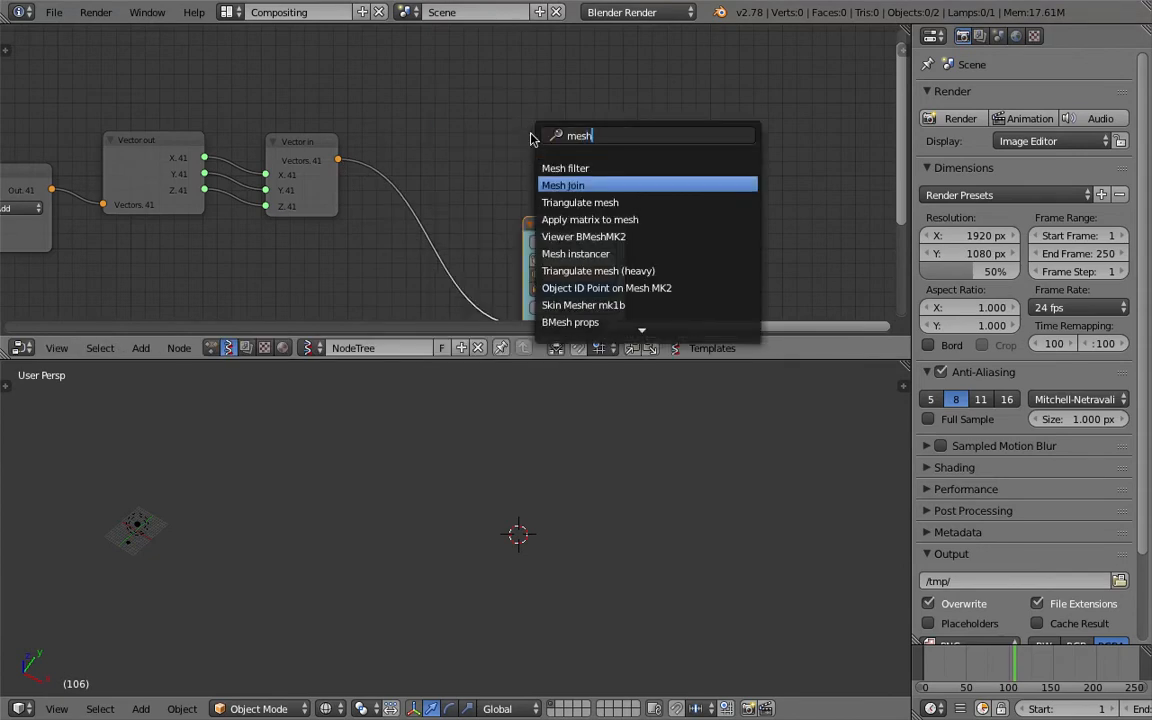
key(Return)
click(524, 96)
- Link Vector in's Vectors and the edge data into Mesh Join's Vertices and PolyEdge
drag(338, 162, 529, 146)
key(Home)
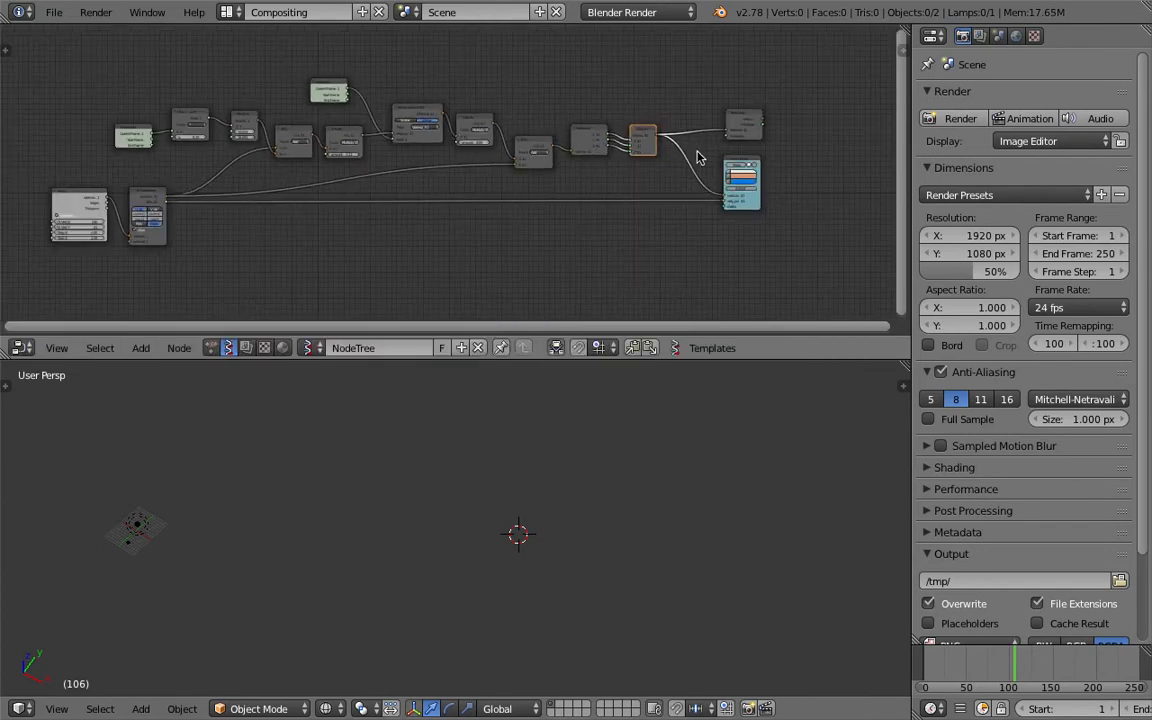
drag(696, 155, 167, 202)
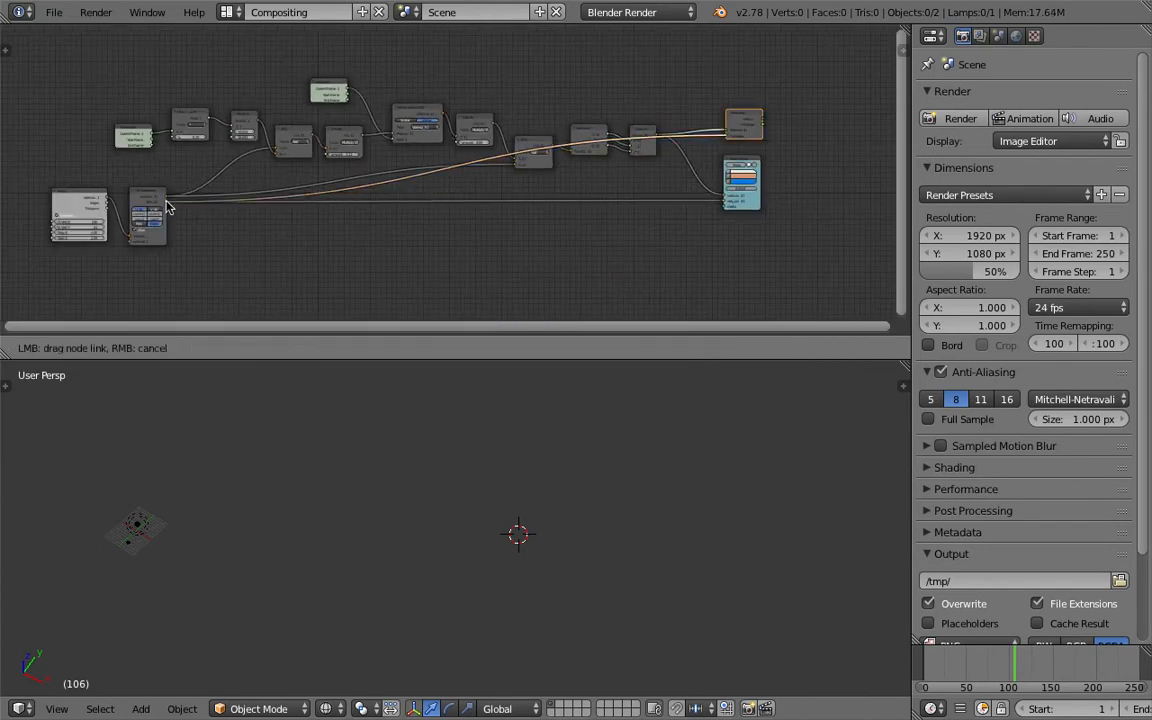
drag(700, 148, 698, 147)
middle_drag(585, 154, 332, 178)
scroll(530, 135, up, 12)
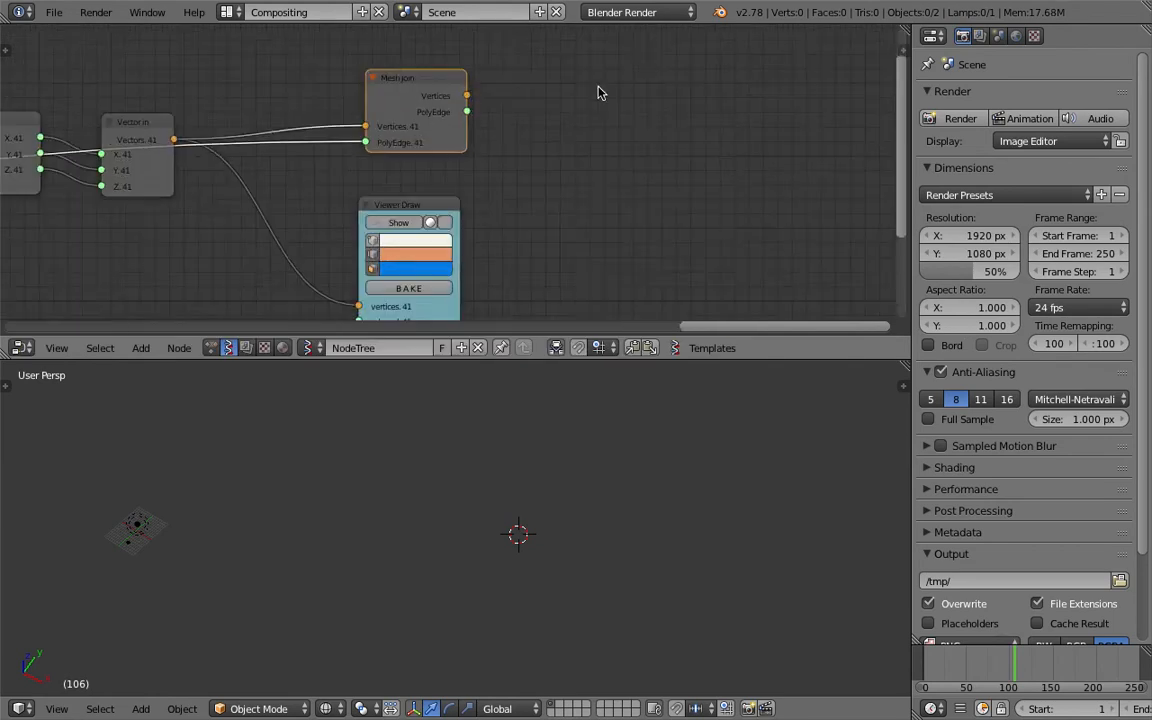
- Add a Skin Mesher mk1b node fed by Mesh Join's Vertices and PolyEdge
key(shift+a)
click(596, 90)
text(skin)
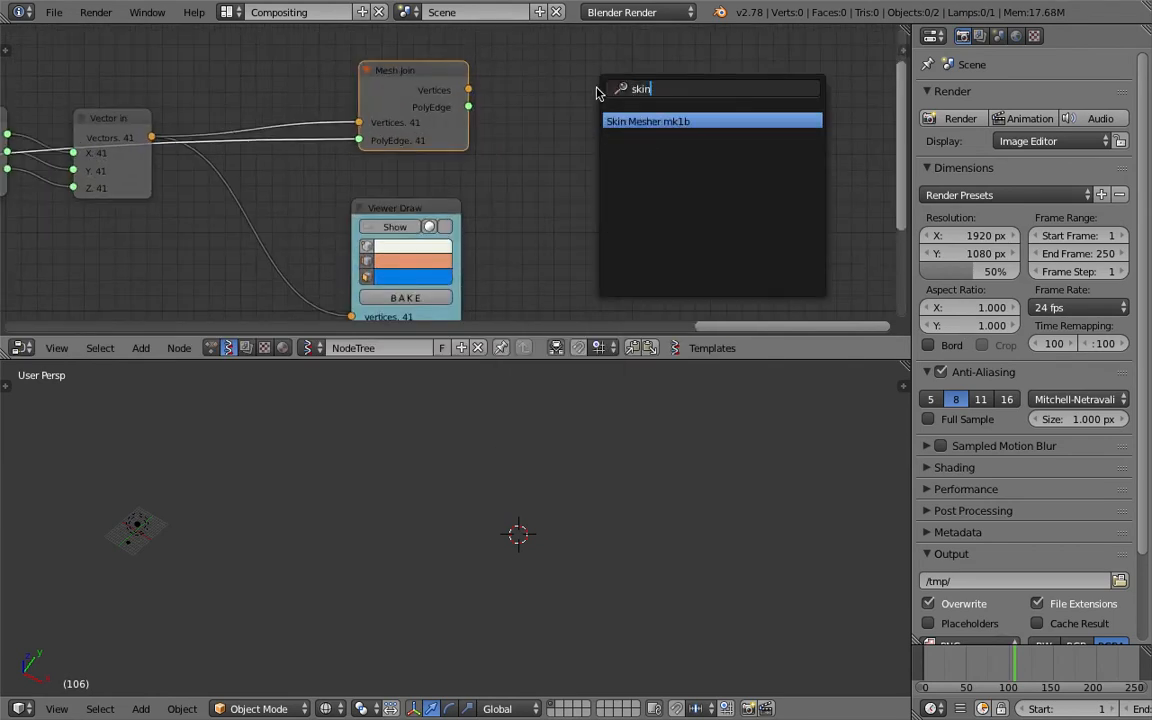
key(Return)
click(518, 91)
drag(469, 90, 571, 193)
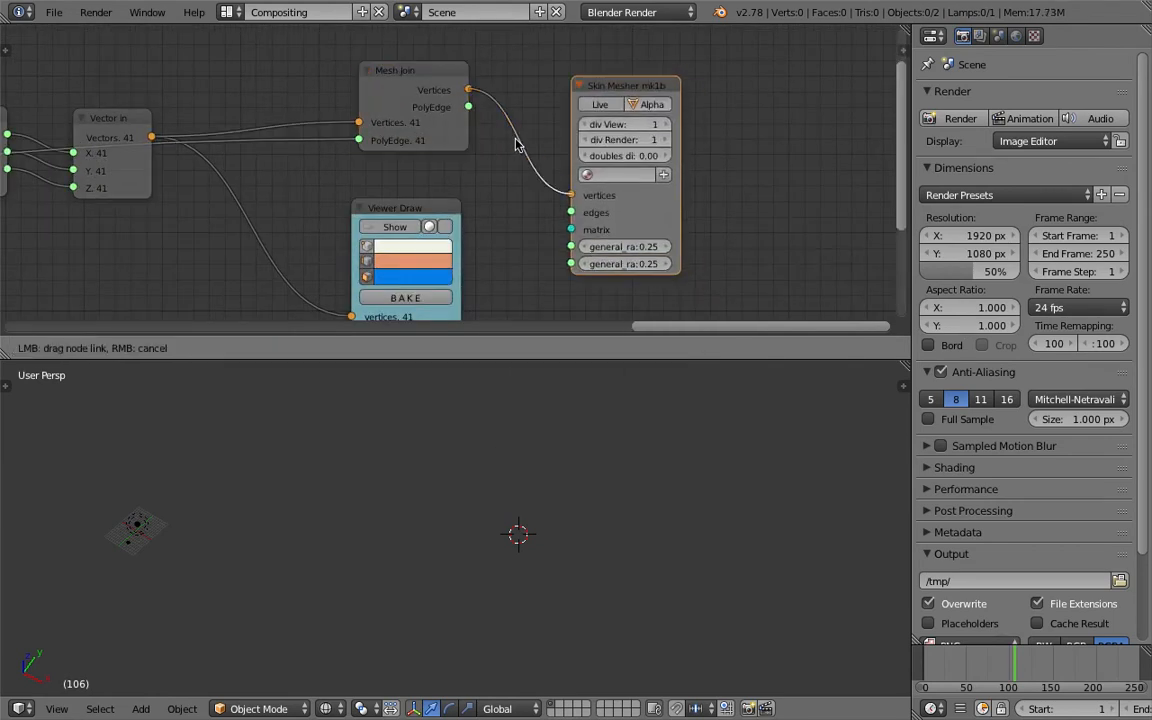
drag(468, 107, 568, 212)
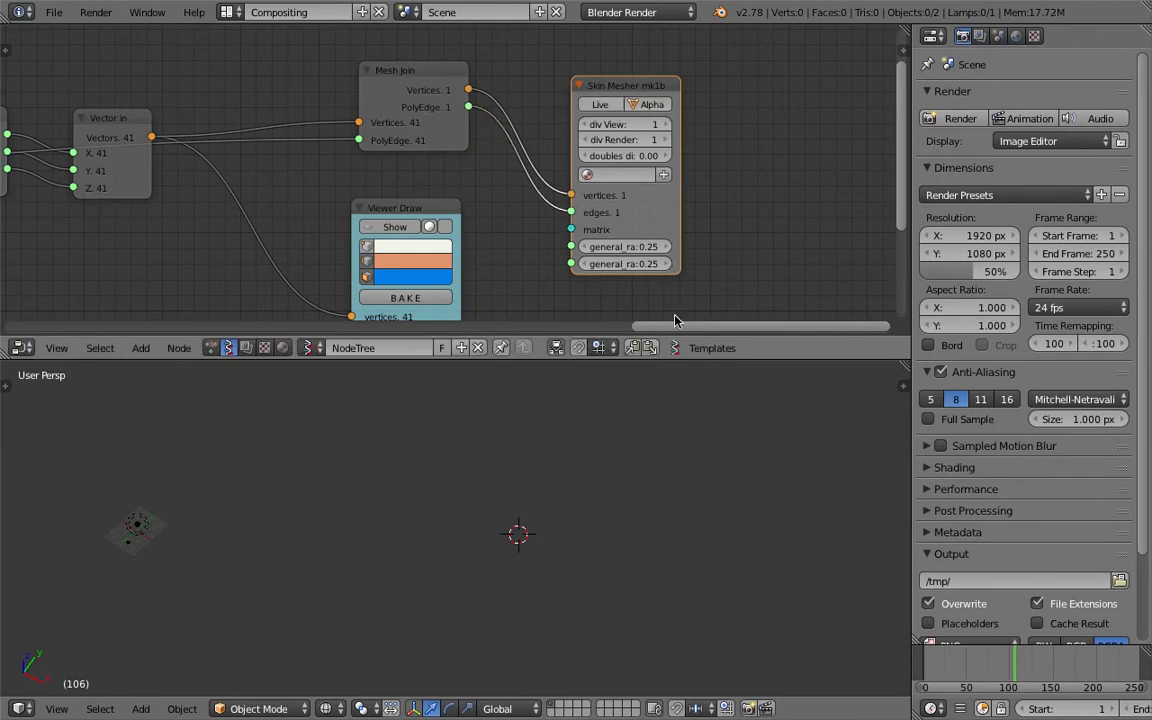
- Turn on Live for the Skin Mesher and select the generated Alpha.0000 tube mesh
click(600, 105)
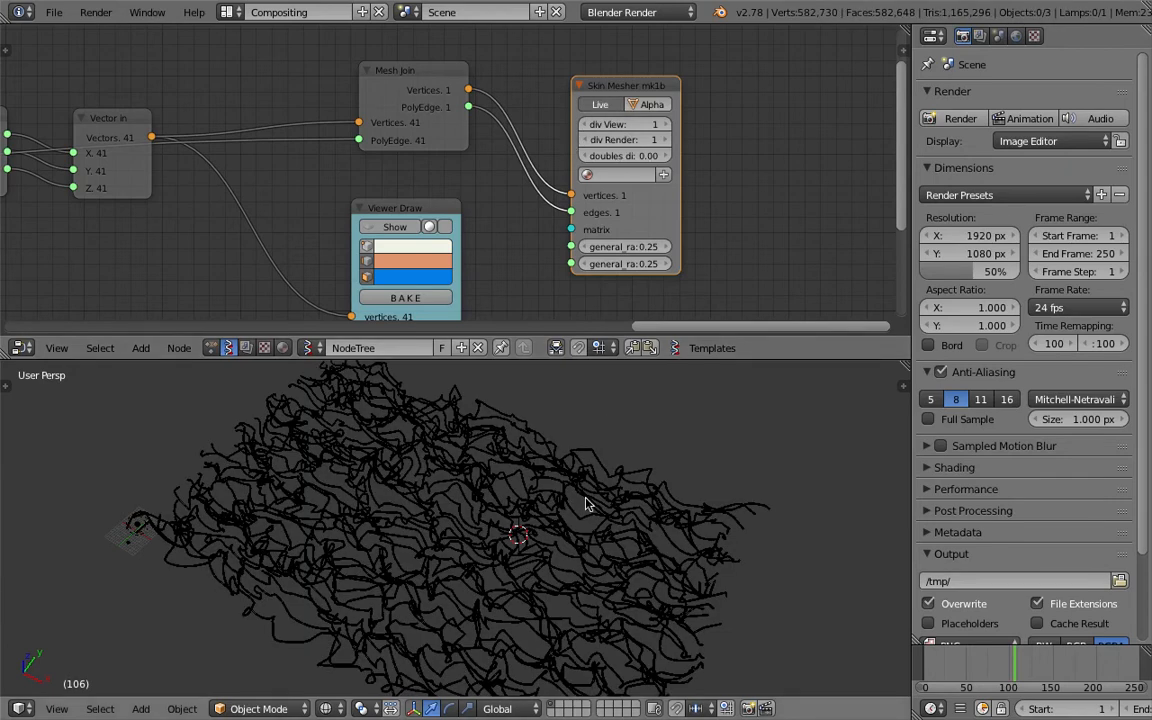
scroll(567, 495, up, 5)
scroll(567, 495, up, 1)
scroll(567, 498, down, 6)
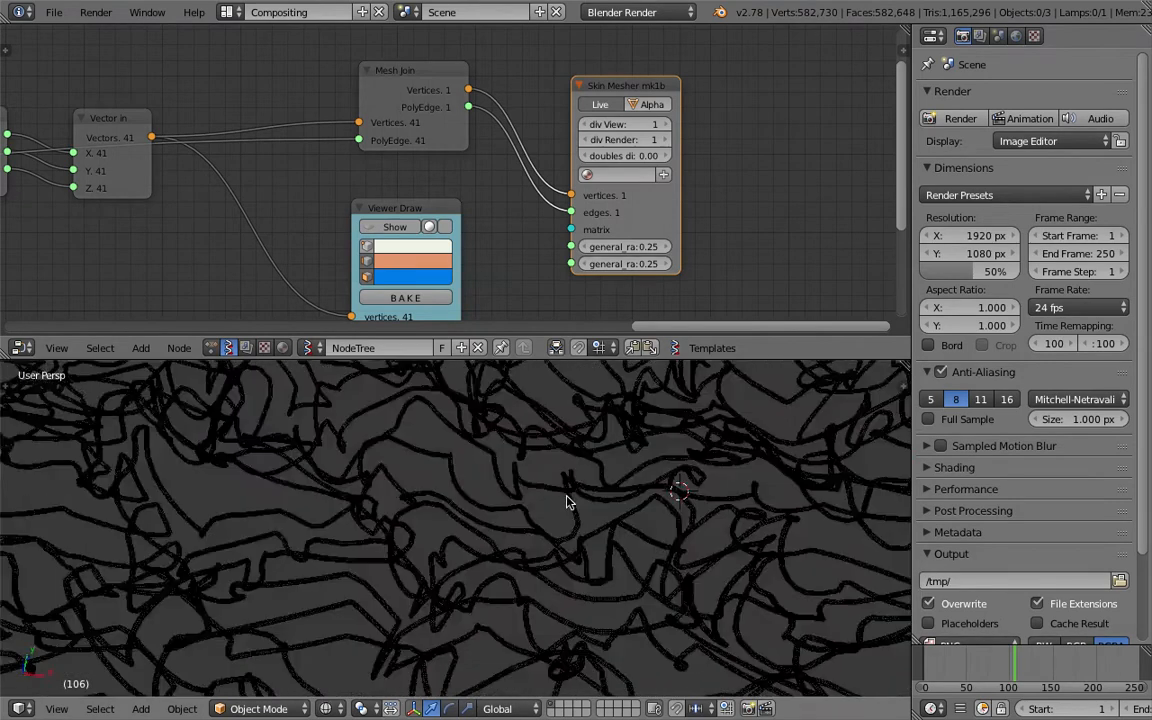
scroll(560, 513, up, 8)
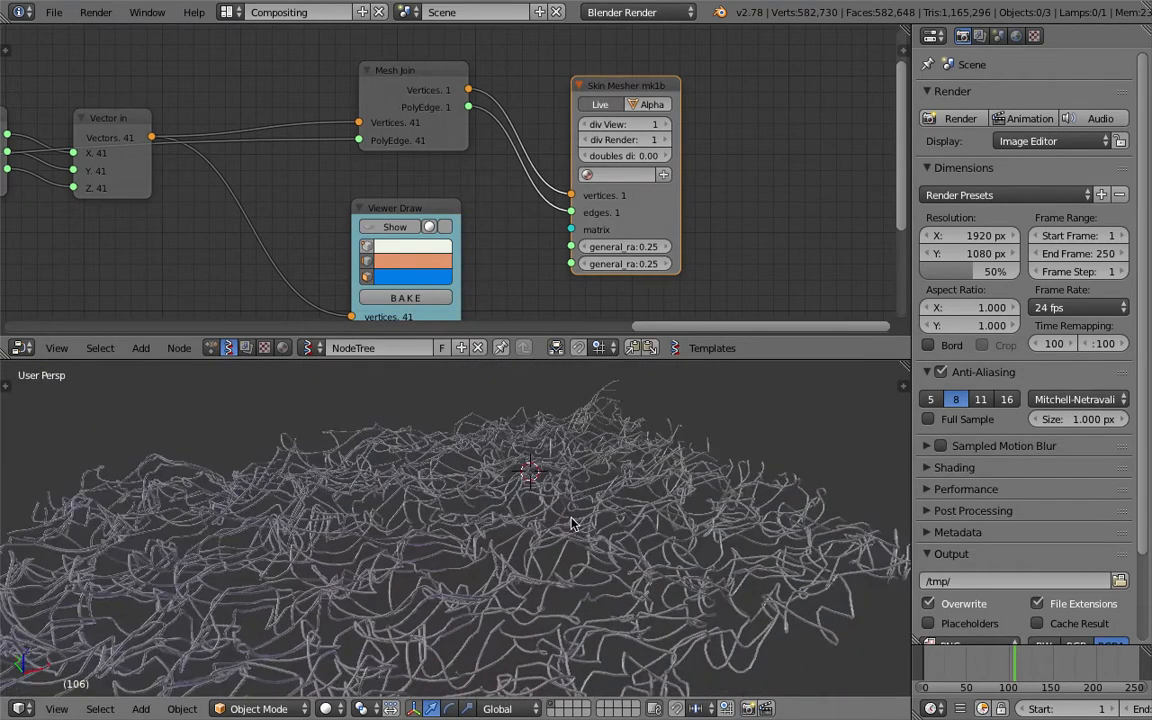
scroll(644, 472, down, 8)
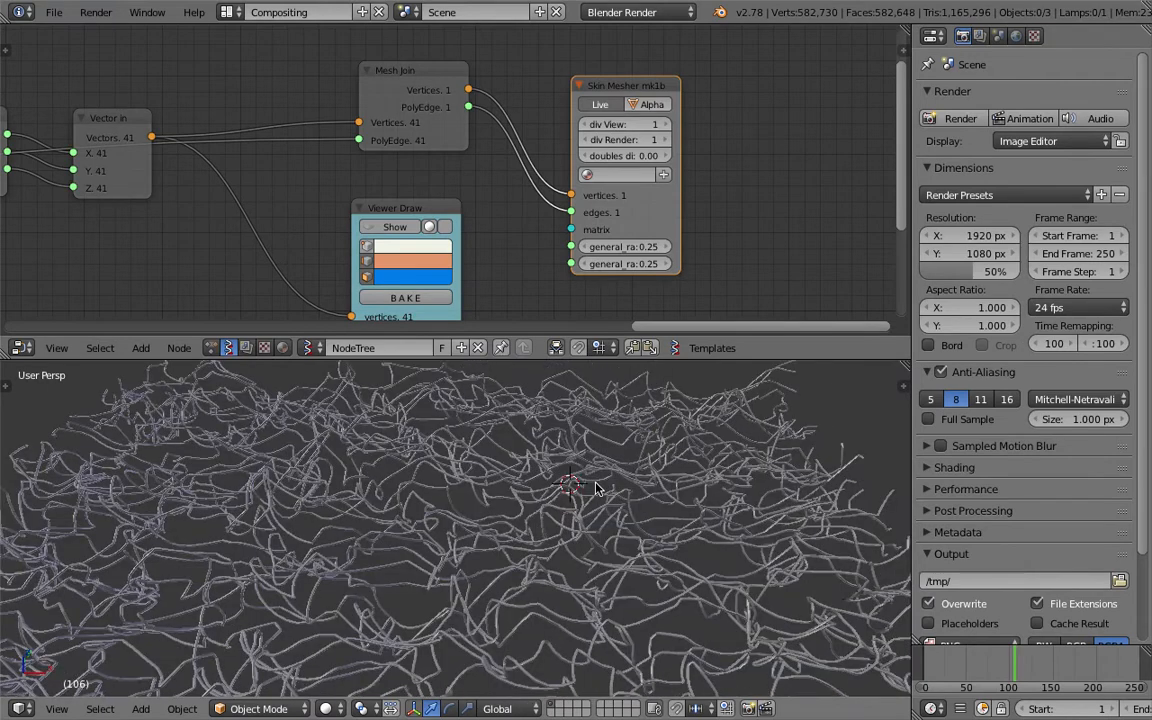
right_click(567, 495)
scroll(545, 450, up, 2)
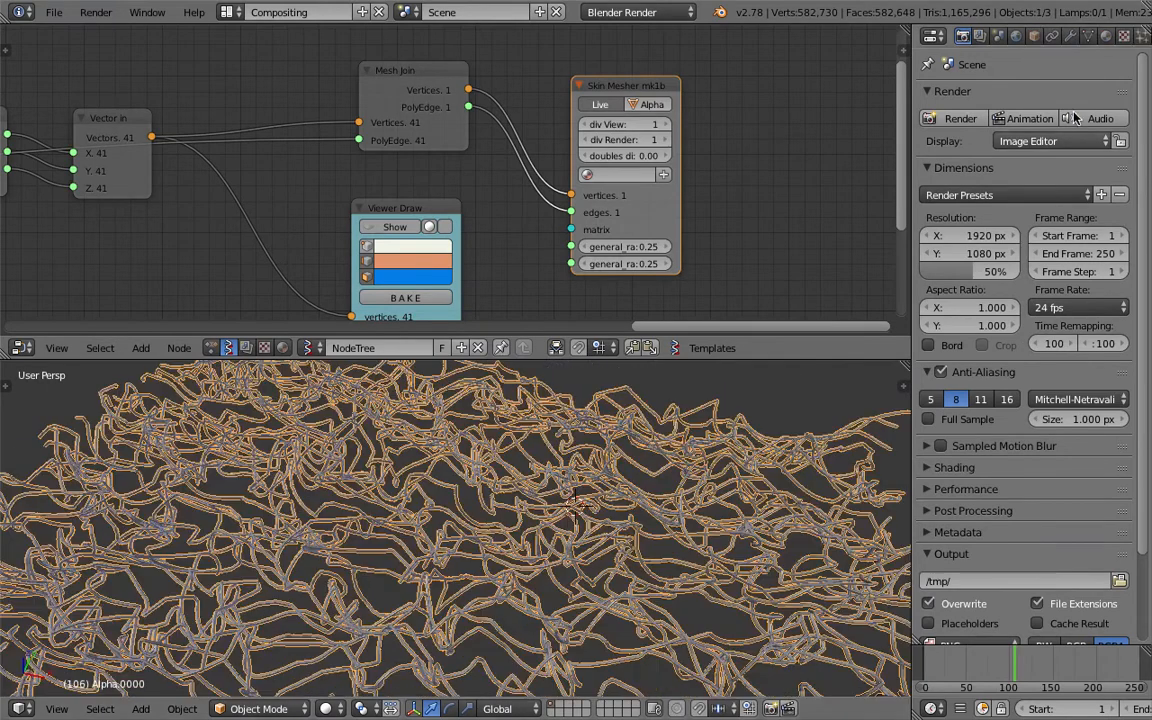
- Show the tube mesh's sv_skin and sv_subsurf modifiers, enable smooth shading, and deselect all
click(1070, 36)
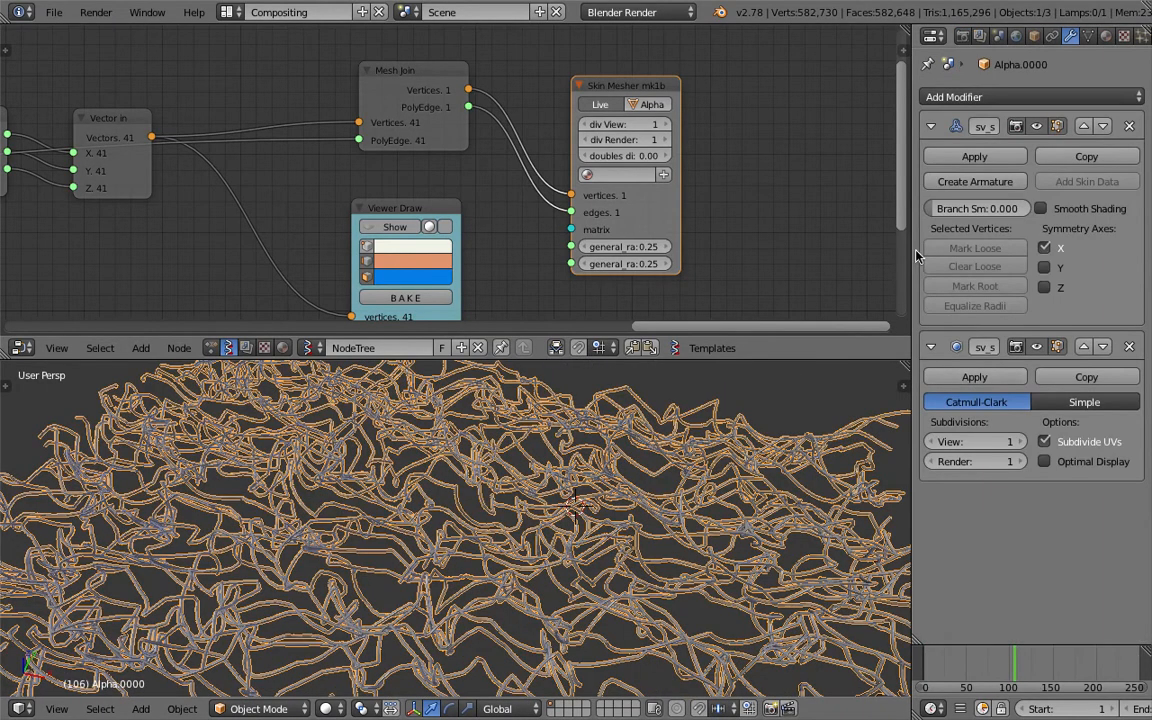
drag(912, 250, 834, 250)
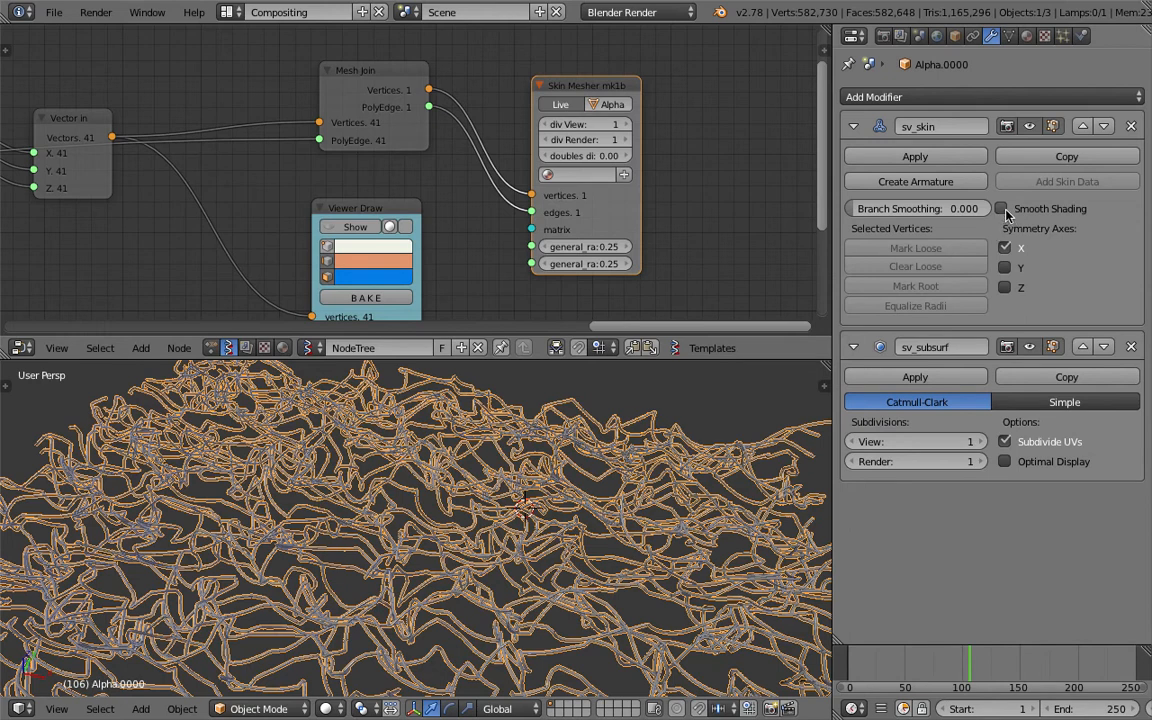
click(1001, 208)
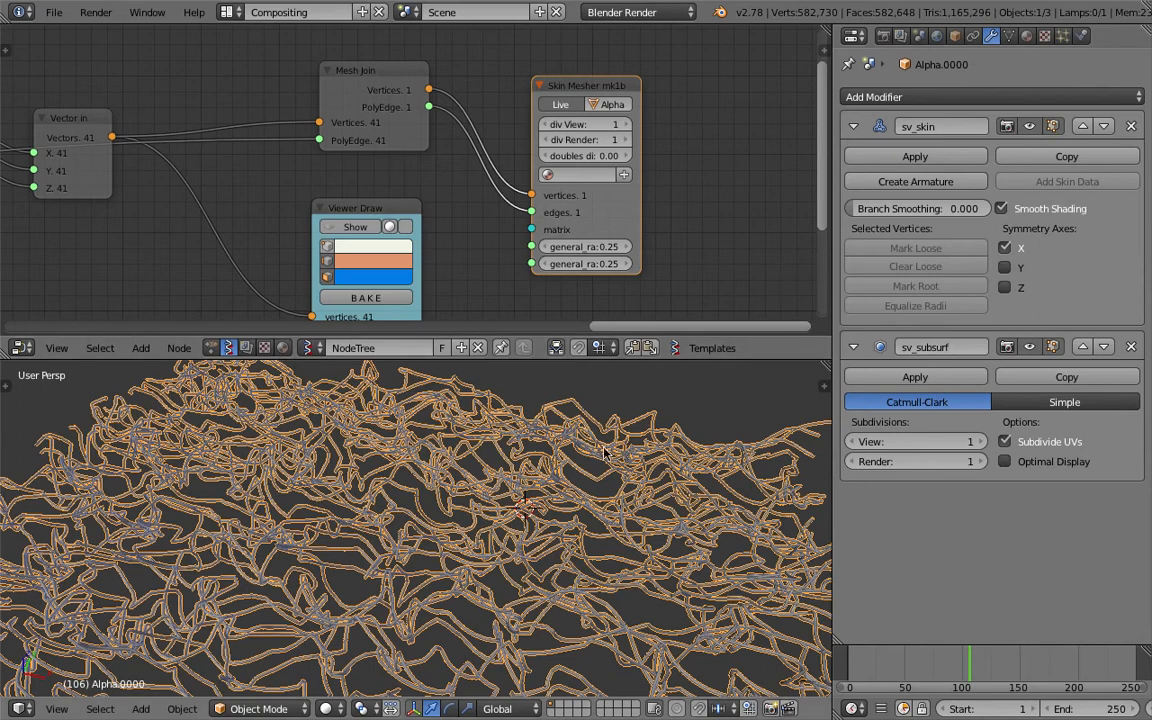
scroll(539, 560, up, 10)
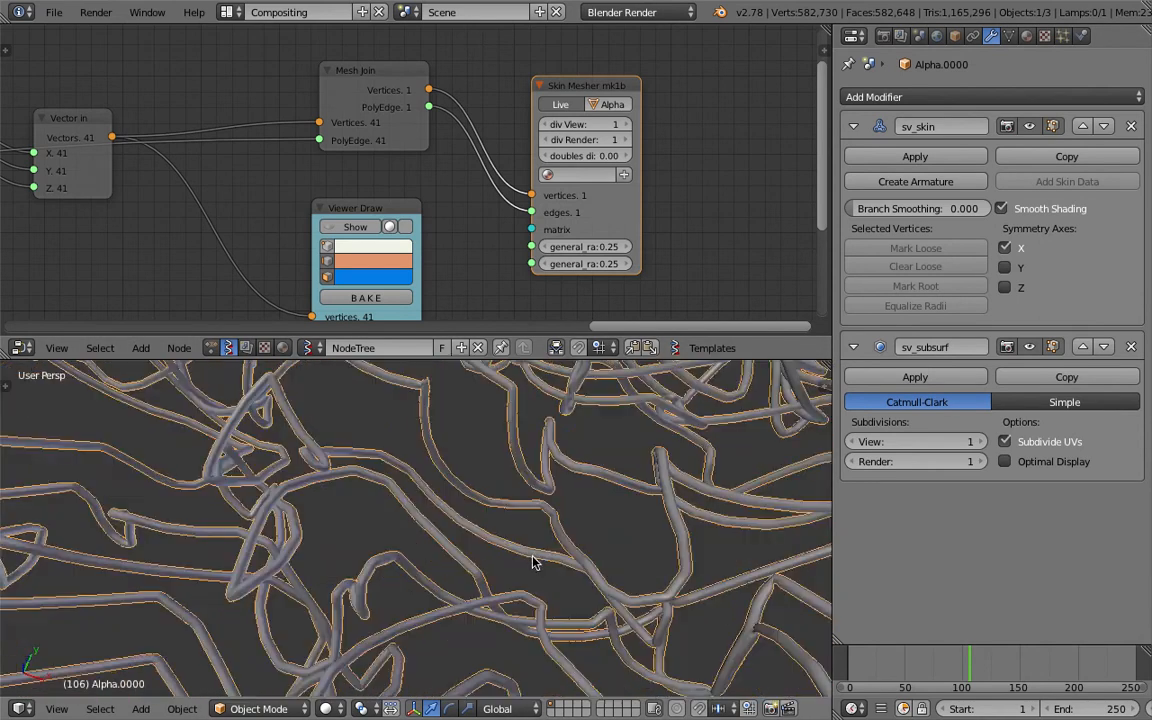
scroll(539, 560, down, 10)
key(a)
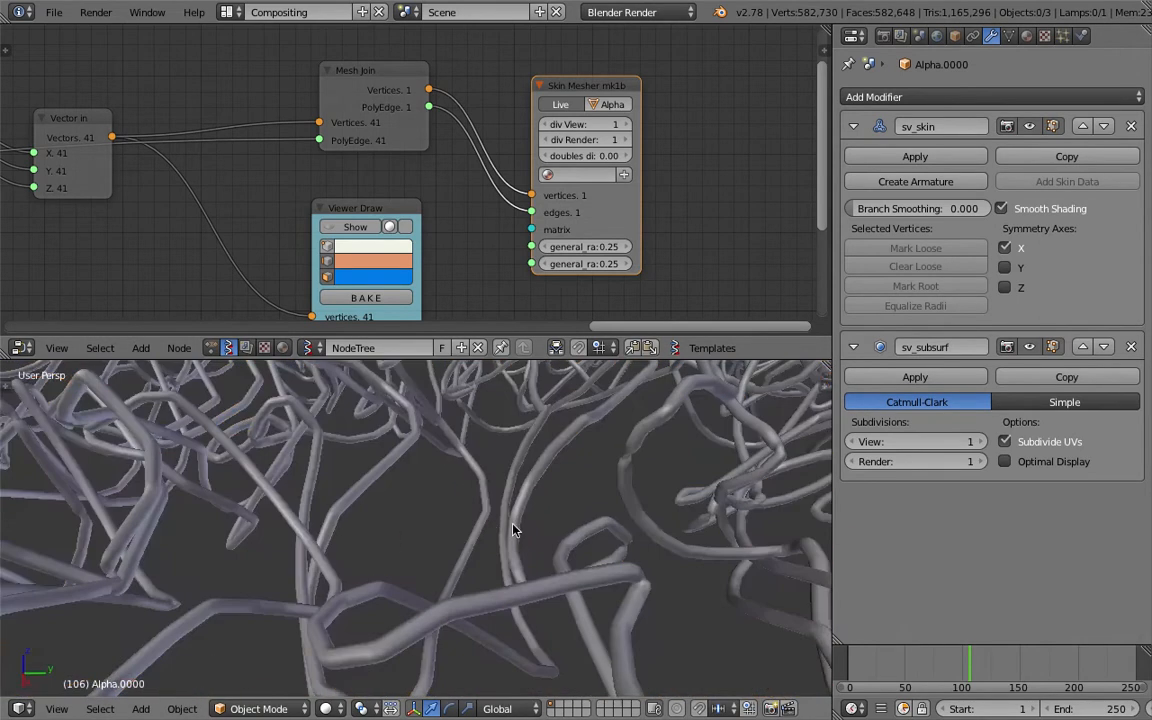
scroll(370, 532, down, 8)
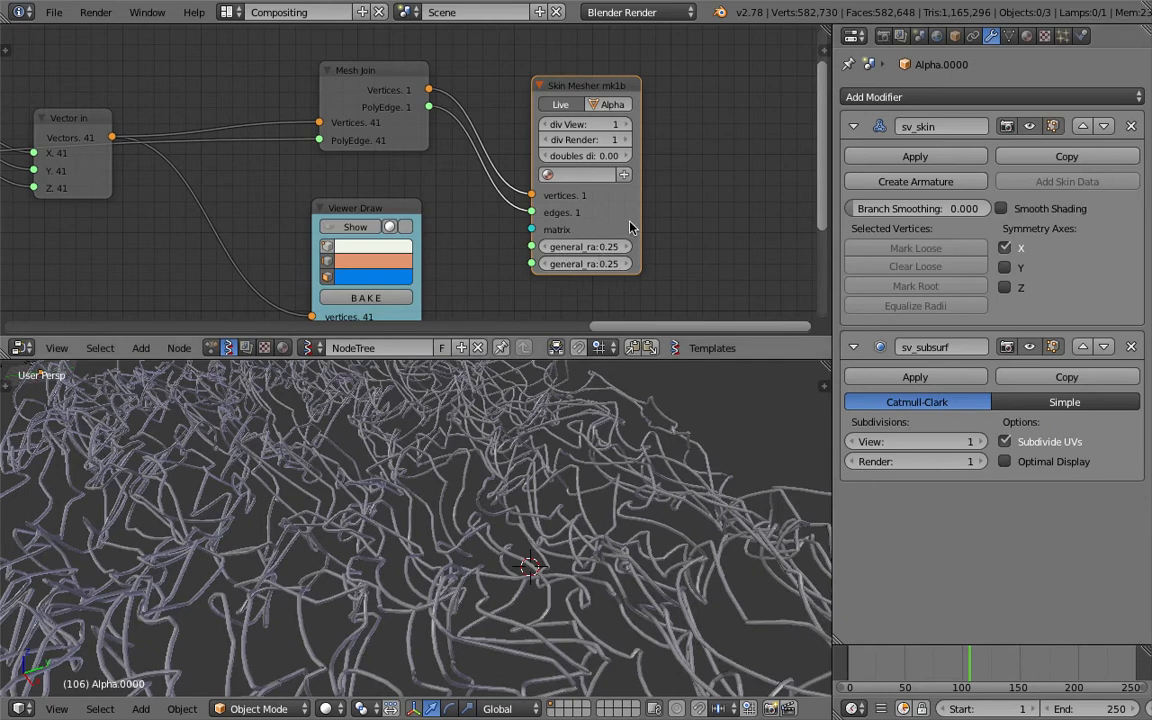
scroll(515, 232, down, 3)
- Save the file and move the Skin Mesher node up and right
key(ctrl+s)
click(470, 225)
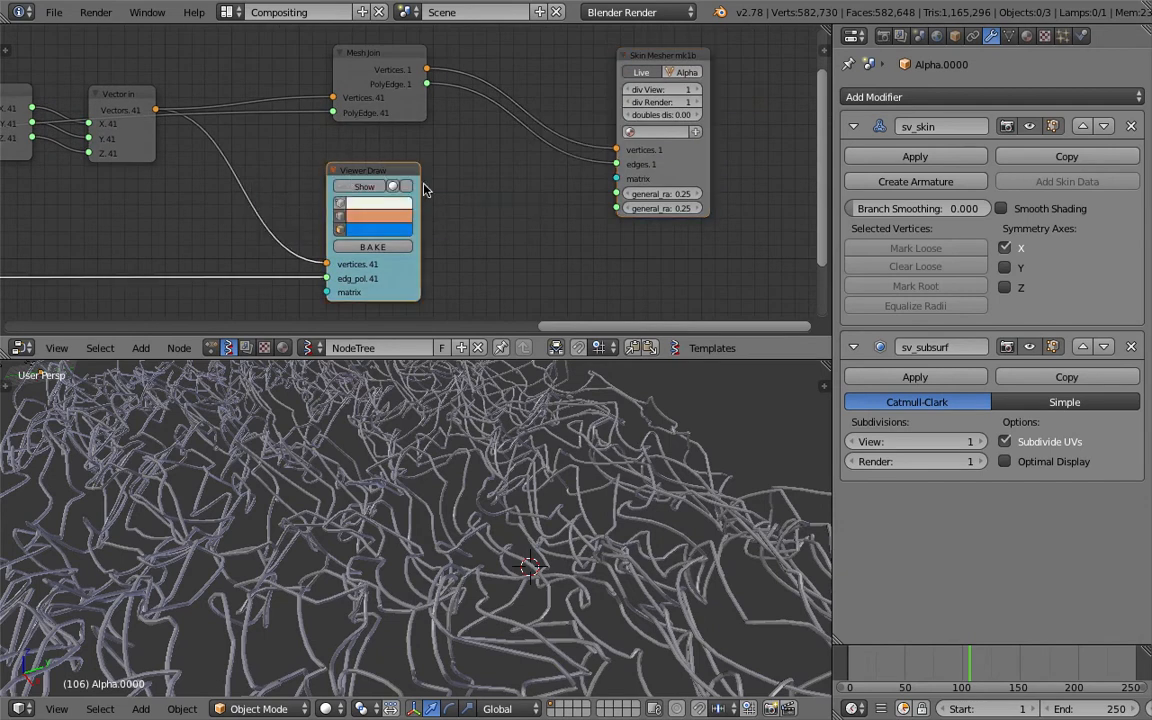
drag(624, 176, 676, 156)
- Search the nodes for 'random n' to find Random Num Gen
key(shift+a)
click(514, 200)
text(random n)
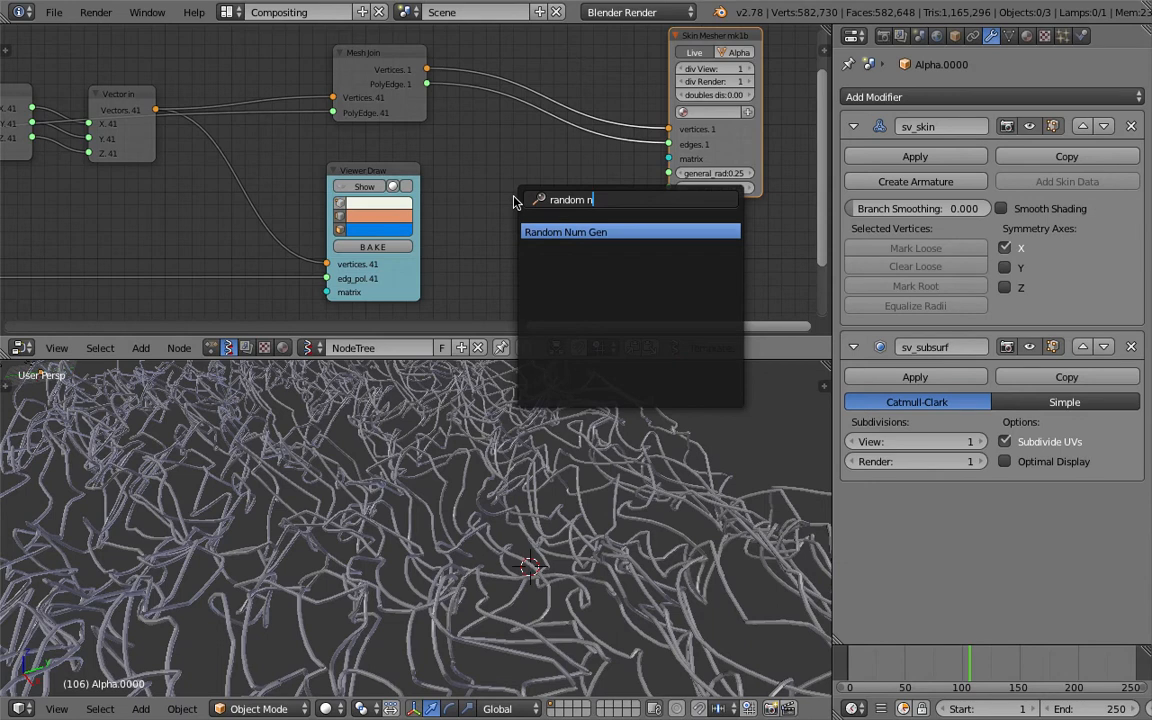
- Add a Random Num Gen node set to Float, with Size 41 and Float Low 0.30
key(Return)
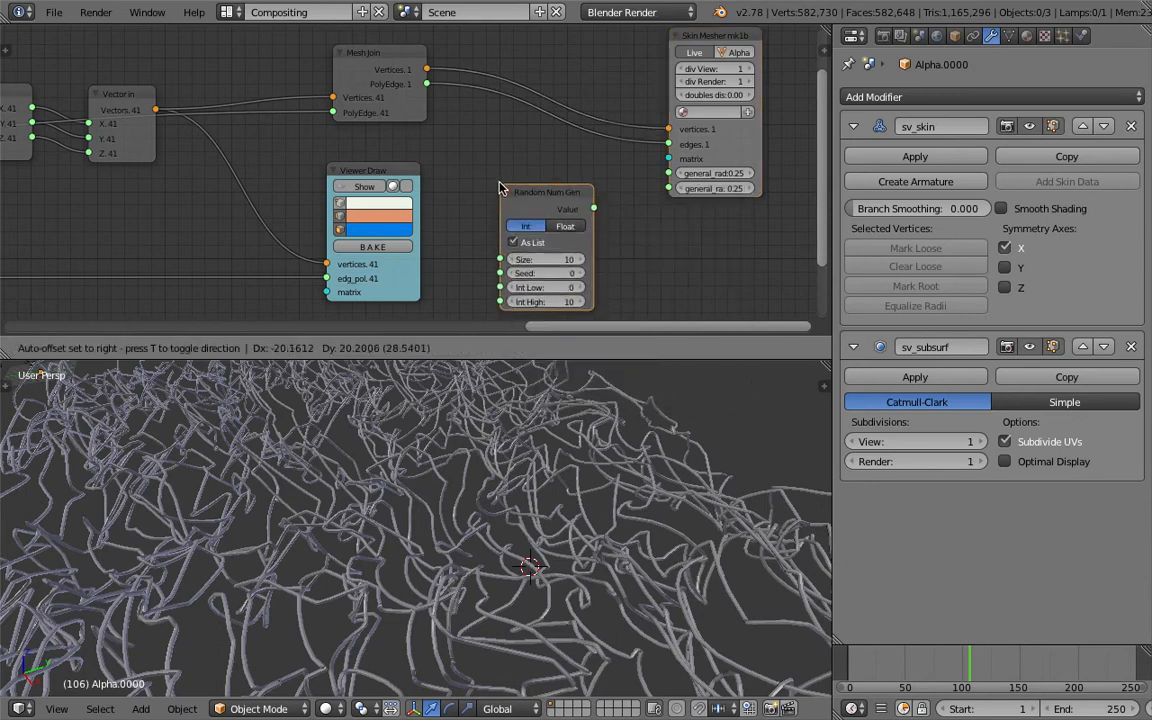
click(500, 183)
drag(834, 190, 887, 190)
middle_drag(585, 190, 483, 206)
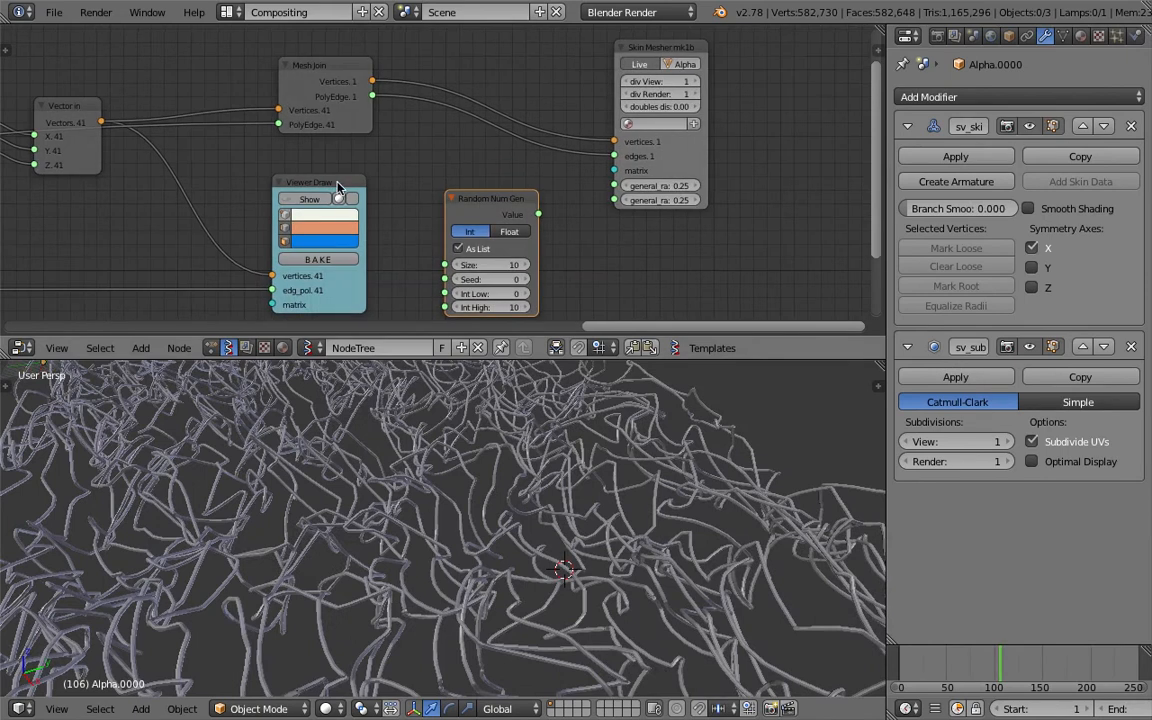
drag(321, 188, 276, 180)
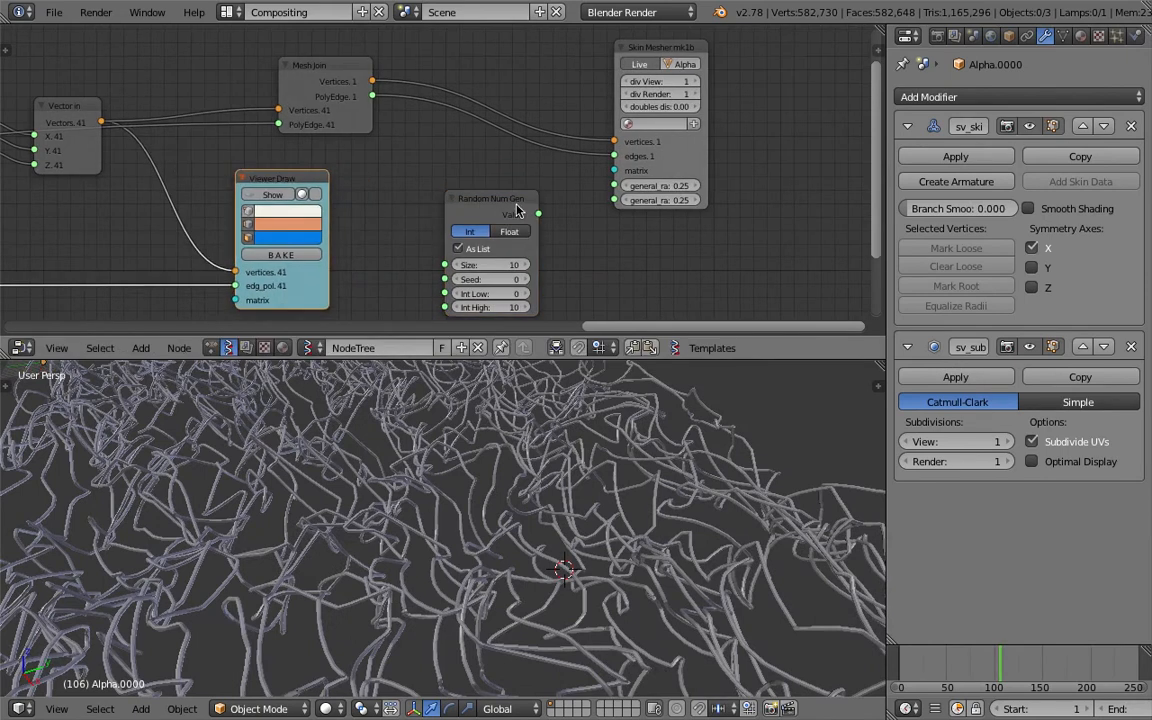
drag(517, 210, 491, 196)
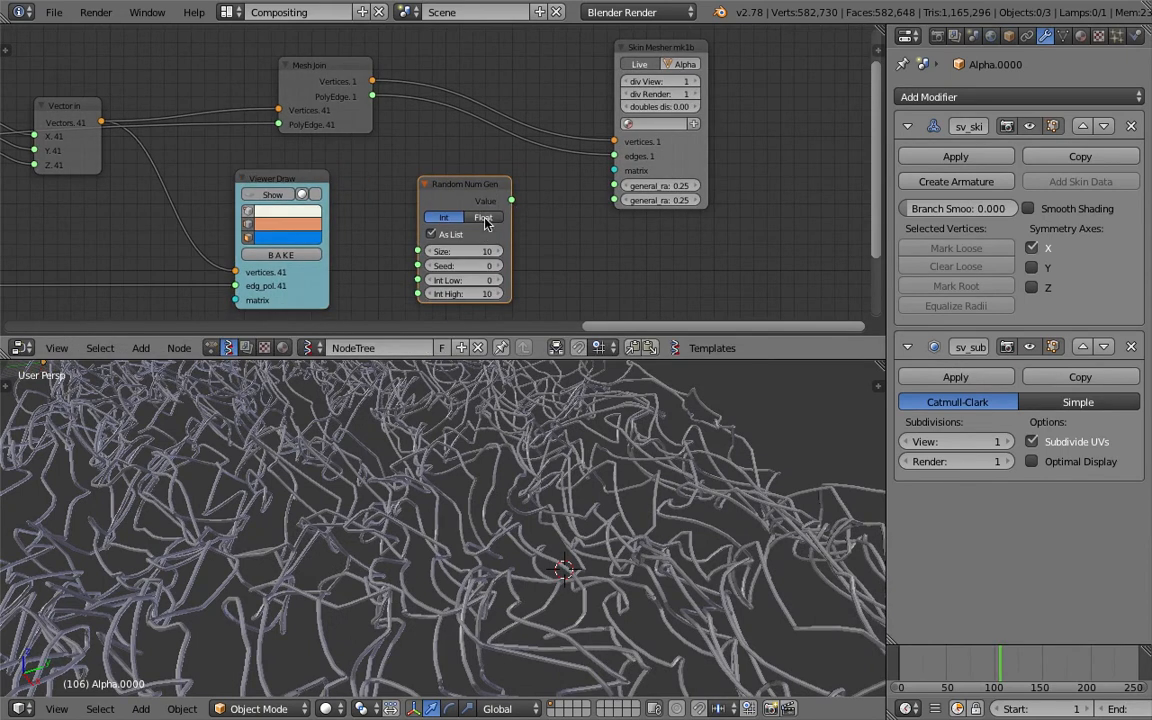
click(484, 218)
click(487, 250)
text(41)
key(Return)
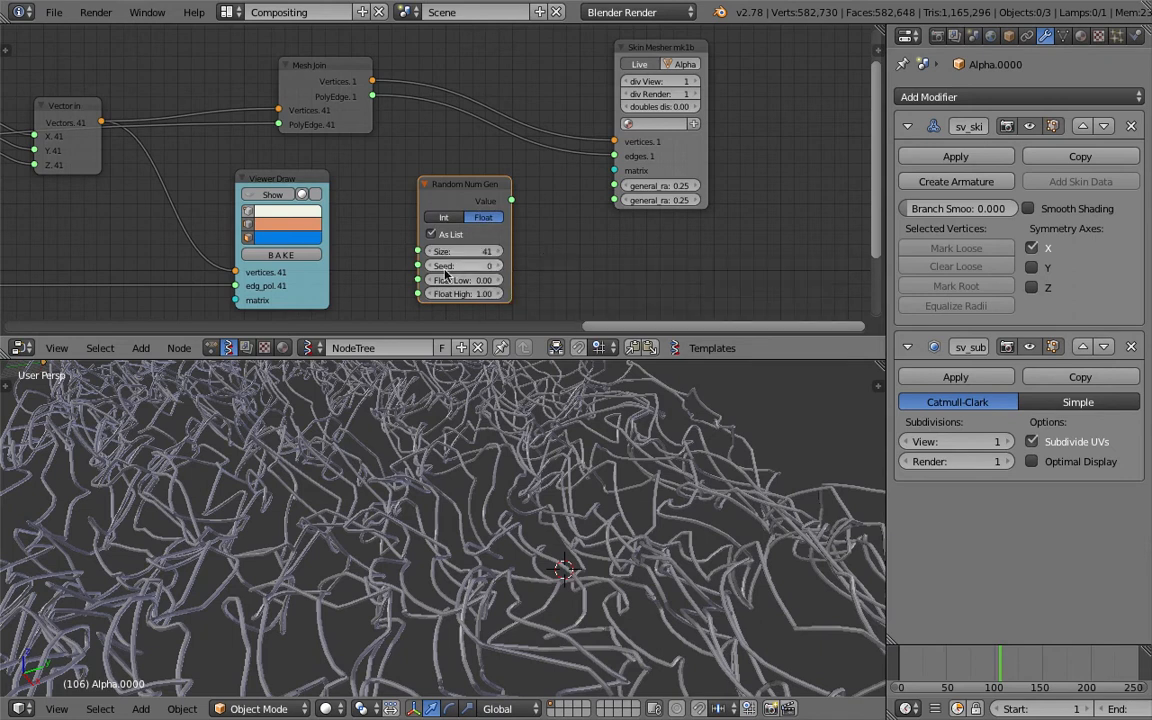
mouse_move(470, 279)
mouse_down()
mouse_move(481, 279)
mouse_move(462, 279)
mouse_up()
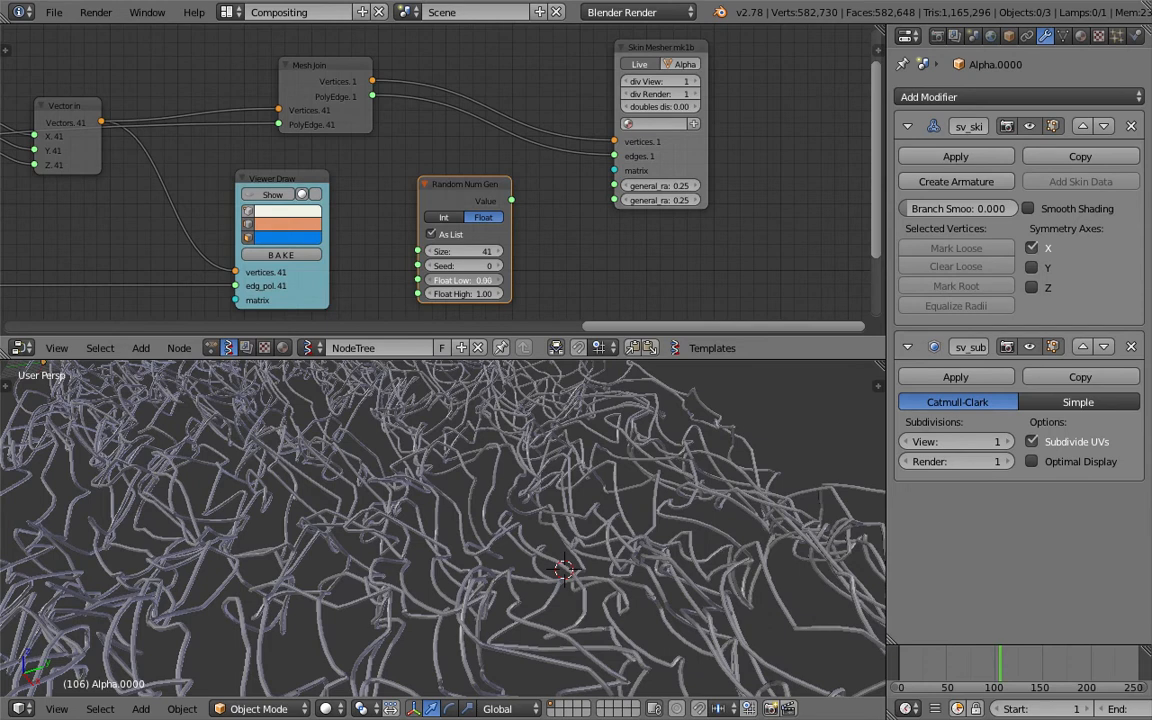
- Link its Value output to Skin Mesher's general_radius_x and general_radius_y
mouse_move(511, 200)
mouse_down()
mouse_move(550, 175)
mouse_move(560, 201)
mouse_move(513, 203)
mouse_up()
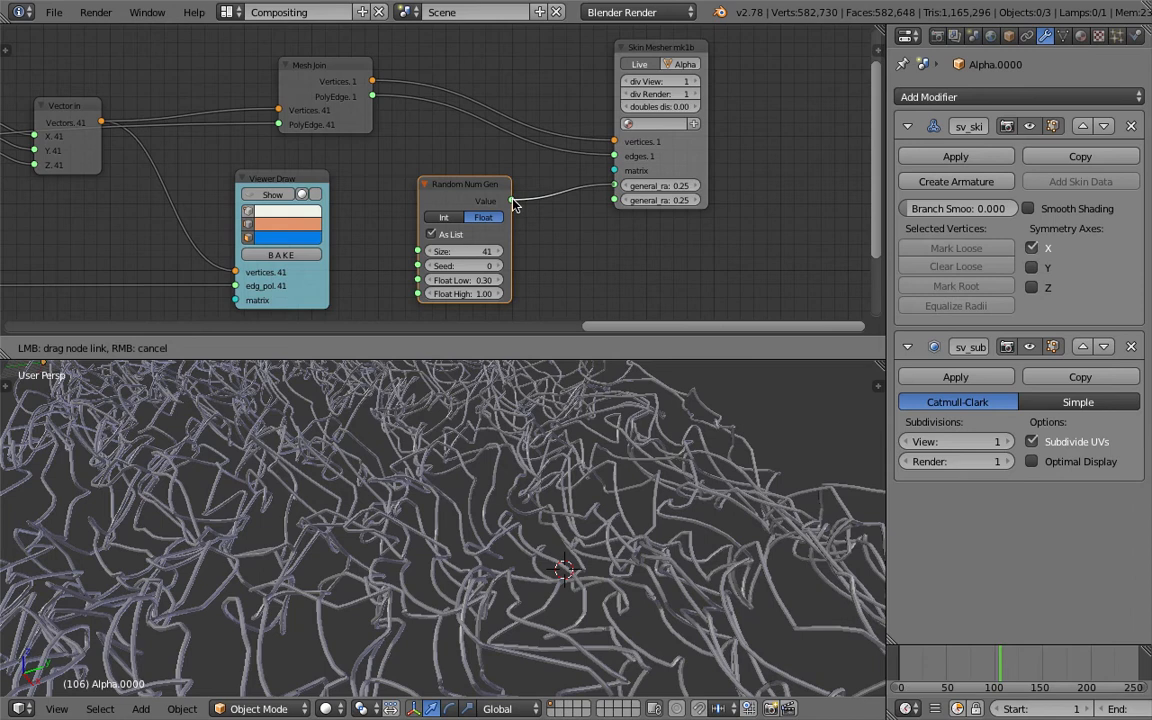
drag(513, 203, 605, 316)
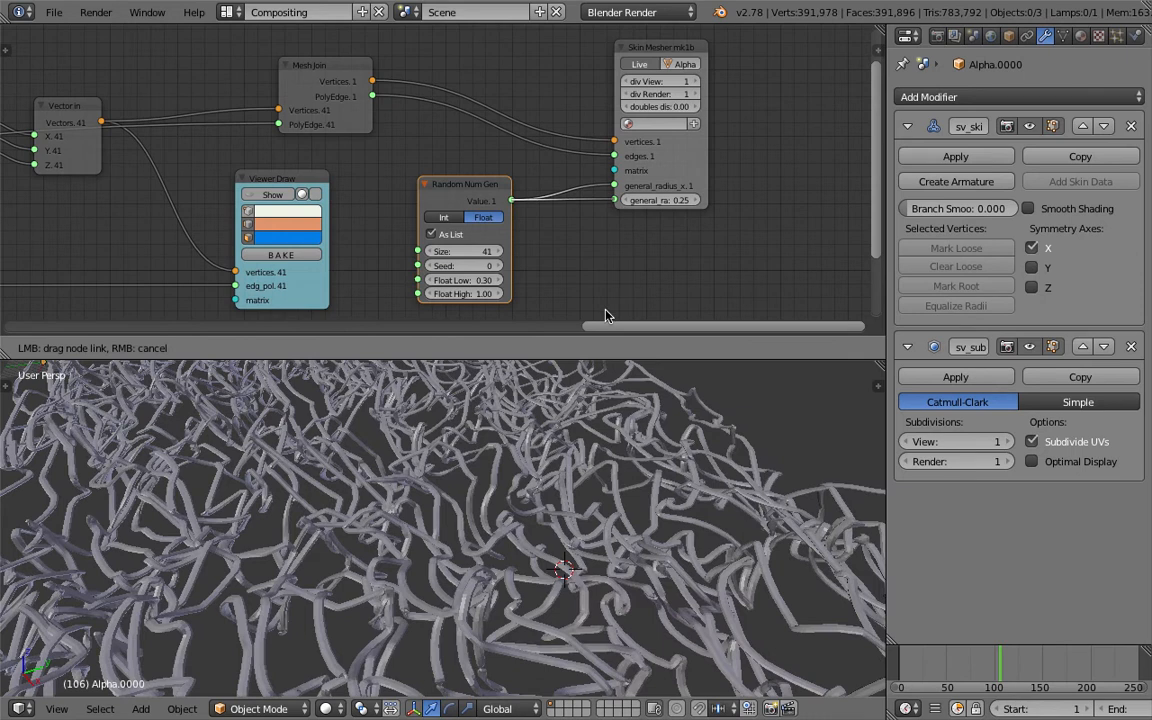
drag(605, 316, 608, 316)
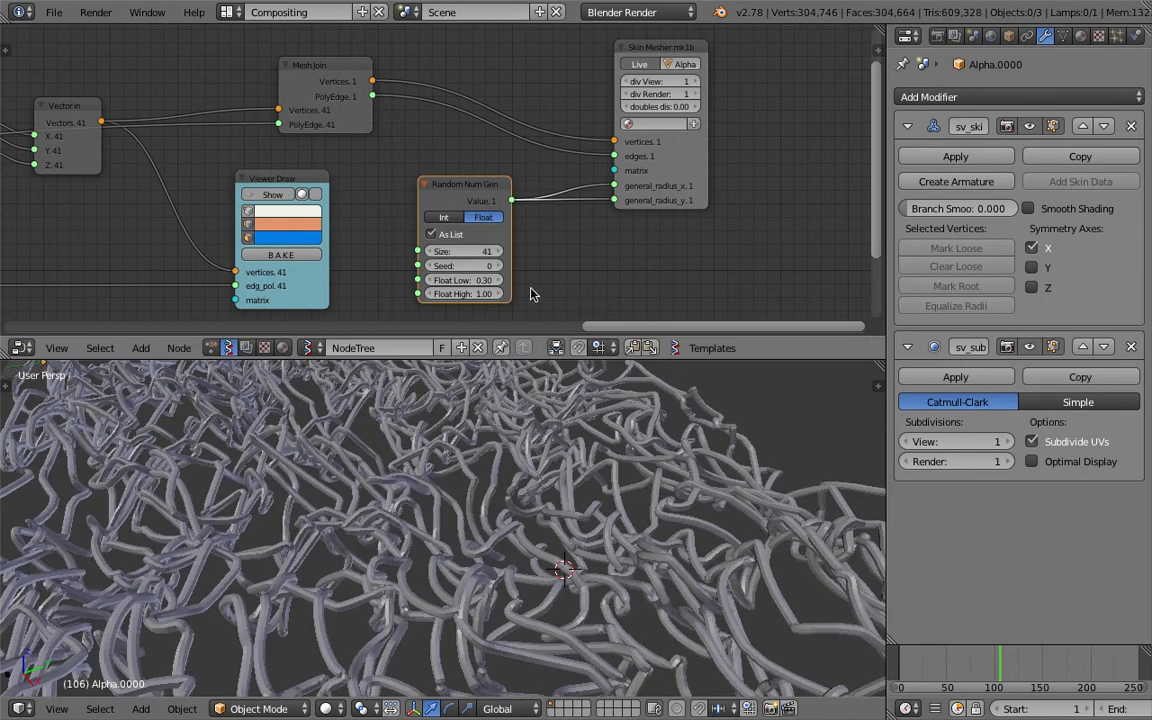
middle_drag(525, 455, 535, 543)
scroll(518, 541, down, 5)
scroll(518, 541, up, 3)
- Change the Random Num Gen's Float High to 0.50 to thin the tubes
click(478, 295)
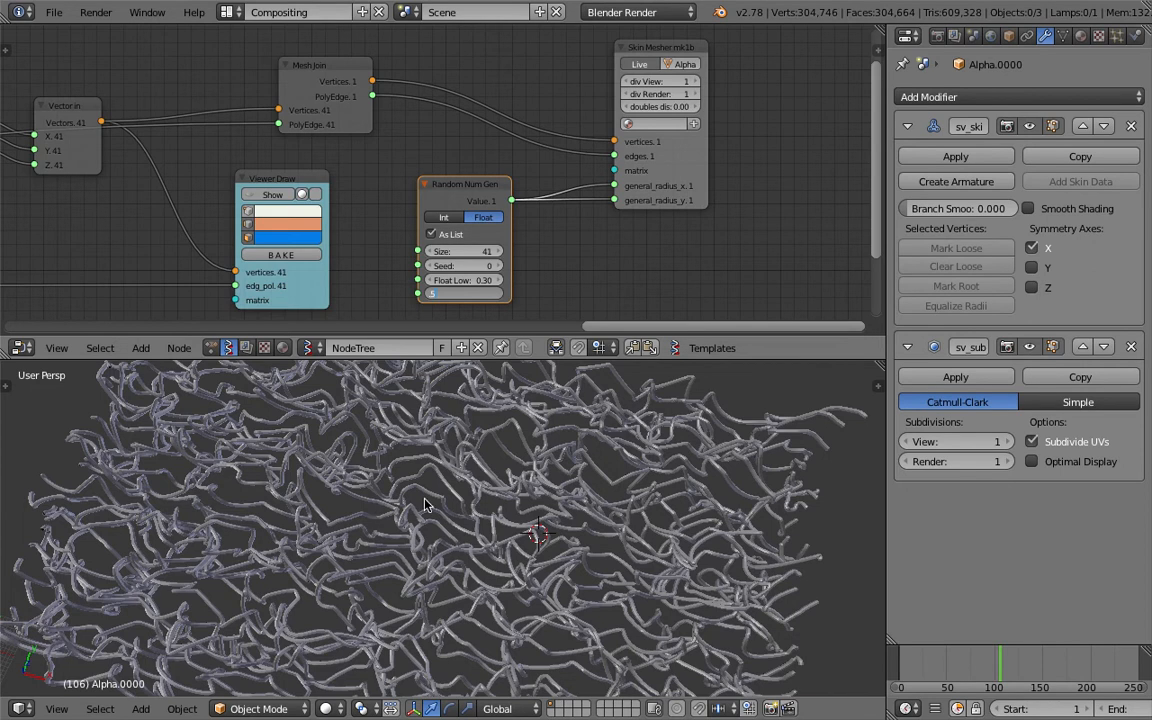
key(Return)
scroll(430, 502, up, 6)
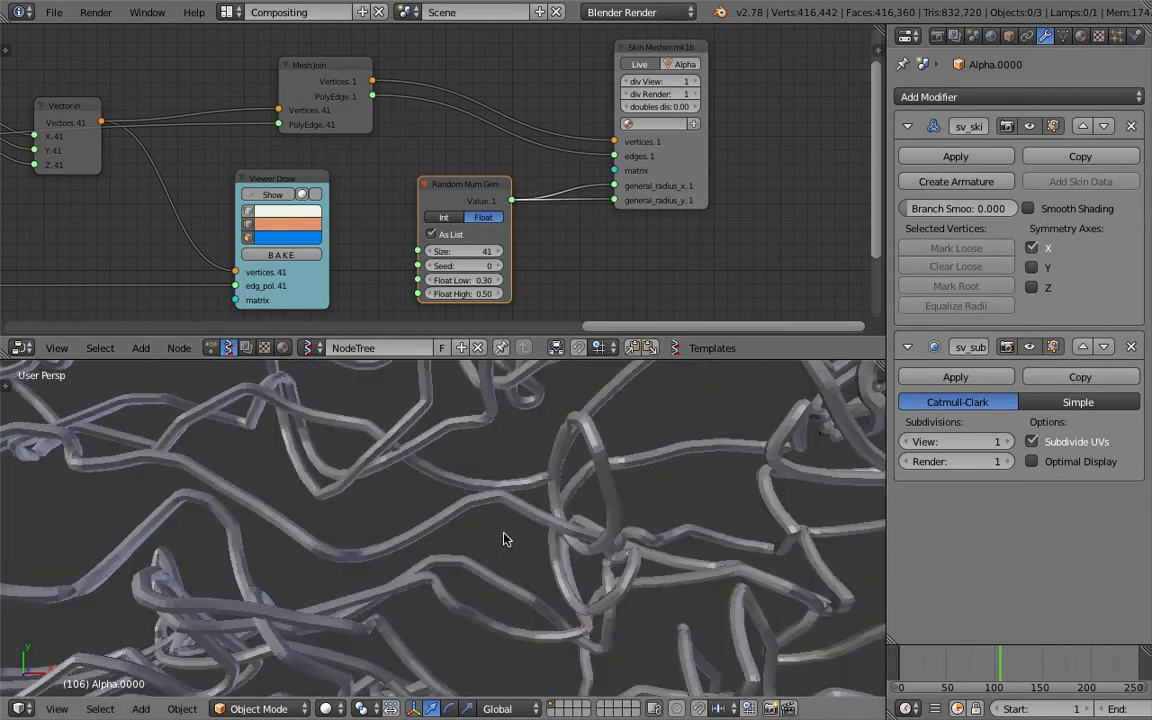
scroll(458, 537, down, 8)
scroll(510, 507, up, 4)
scroll(450, 477, up, 3)
middle_drag(462, 480, 437, 468)
middle_drag(355, 255, 577, 271)
- Save the blend file over the existing version
key(ctrl+s)
click(535, 272)
scroll(455, 154, up, 1)
middle_drag(455, 154, 790, 125)
middle_drag(125, 240, 512, 177)
middle_drag(191, 239, 584, 177)
middle_drag(218, 221, 627, 211)
middle_drag(338, 240, 470, 252)
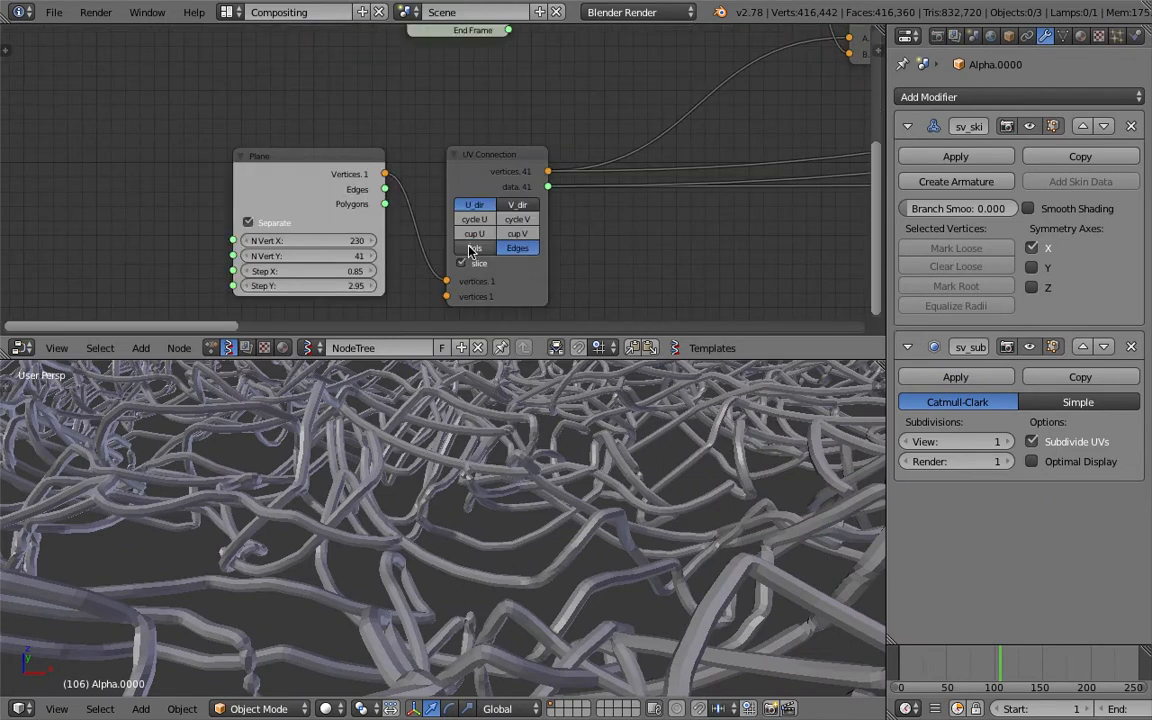
- Set the Plane's N Vert Y to 20
click(327, 258)
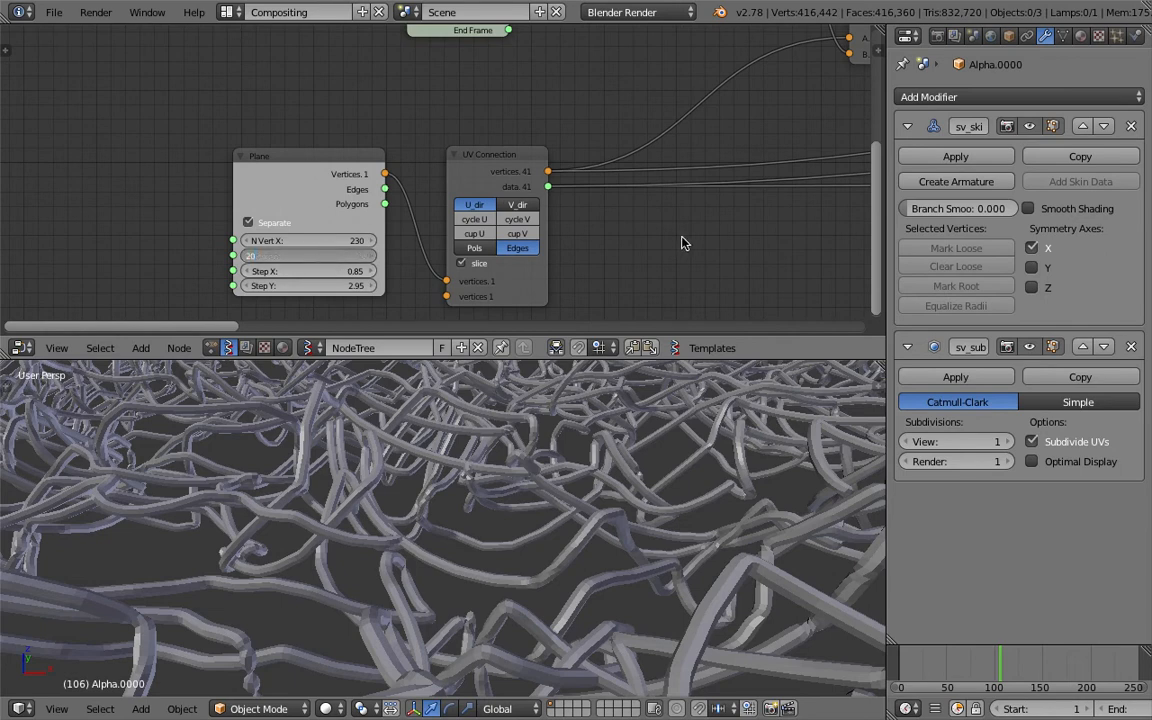
text(20)
key(Return)
scroll(640, 220, down, 3)
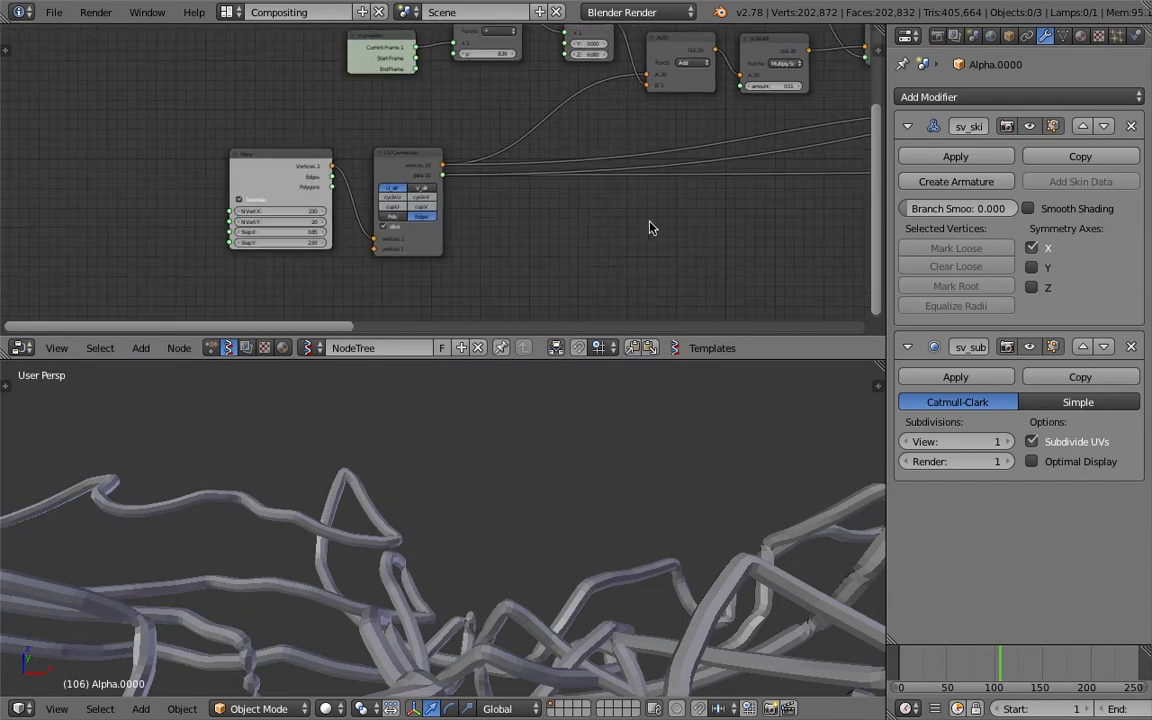
- Reduce the Random Num Gen Size to 20
middle_drag(730, 182, 226, 223)
middle_drag(618, 200, 88, 205)
middle_drag(322, 186, 185, 206)
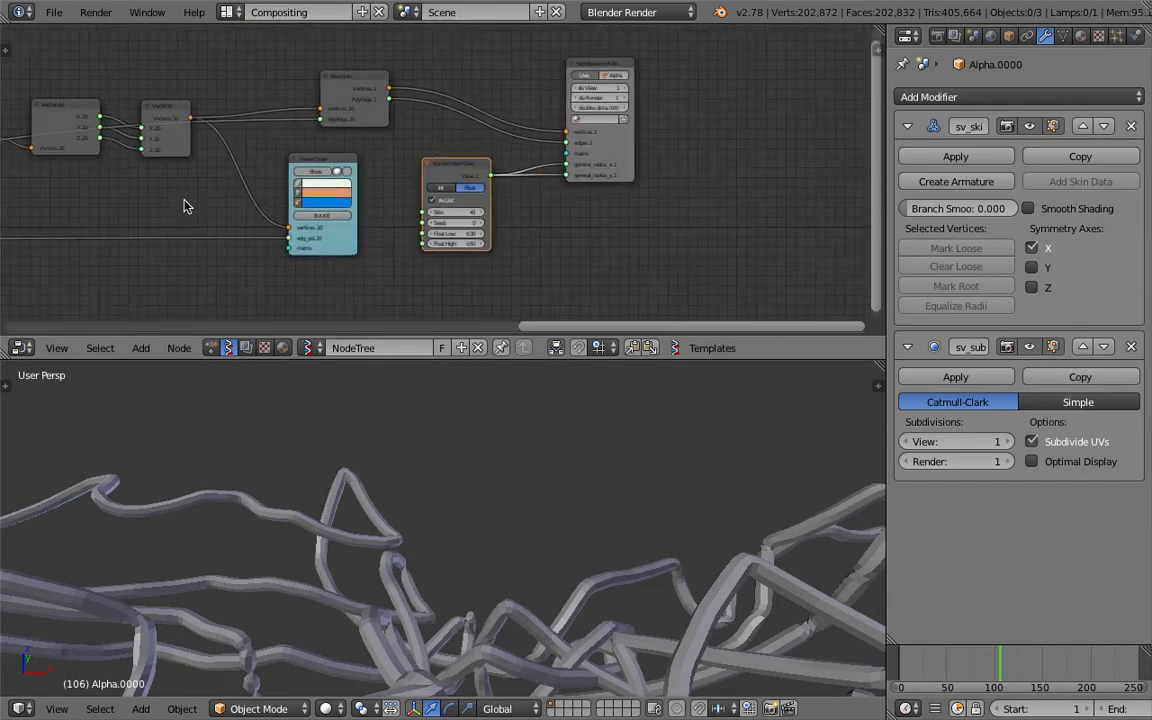
scroll(437, 200, up, 3)
middle_drag(581, 150, 571, 175)
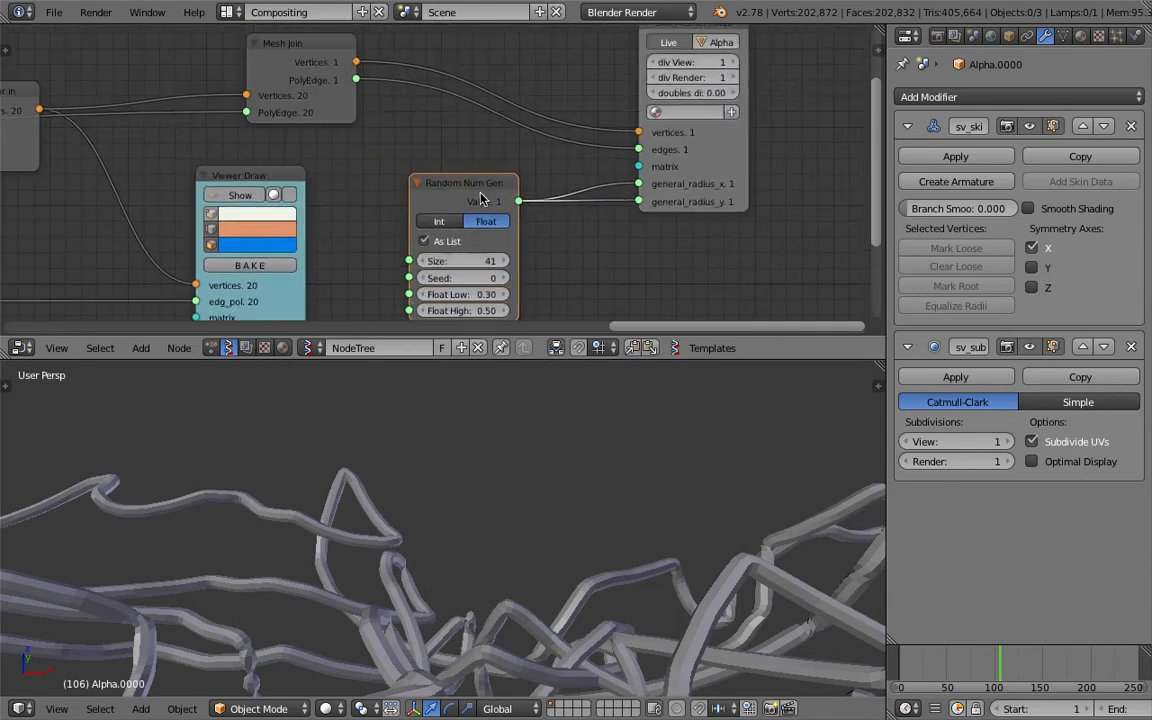
middle_drag(294, 257, 412, 186)
scroll(408, 186, up, 2)
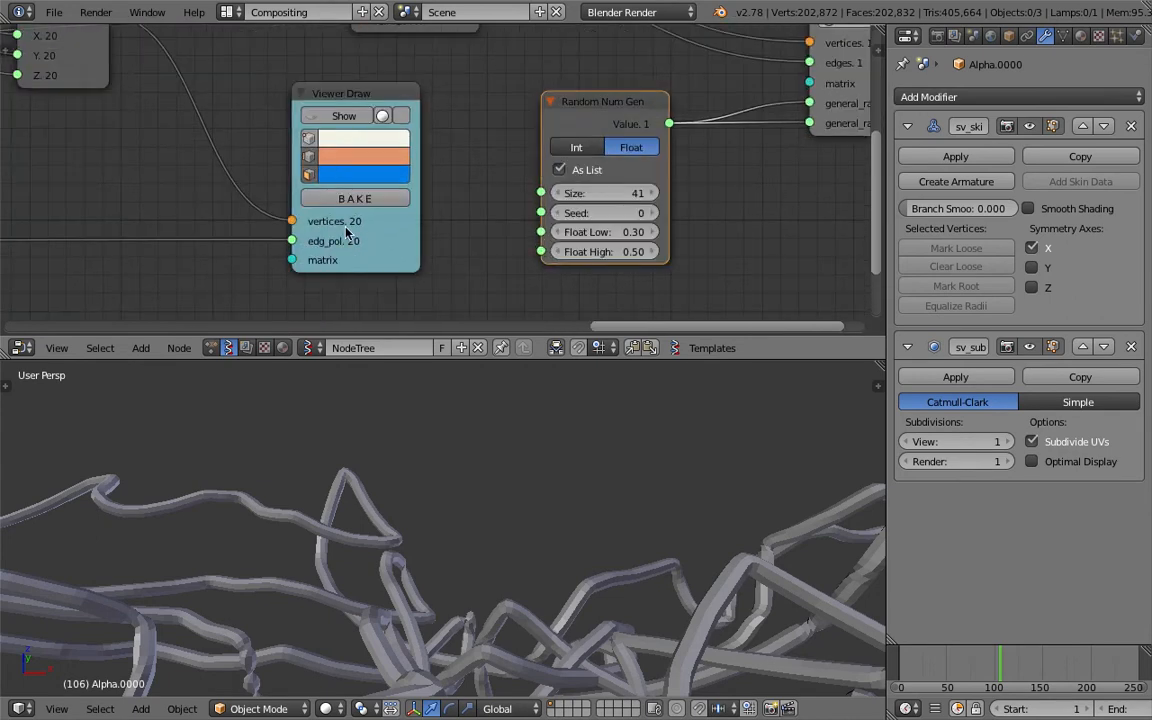
scroll(437, 134, down, 3)
scroll(414, 149, up, 2)
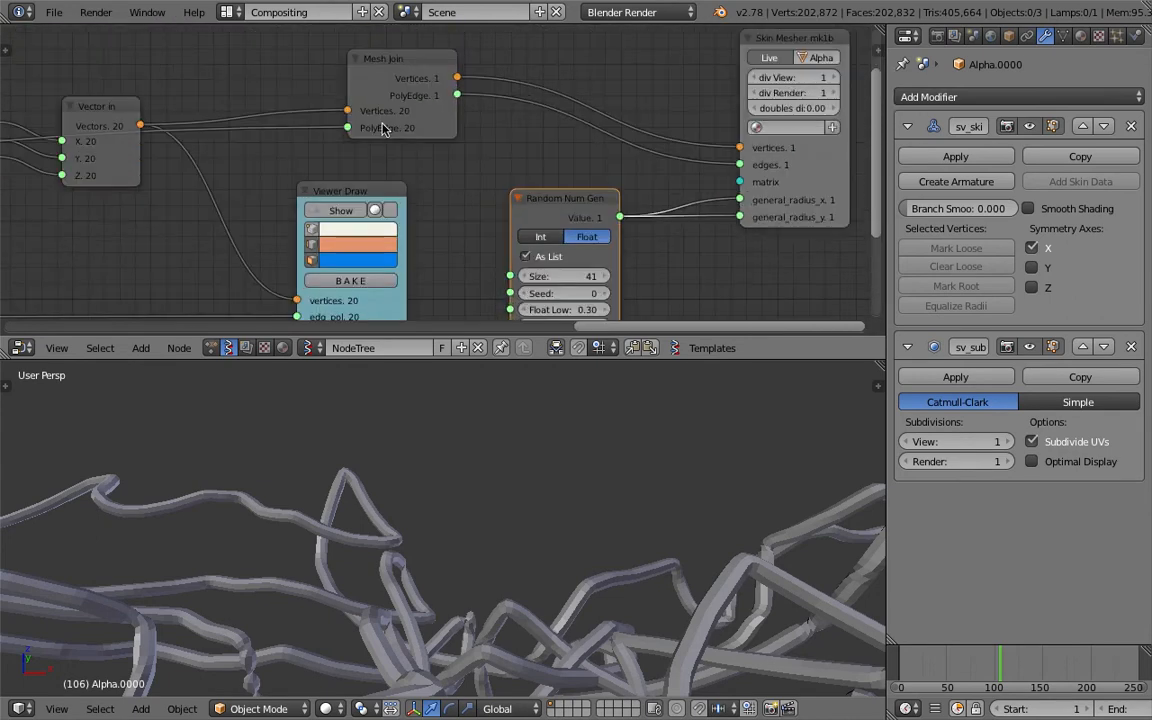
middle_drag(520, 180, 549, 141)
click(572, 239)
text(20)
key(Return)
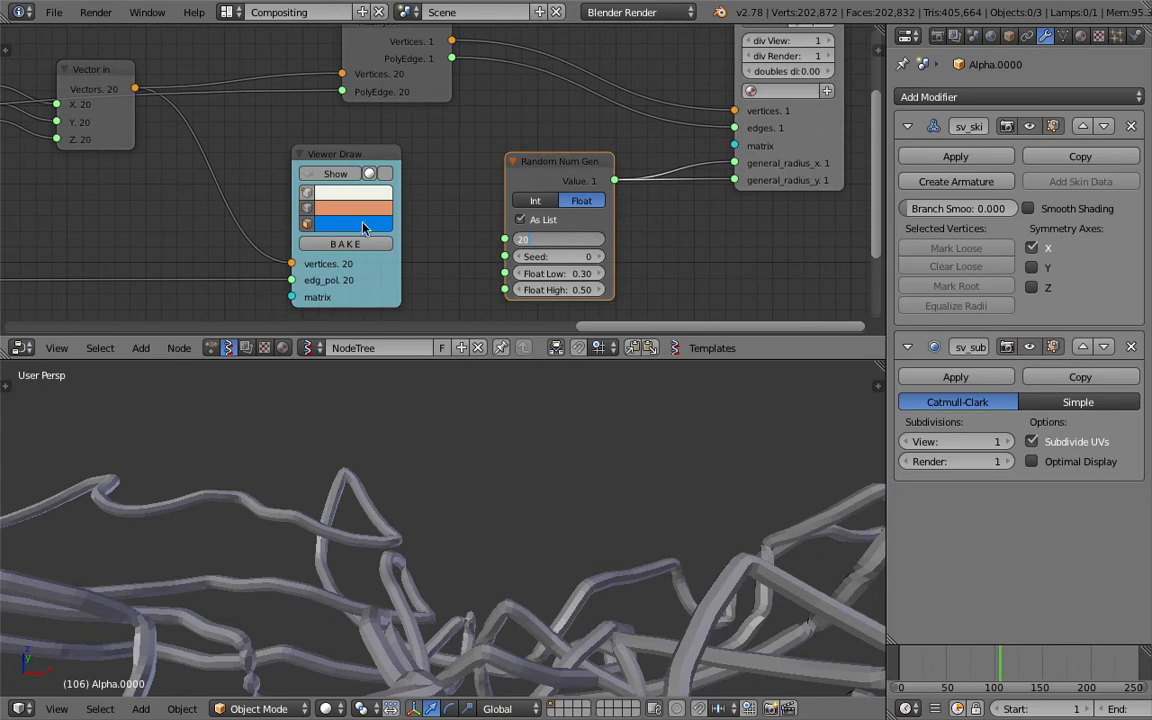
- Set the Plane's N Vert X to 100
scroll(267, 247, down, 2)
middle_drag(267, 247, 769, 172)
middle_drag(316, 195, 558, 238)
scroll(558, 238, up, 2)
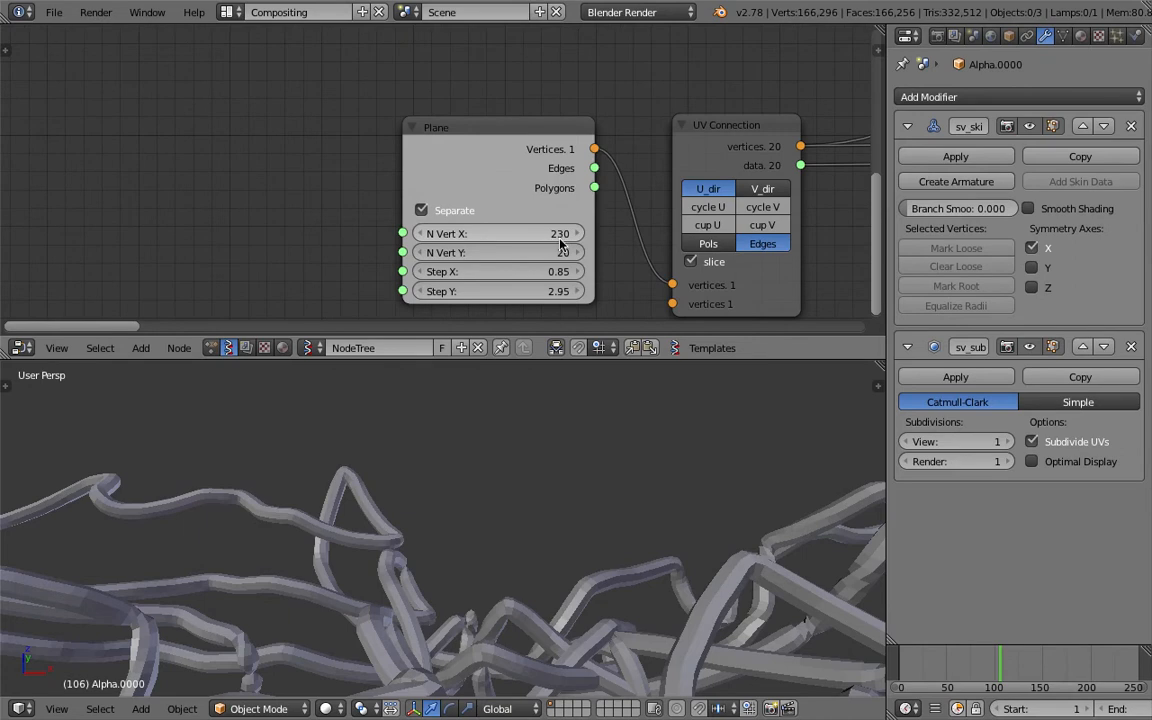
click(543, 234)
text(100)
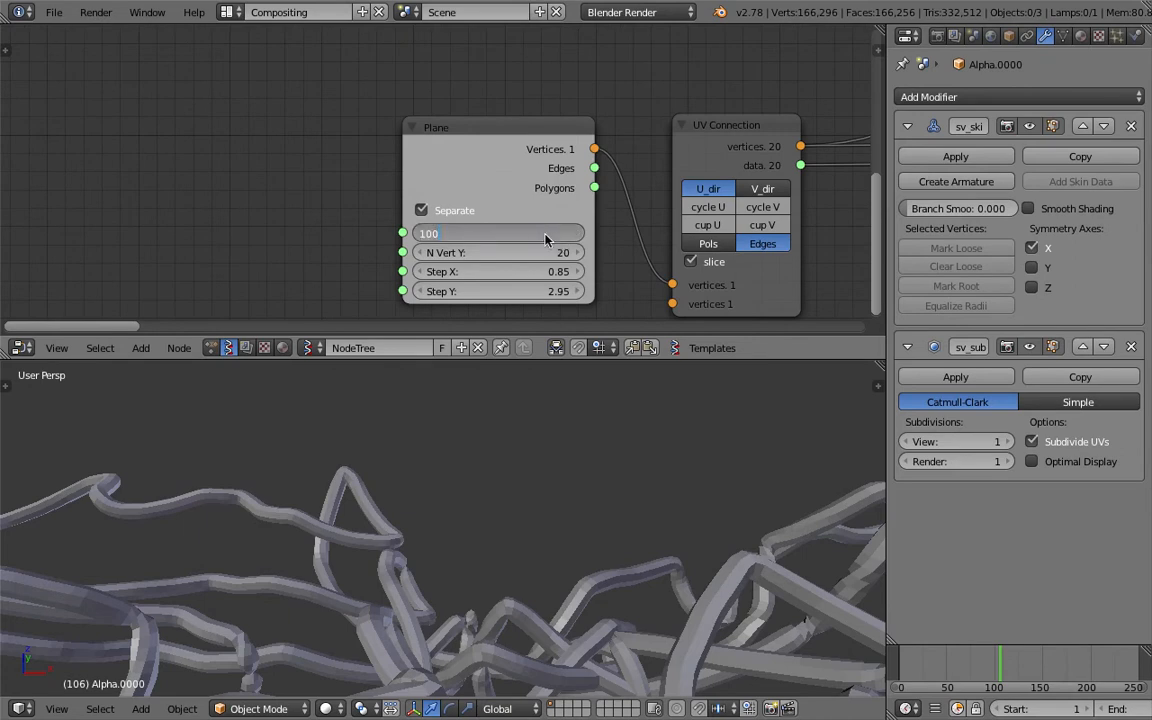
key(Return)
- Save the file over the previous version and frame the smaller tube patch
key(ctrl+s)
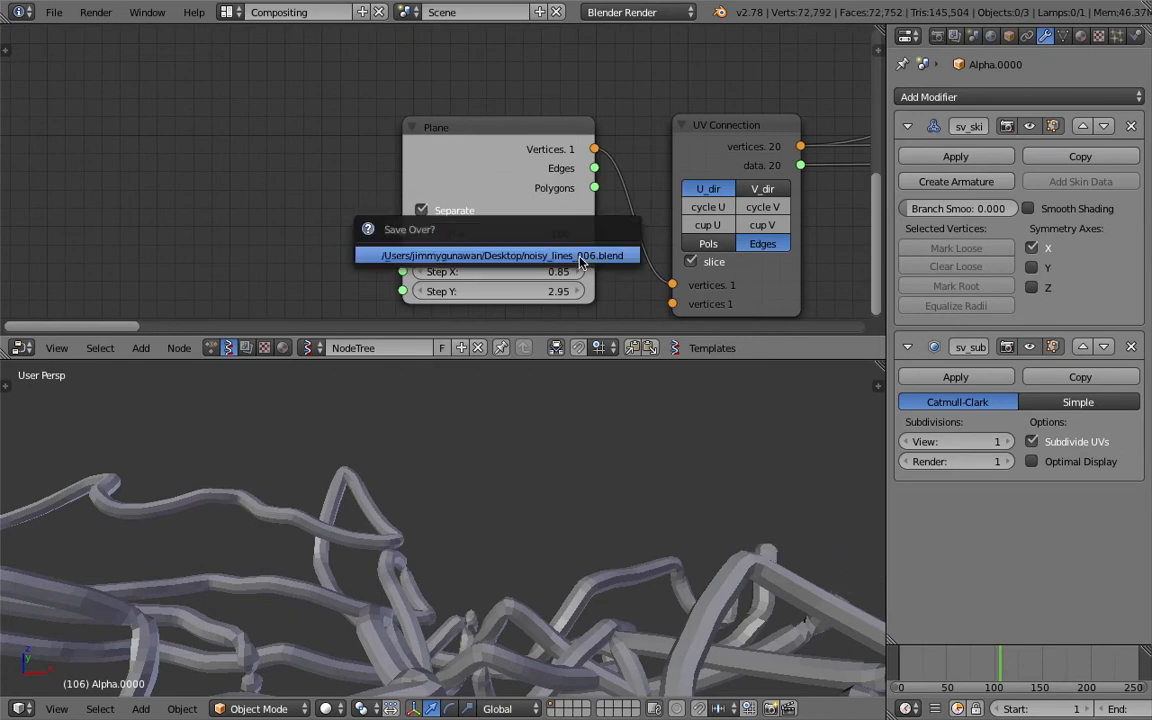
click(589, 257)
scroll(588, 506, down, 10)
click(586, 506)
shift+middle_drag(589, 511, 626, 545)
middle_drag(840, 180, 165, 234)
scroll(419, 230, down, 2)
scroll(419, 230, down, 4)
middle_drag(508, 206, 332, 265)
drag(886, 157, 1086, 159)
middle_drag(712, 172, 505, 182)
- Duplicate the Vector Noise MK2 node and switch the copy to Scalar mode
click(468, 133)
key(shift+d)
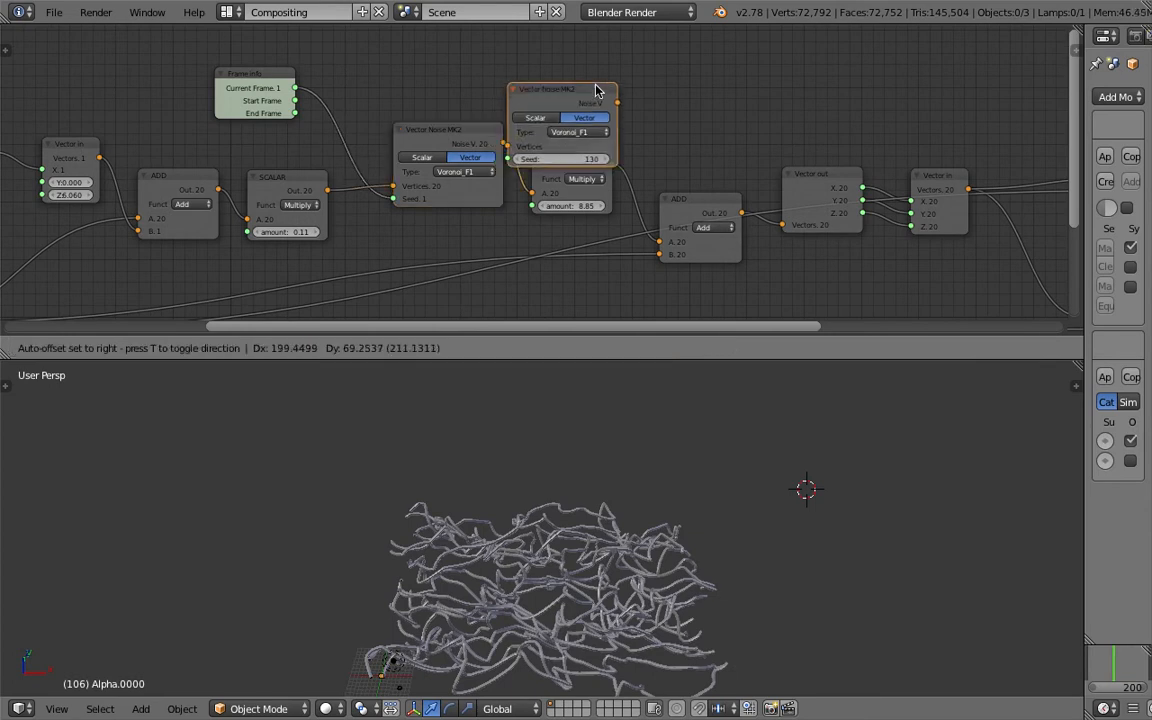
click(676, 90)
click(676, 90)
middle_drag(676, 90, 434, 117)
scroll(434, 117, up, 4)
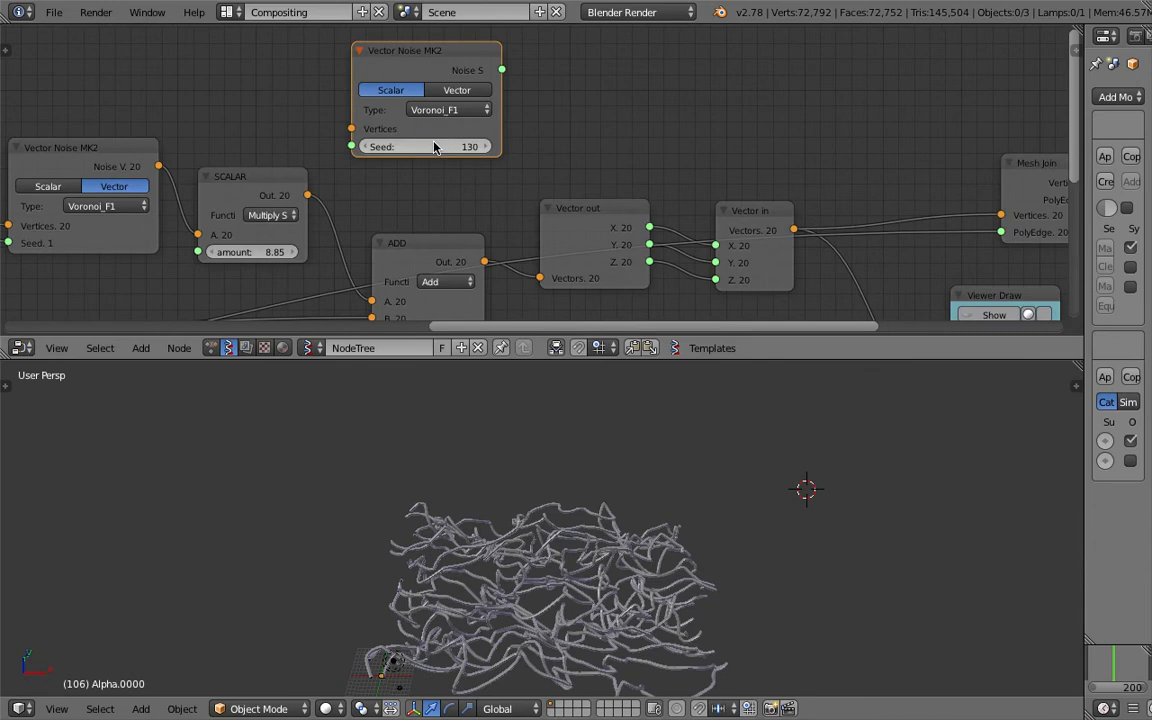
middle_drag(348, 135, 754, 148)
scroll(524, 178, down, 1)
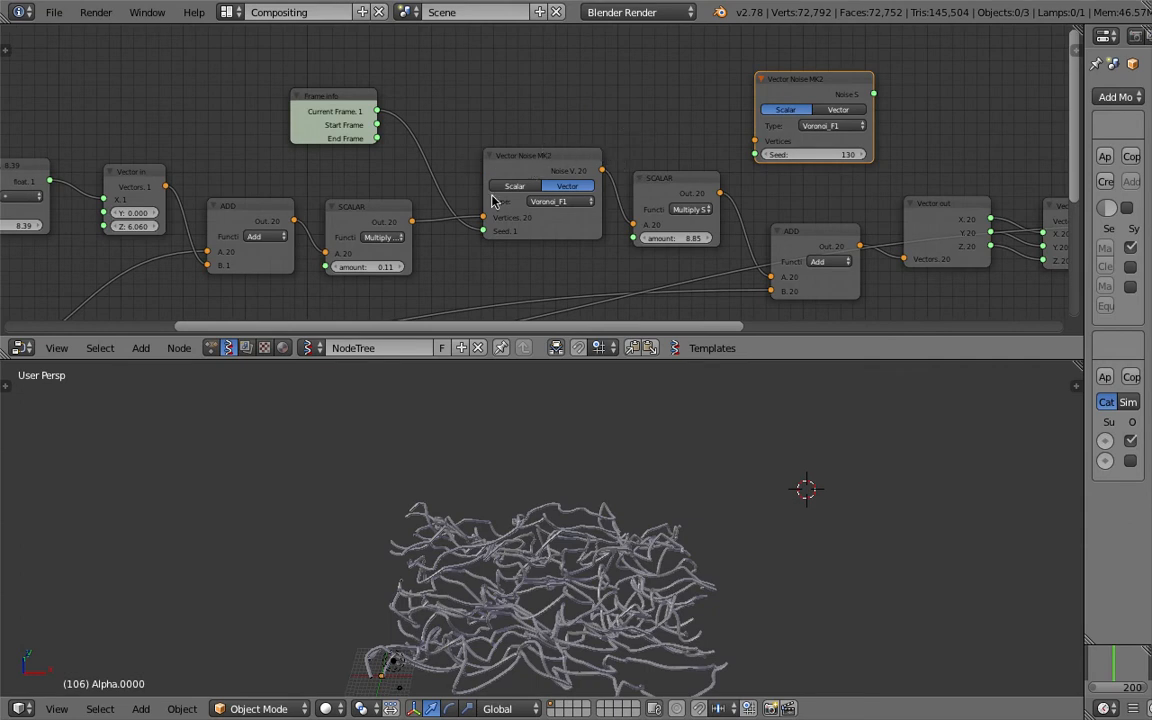
middle_drag(297, 205, 302, 176)
scroll(305, 210, down, 3)
- Feed the vertices into the noise copy and link its output to Skin Mesher's x radius
drag(124, 275, 760, 103)
middle_drag(637, 61, 201, 77)
middle_drag(421, 88, 192, 102)
middle_drag(315, 126, 268, 100)
scroll(268, 100, down, 1)
drag(180, 71, 626, 189)
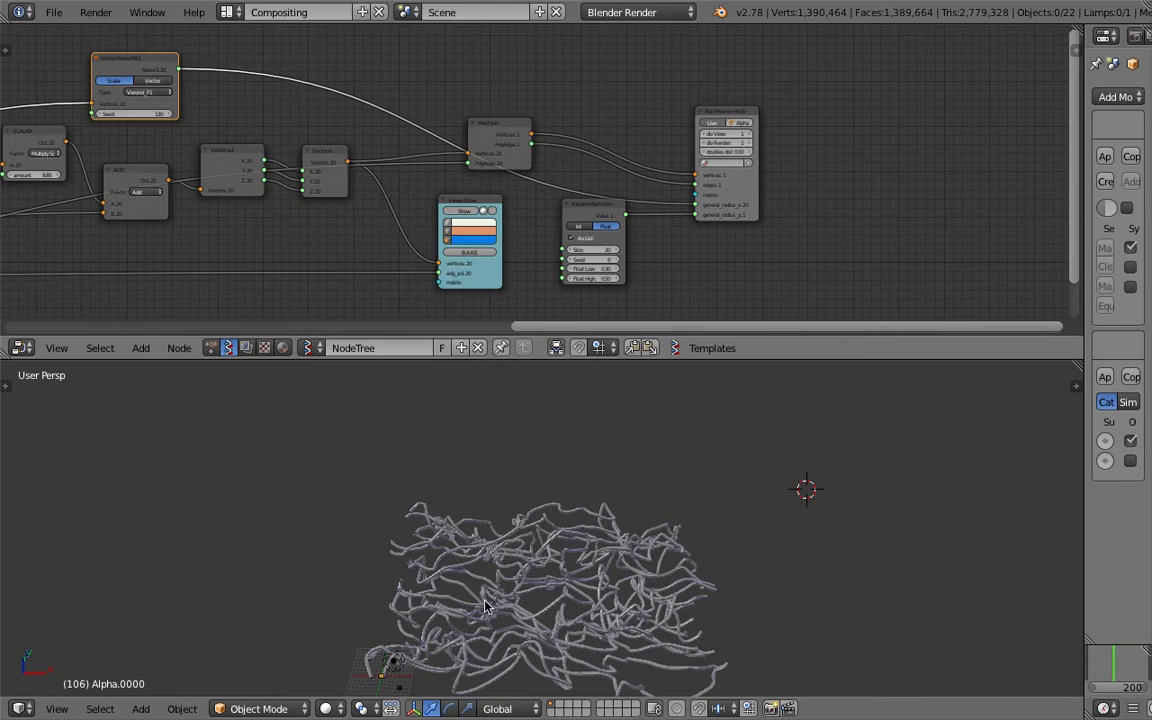
- Rewire the Skin Mesher radii so both read 0.25, then inspect the lighter tube mesh
mouse_move(477, 560)
middle_down()
mouse_move(495, 542)
mouse_move(499, 564)
middle_up()
drag(181, 69, 697, 214)
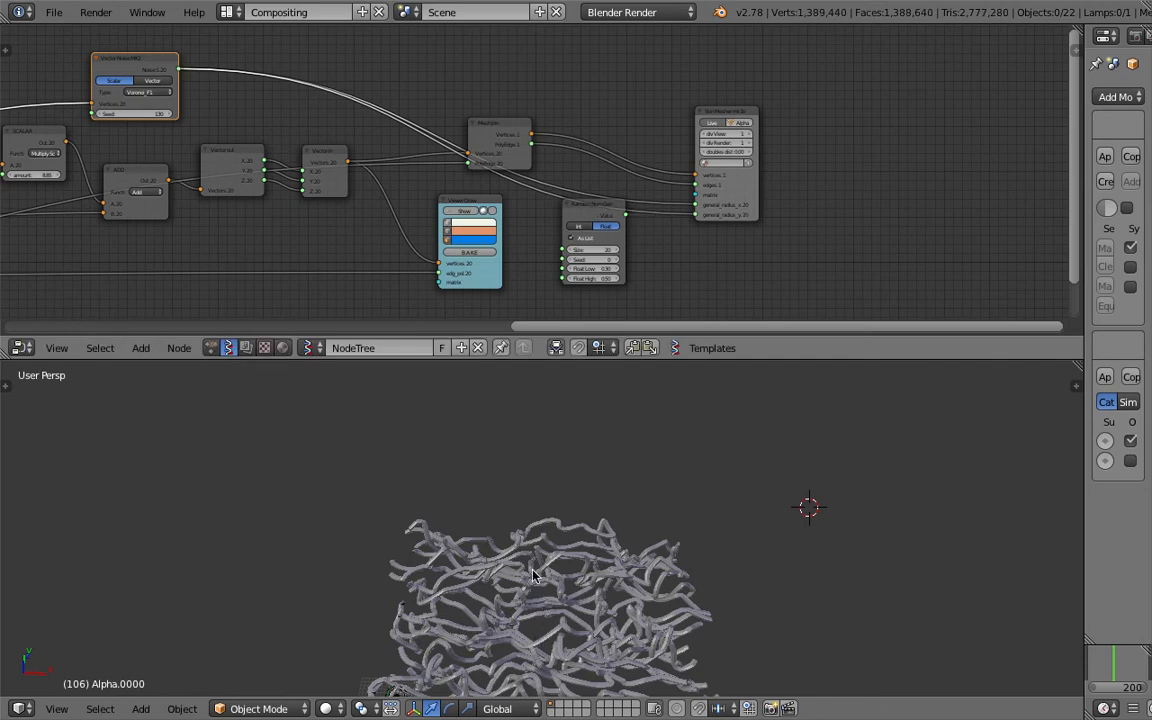
shift+middle_drag(548, 556, 544, 452)
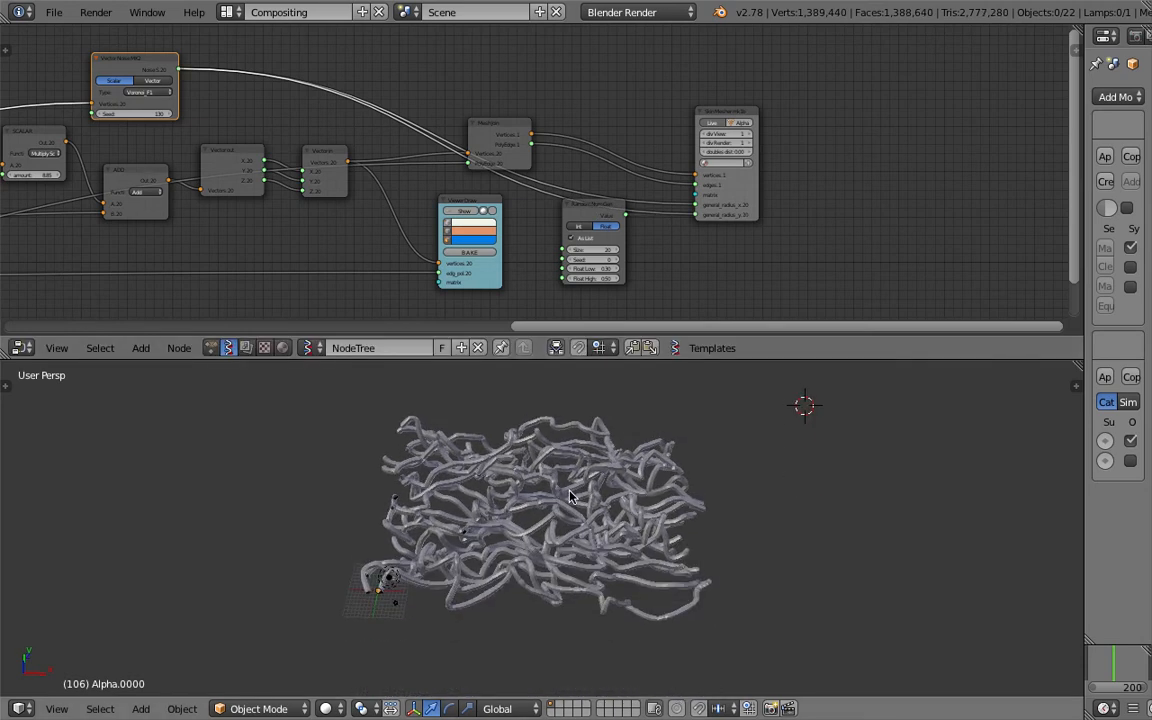
scroll(572, 559, up, 10)
scroll(586, 496, down, 3)
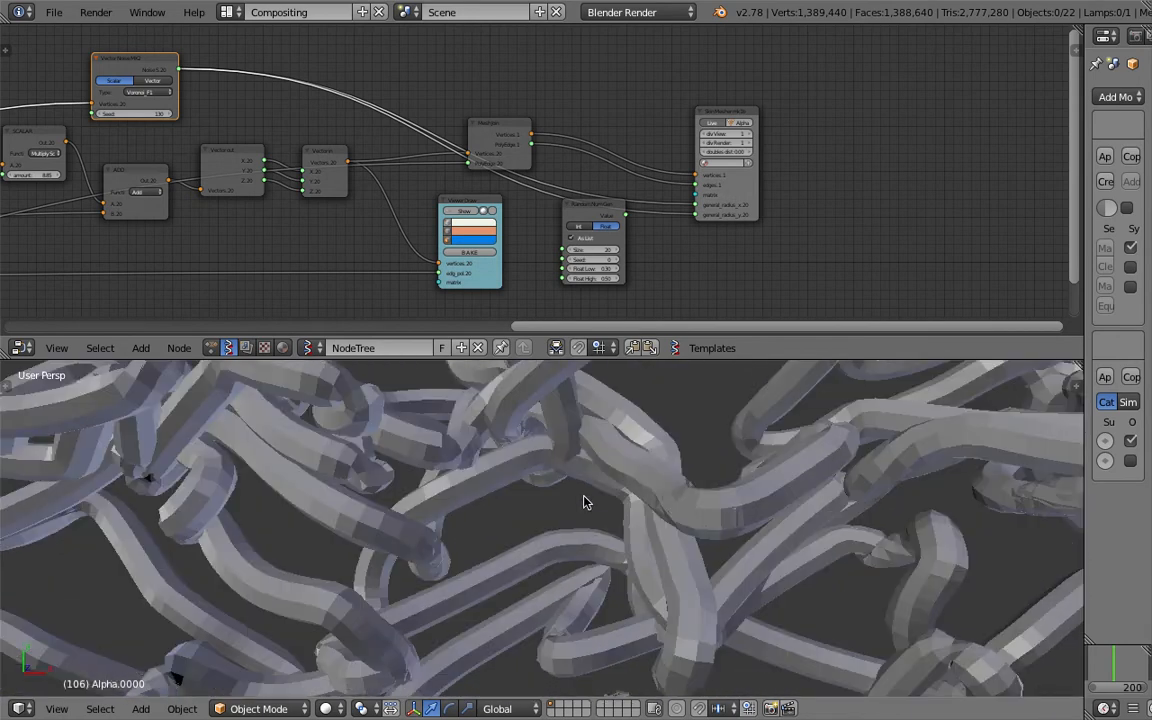
scroll(586, 499, down, 6)
scroll(532, 481, down, 3)
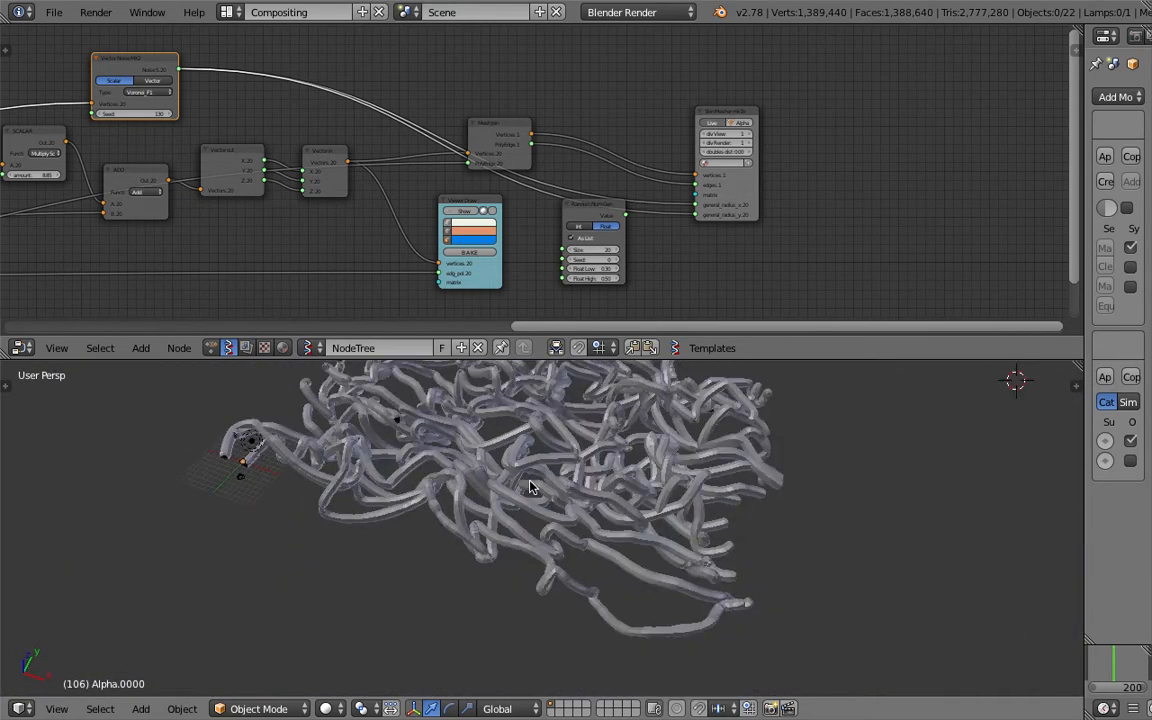
scroll(530, 478, up, 8)
scroll(521, 505, down, 5)
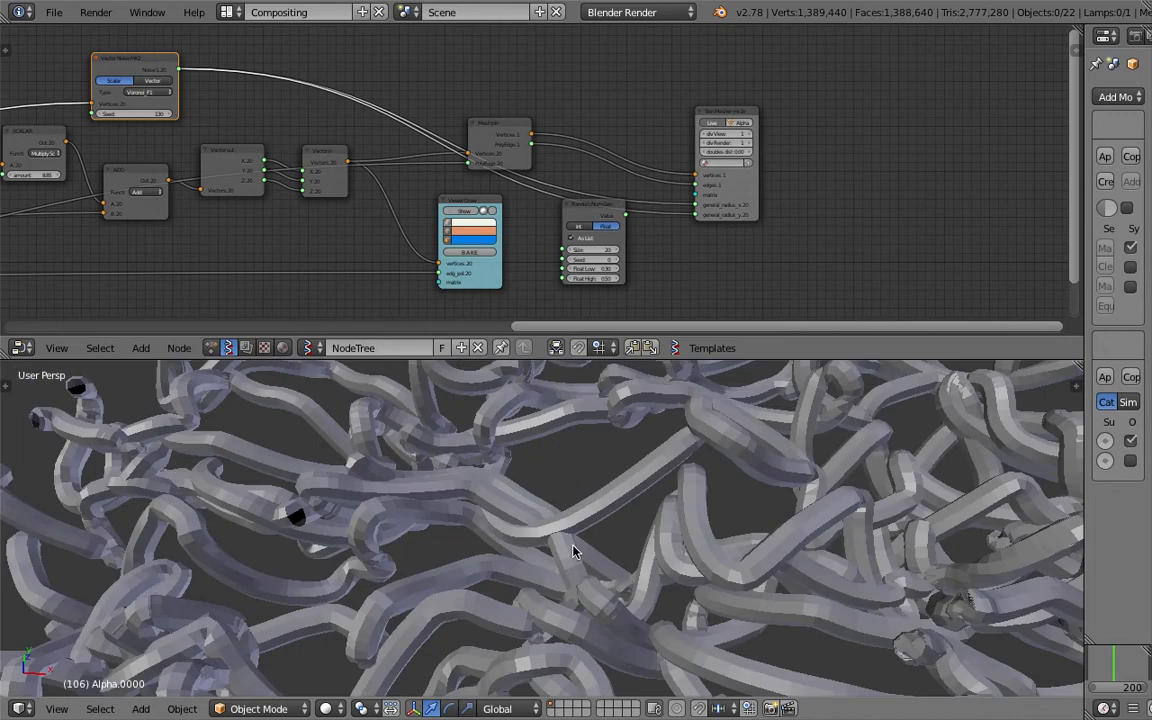
middle_drag(602, 432, 597, 500)
scroll(580, 168, up, 2)
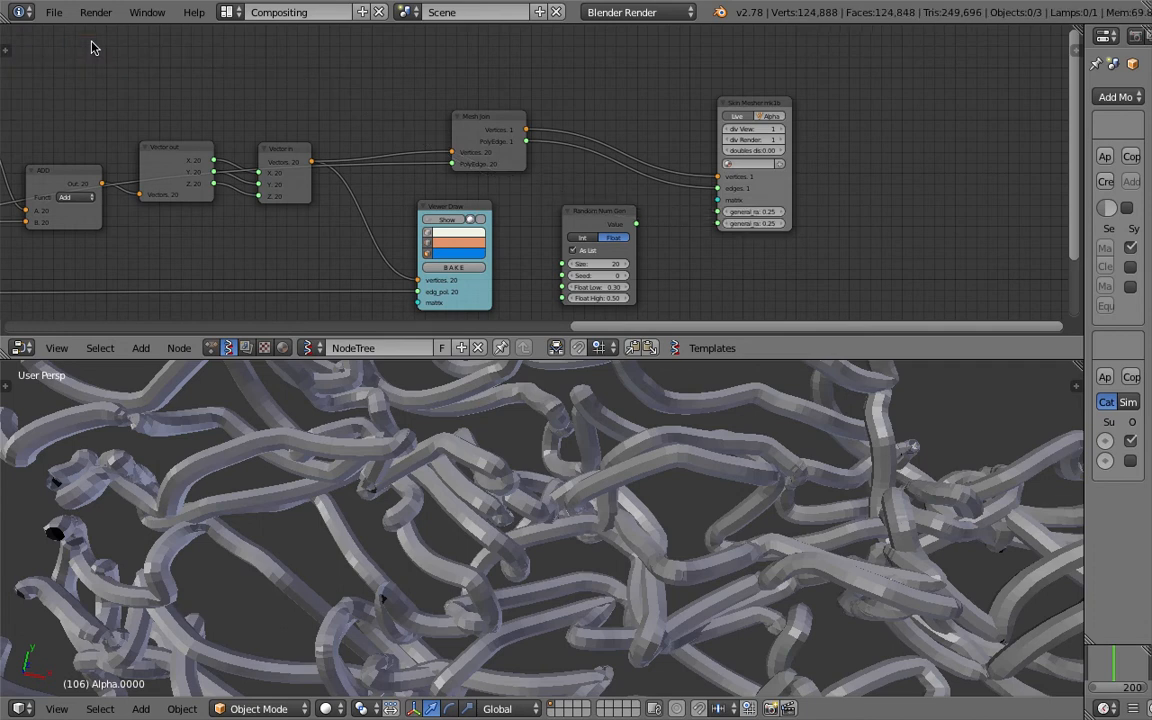
- Save the file over the existing version
key(x)
key(ctrl+s)
click(665, 487)
- Set the Skin Mesher's second general radius to 0.10 for thinner tubes
drag(777, 193, 832, 190)
scroll(792, 442, up, 4)
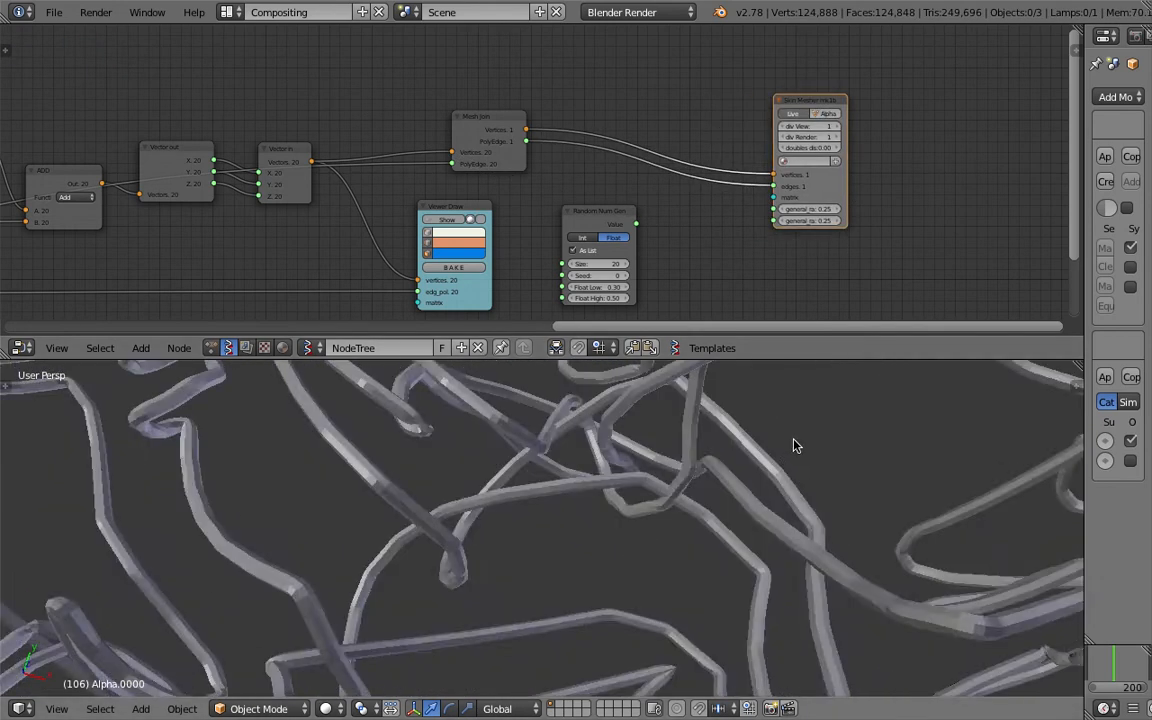
click(817, 221)
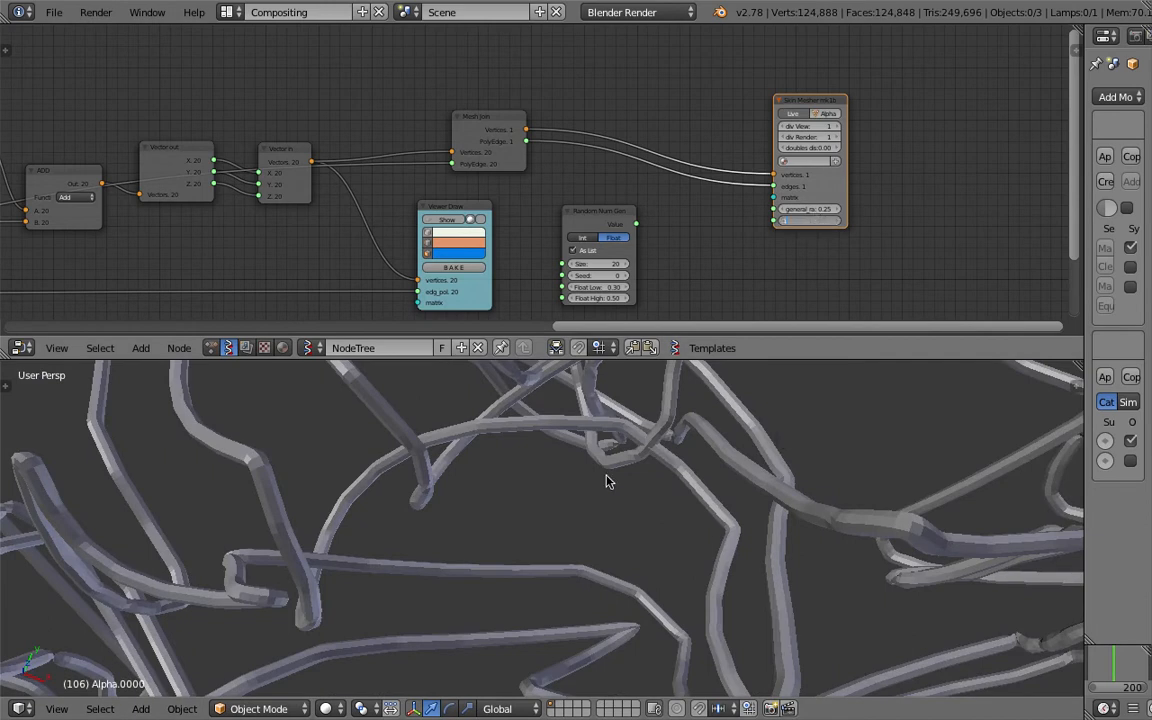
key(Return)
middle_drag(621, 483, 503, 463)
scroll(480, 455, down, 6)
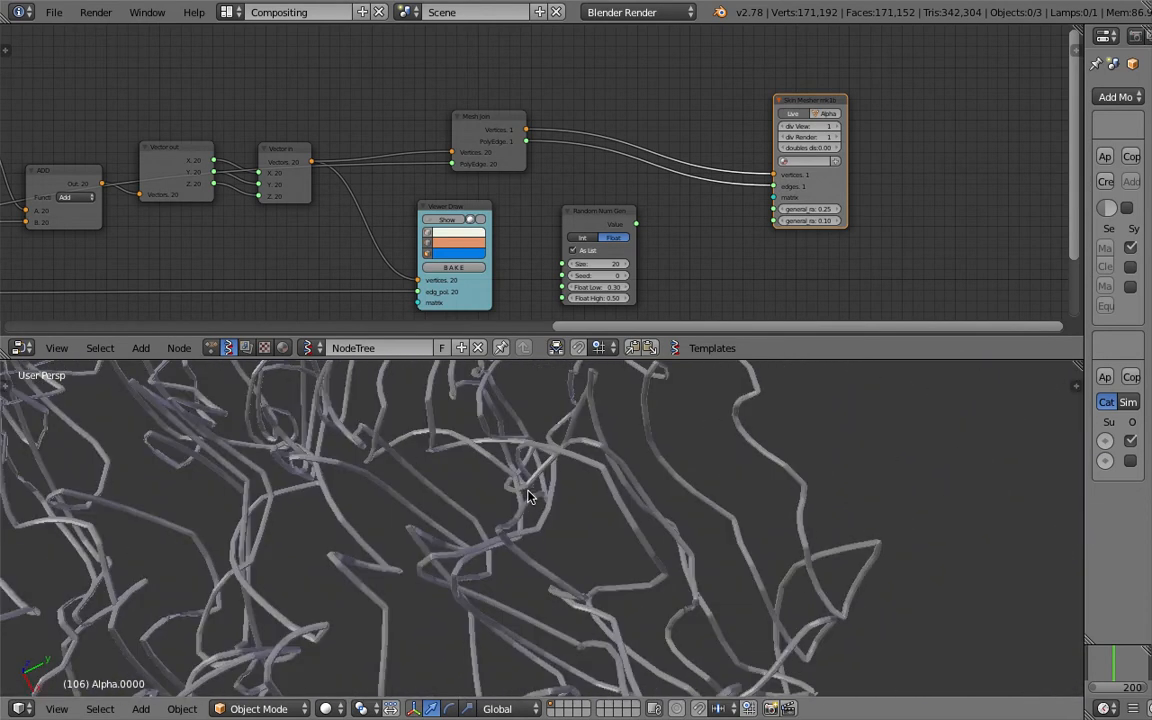
middle_drag(742, 204, 644, 211)
drag(701, 109, 755, 110)
middle_drag(579, 45, 570, 96)
- Search for and place a List Length node, linking Mesh Join Vertices into its Data input
key(shift+a)
click(570, 98)
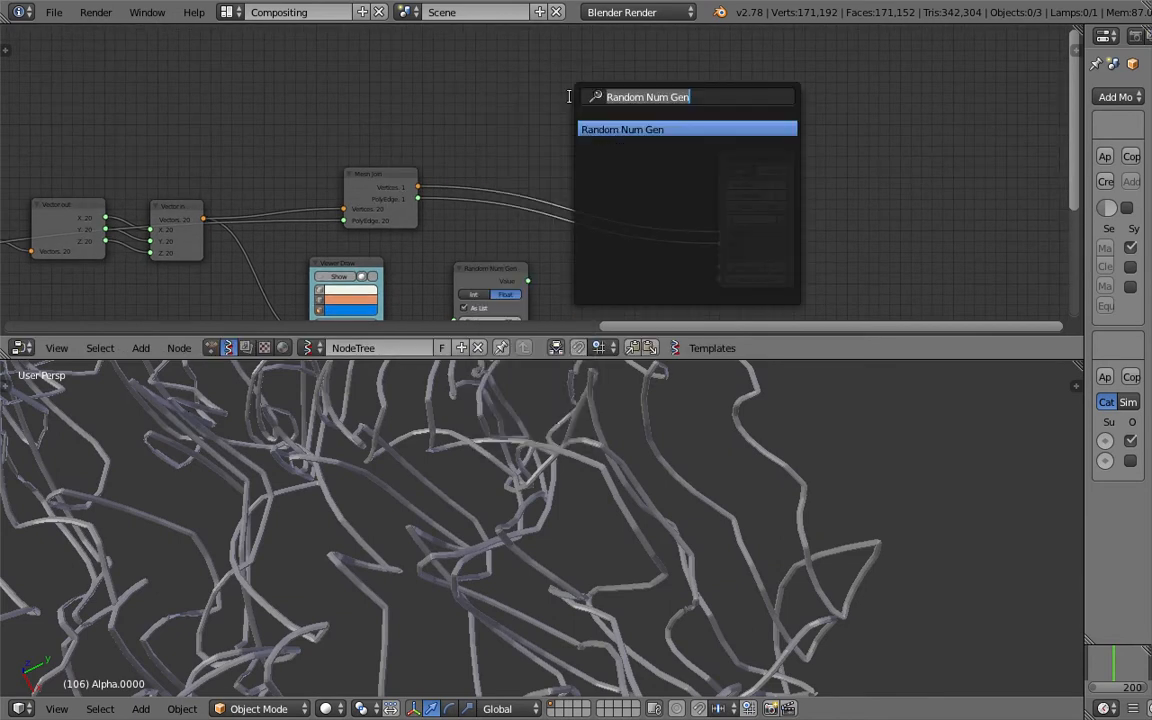
text(s)
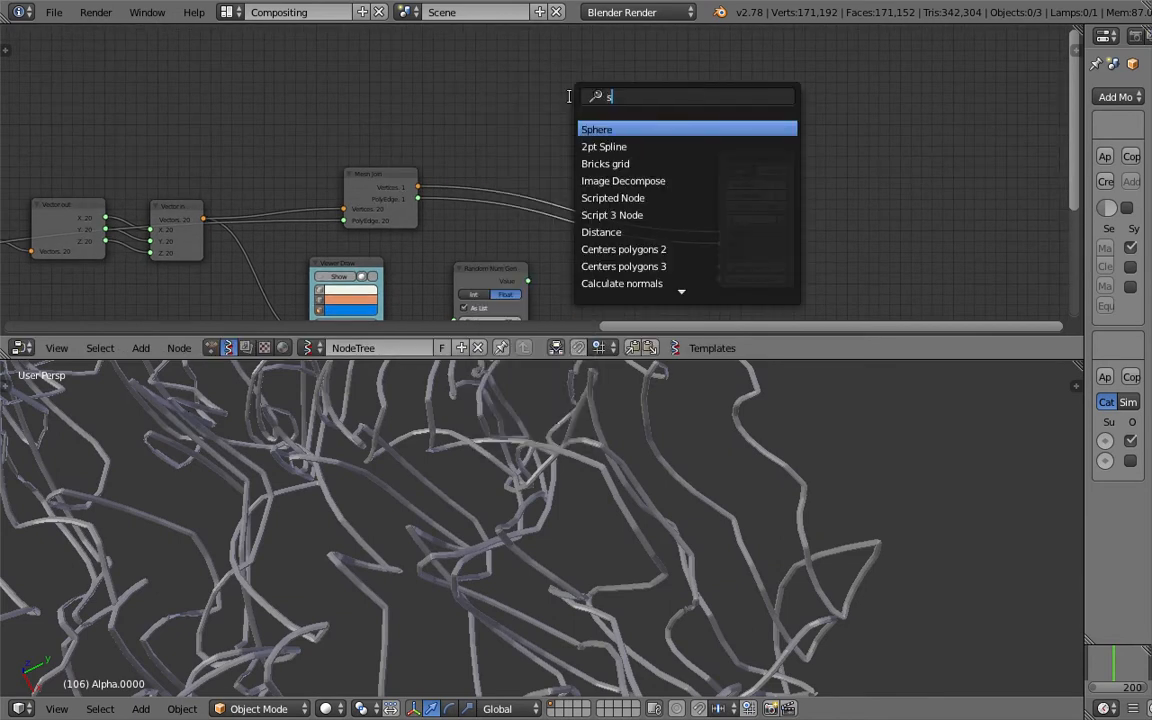
text(ext)
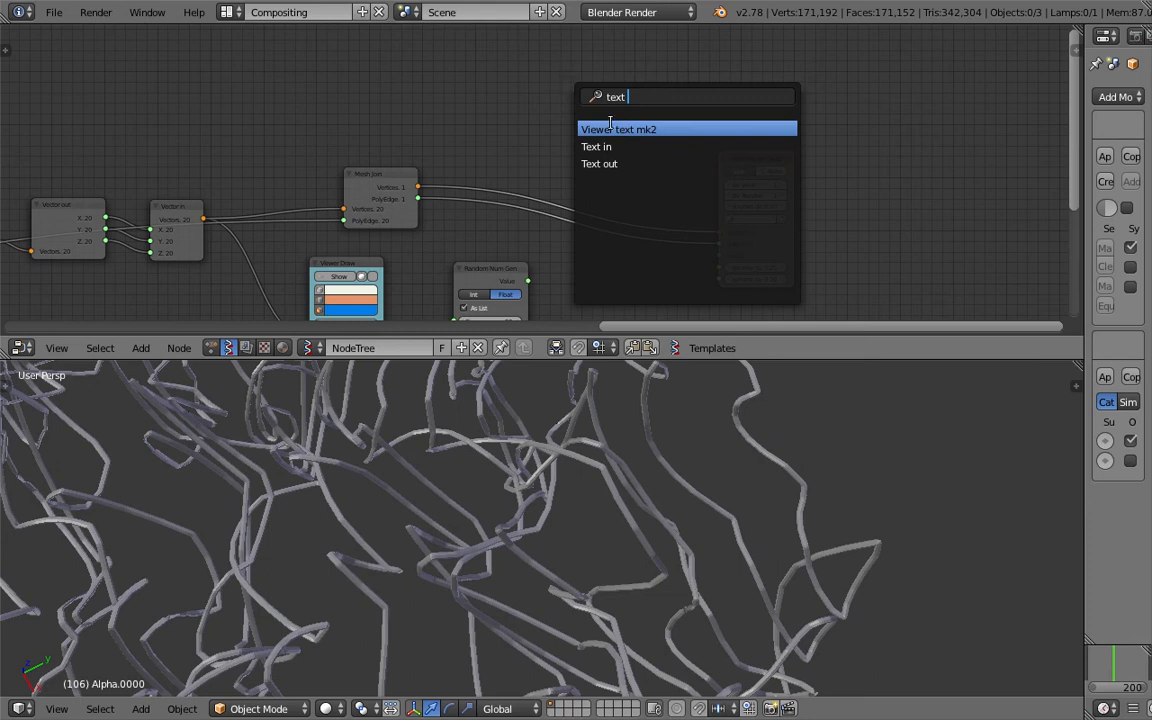
key(Return)
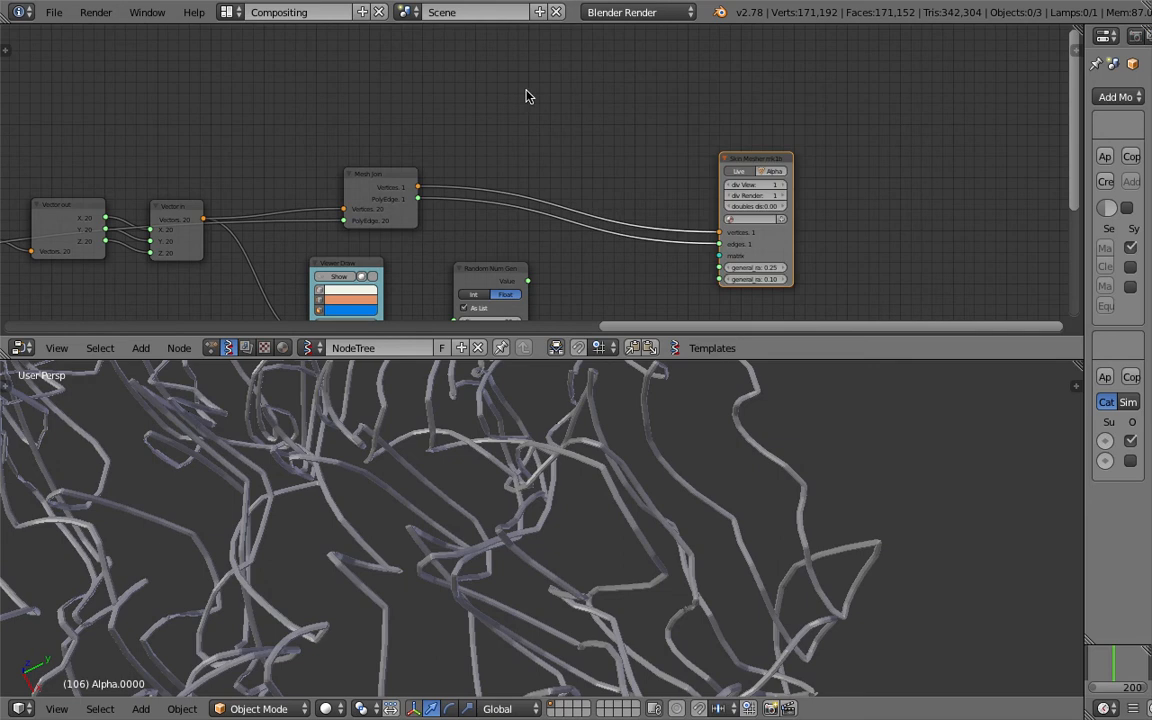
scroll(522, 92, down, 2)
key(shift+a)
click(551, 100)
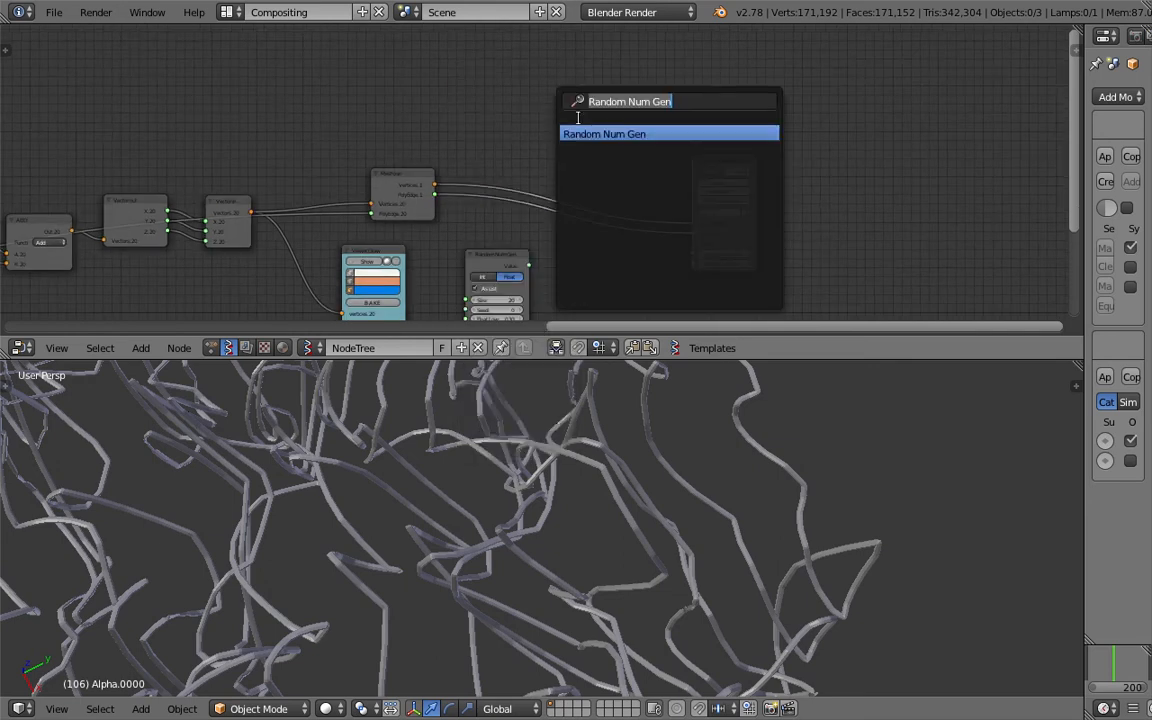
text(text v)
key(ctrl+a)
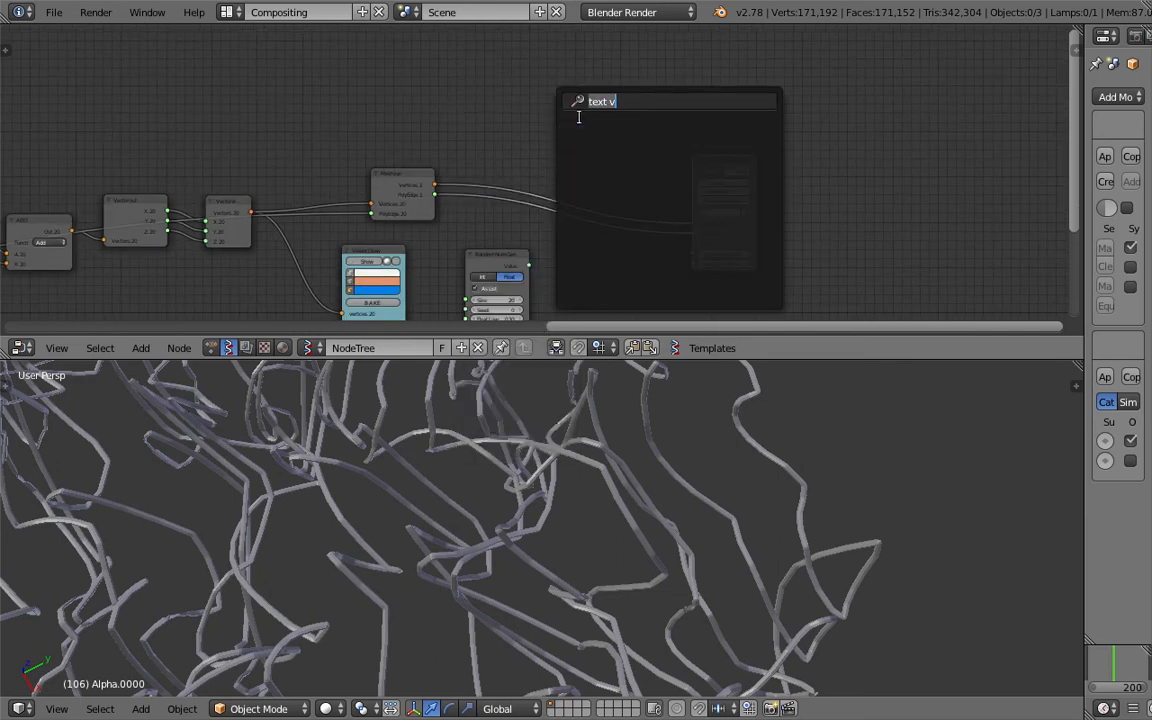
text(list l)
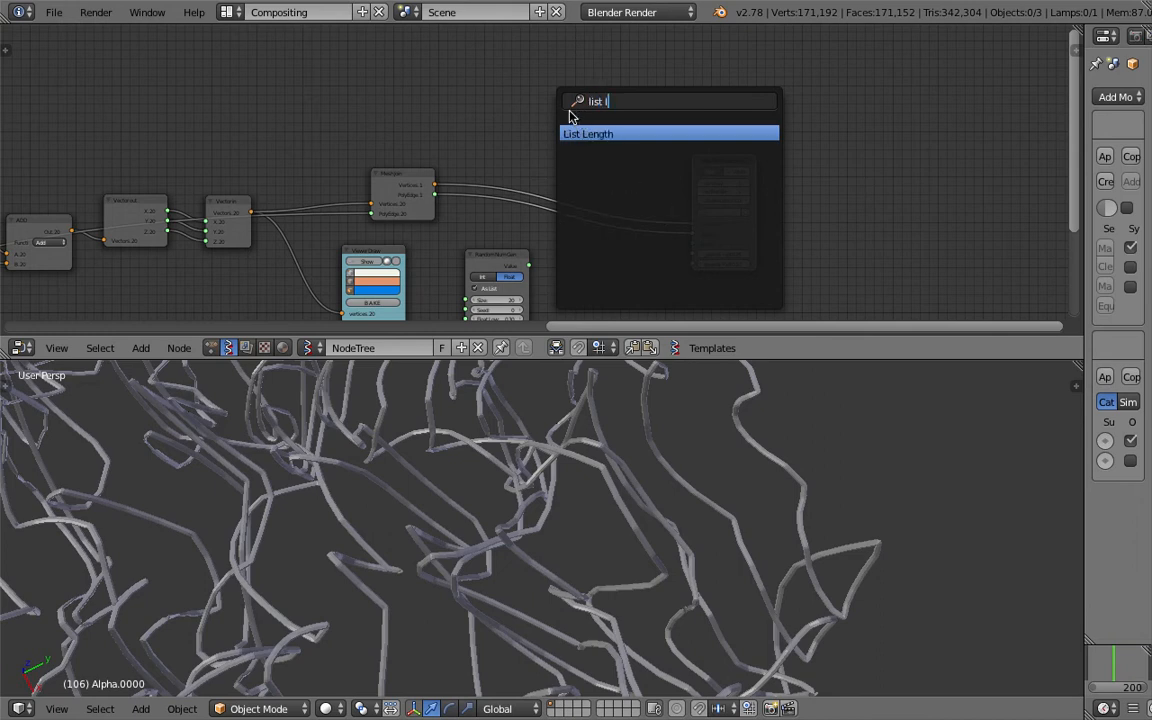
key(Return)
click(539, 89)
scroll(527, 98, up, 2)
drag(420, 189, 550, 122)
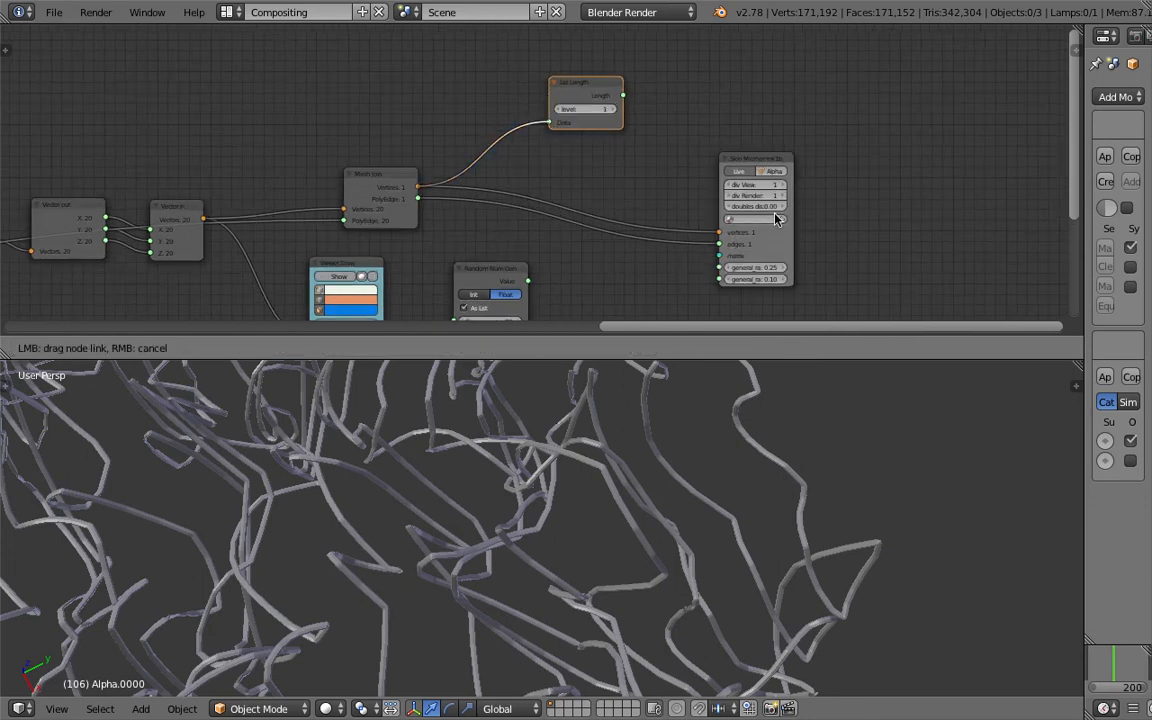
- Add a Stethoscope fed by List Length's Length to display 2000, then save
scroll(694, 110, up, 1)
key(shift+a)
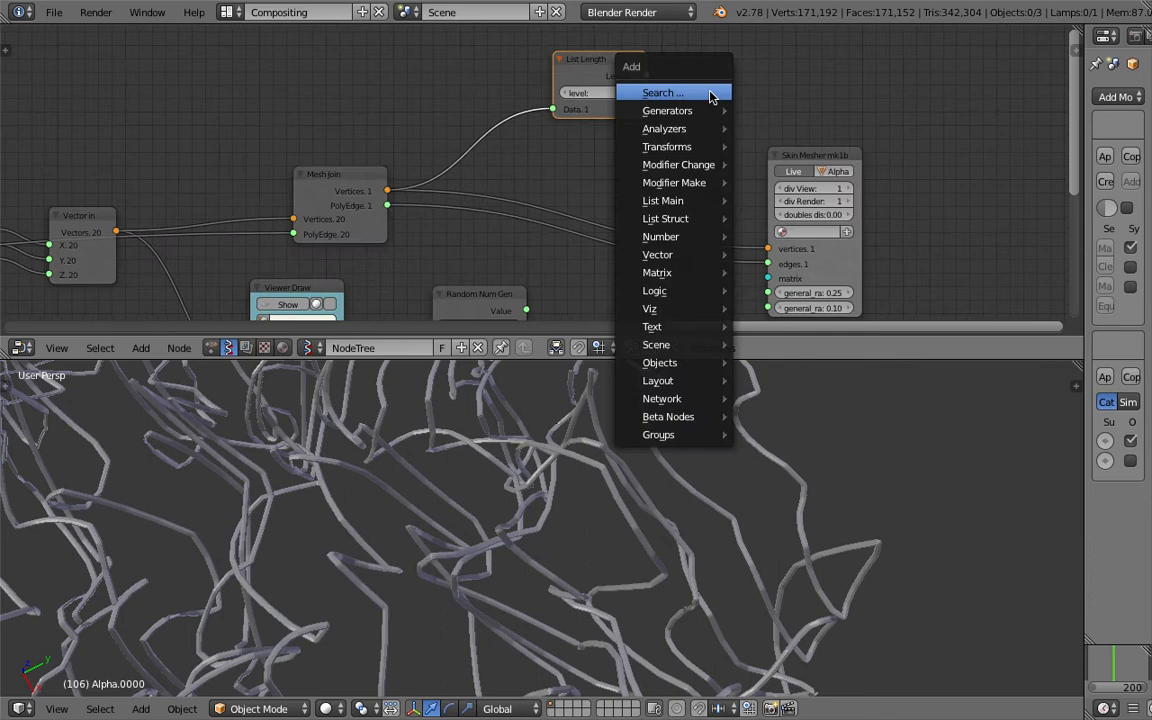
click(712, 93)
text(ste)
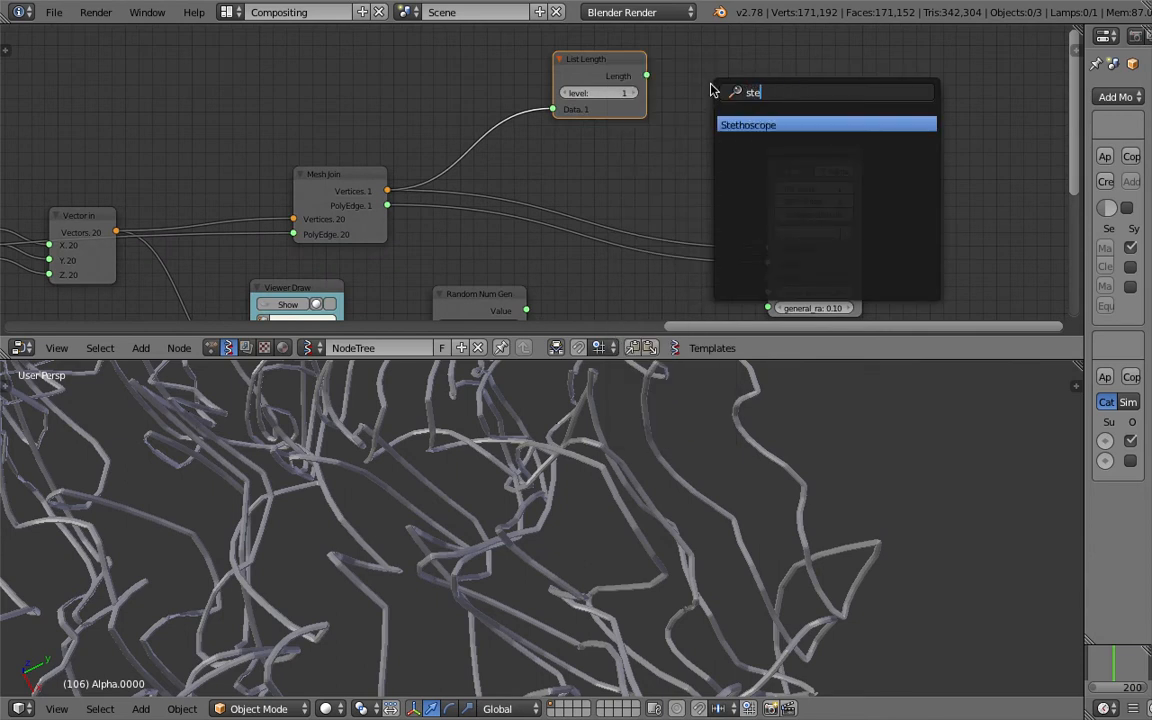
key(Return)
click(712, 95)
drag(646, 75, 703, 112)
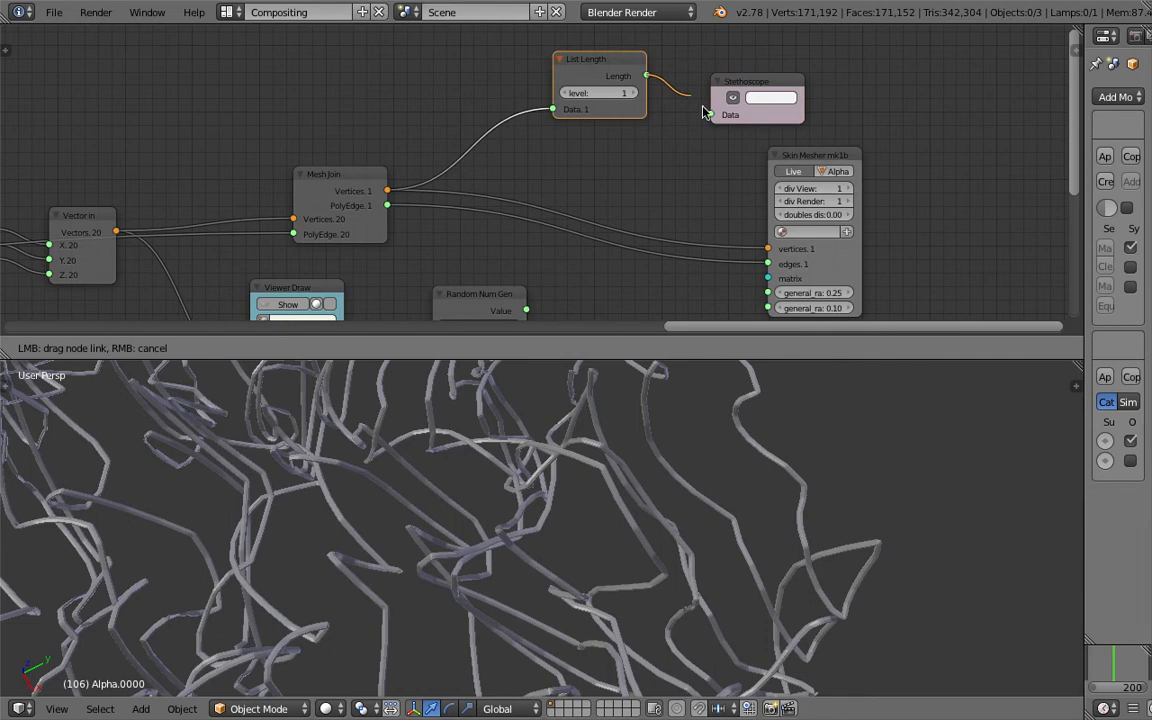
drag(650, 83, 650, 83)
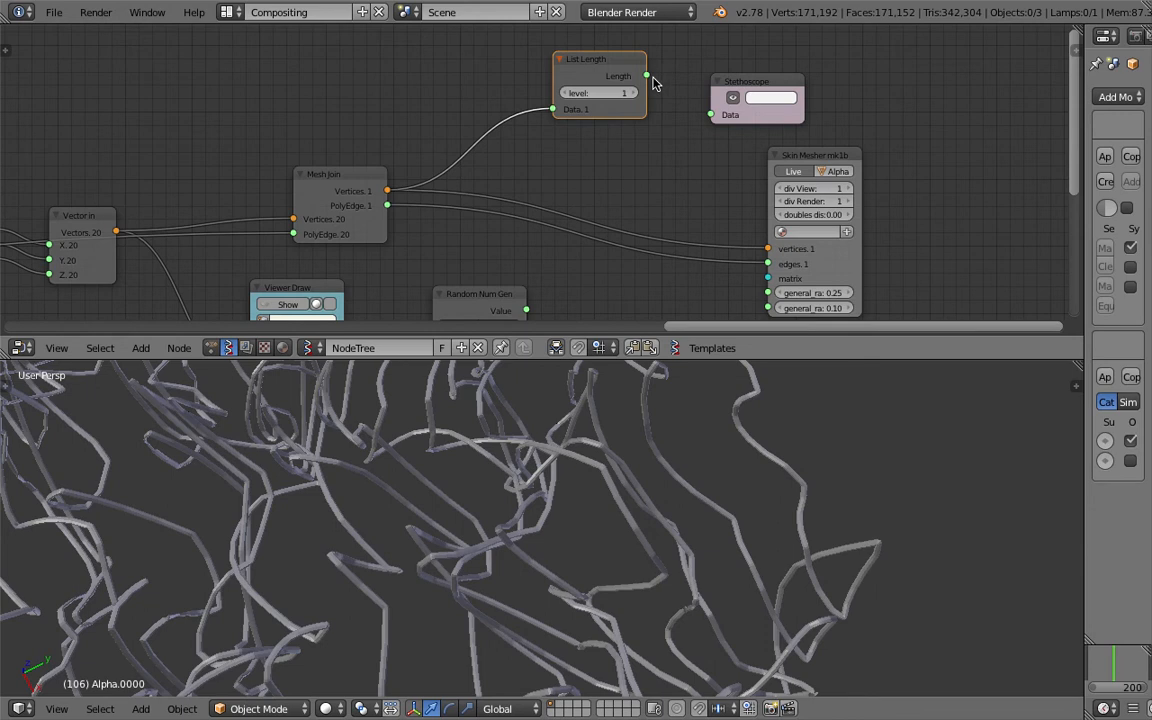
drag(647, 77, 713, 118)
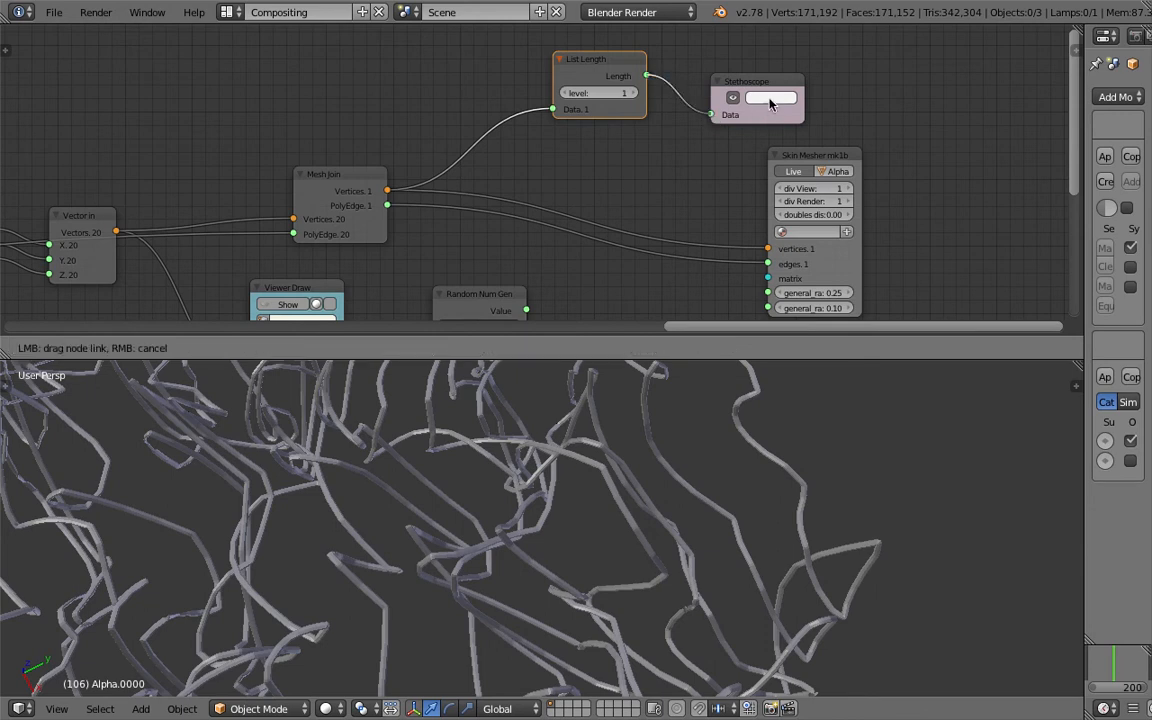
drag(850, 107, 850, 110)
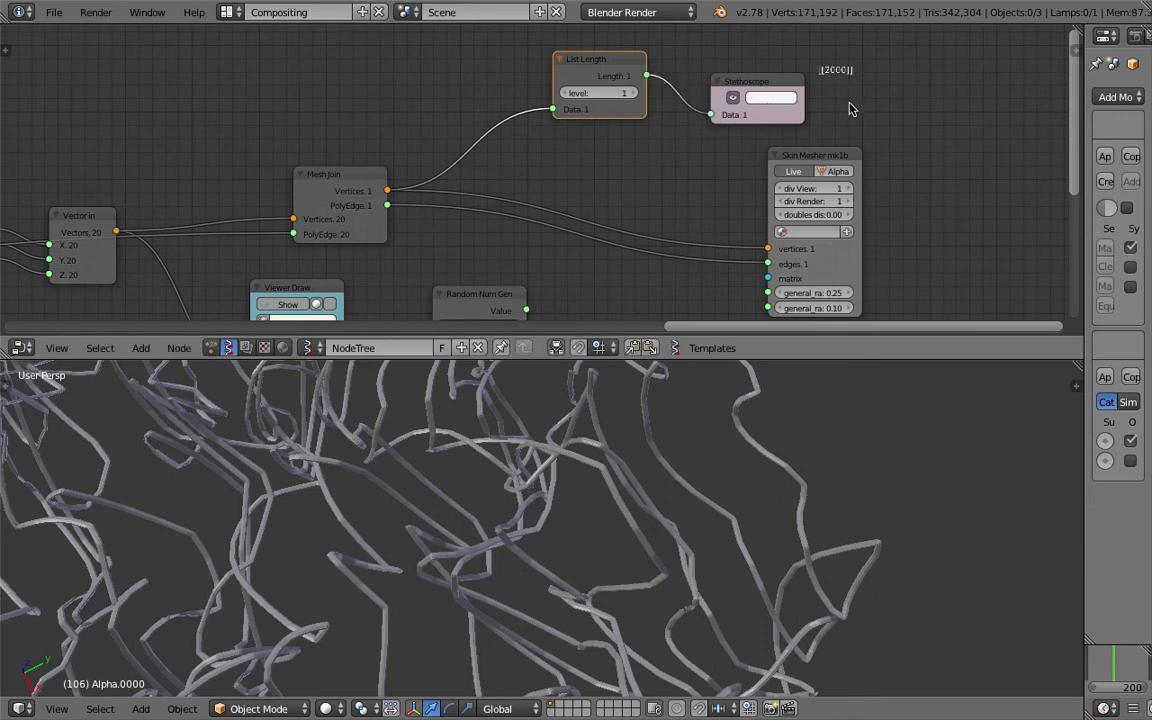
middle_drag(596, 232, 690, 126)
key(ctrl+s)
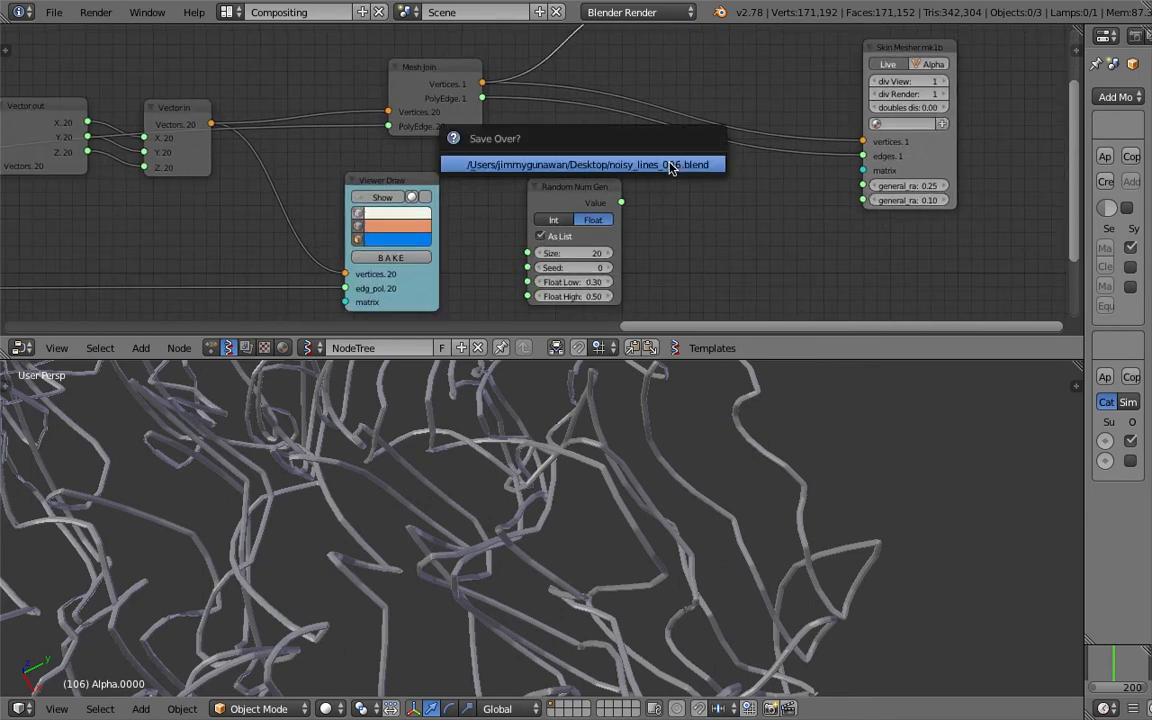
- Confirm the overwrite save and set the Random Num Gen Size to 2000
click(673, 167)
middle_drag(640, 215, 627, 182)
click(578, 217)
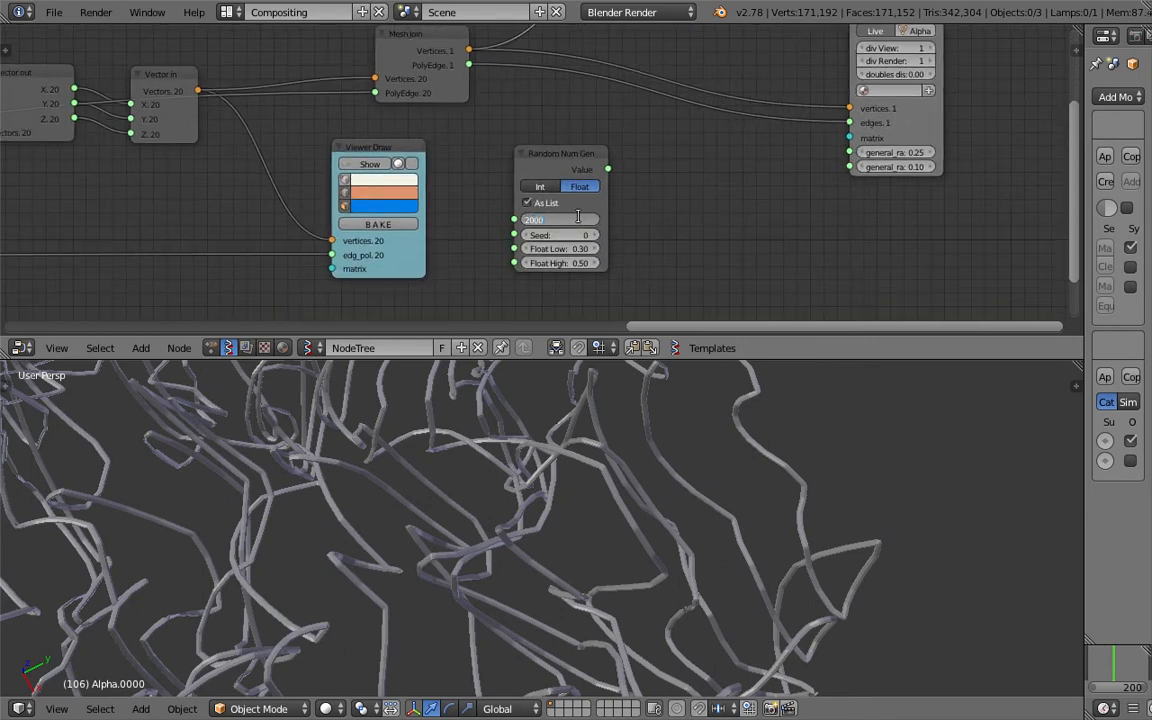
key(Return)
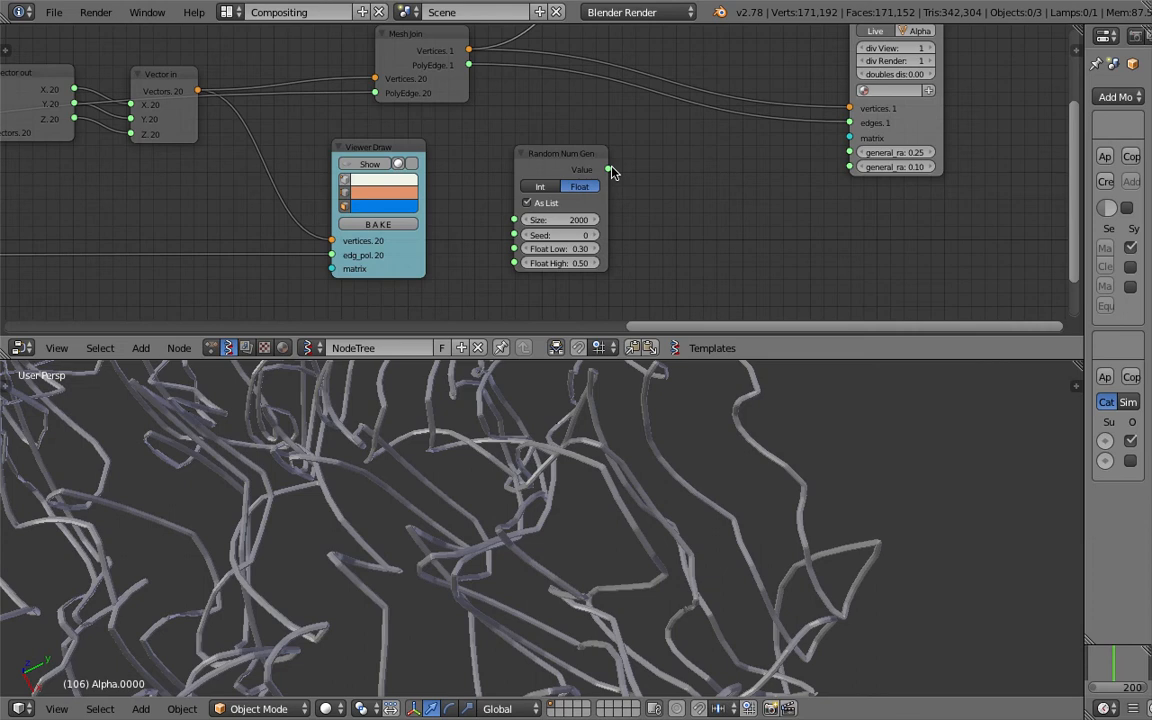
- Set Float Low to 0.01 and link the random Value output to general_radius_x
click(581, 249)
text(0.1)
key(Tab)
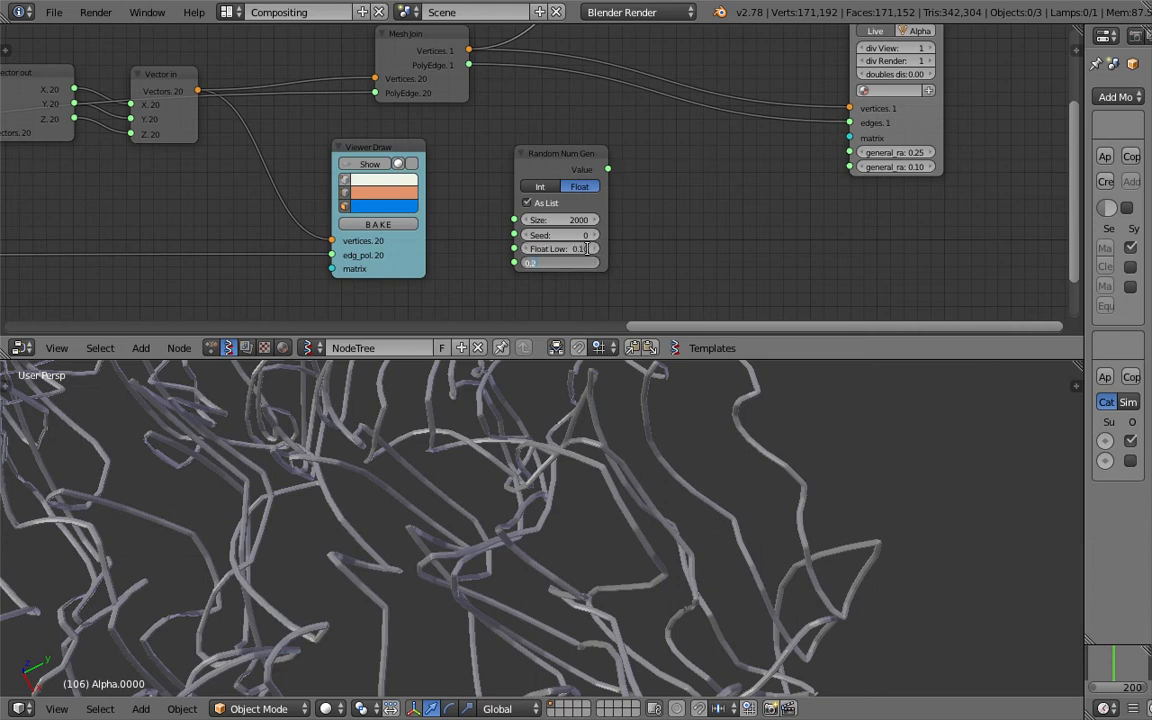
key(shift+Tab)
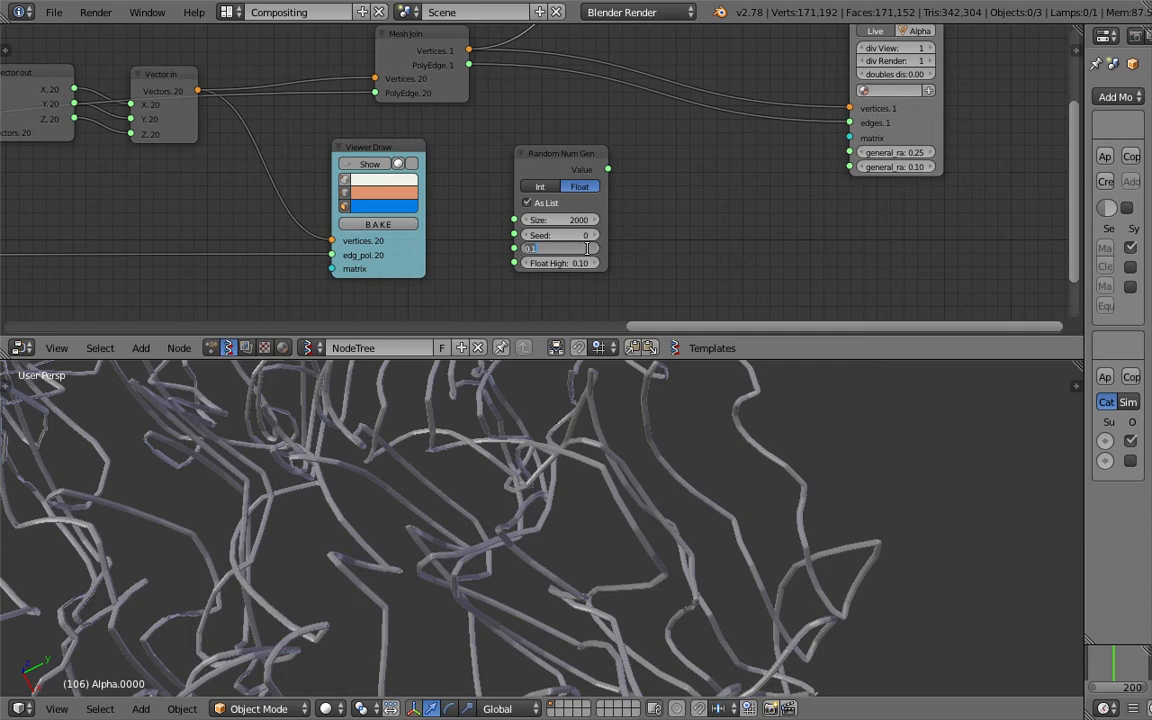
text(0.01)
key(Return)
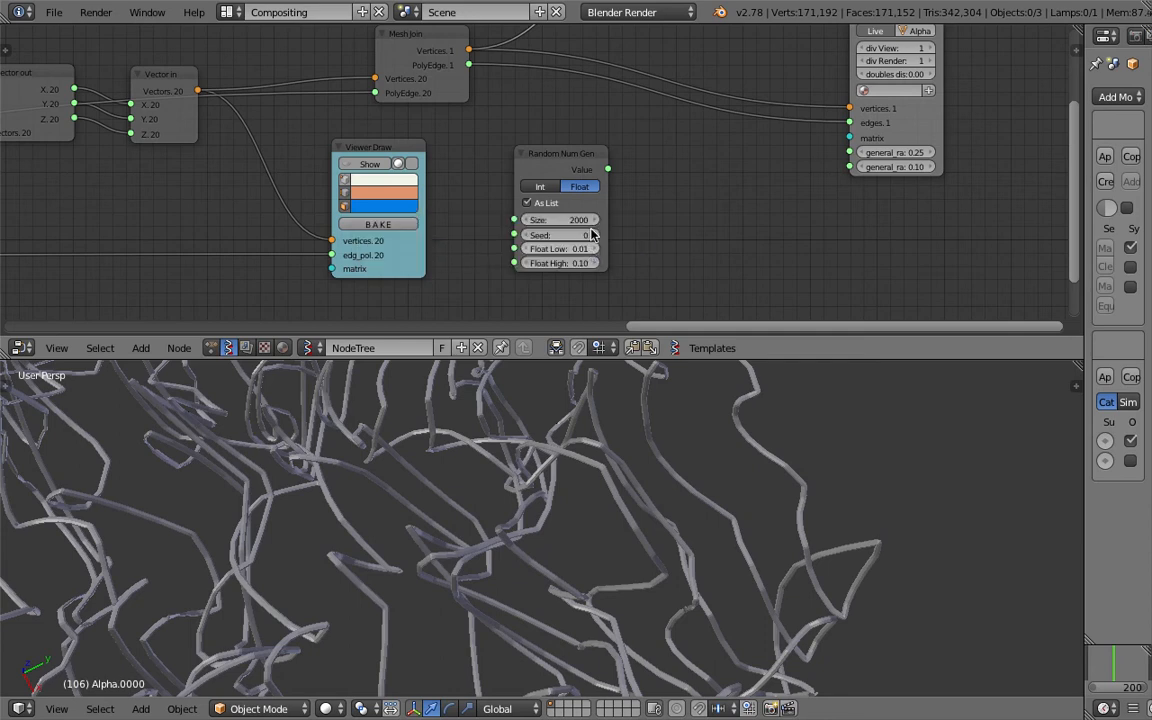
drag(607, 169, 842, 158)
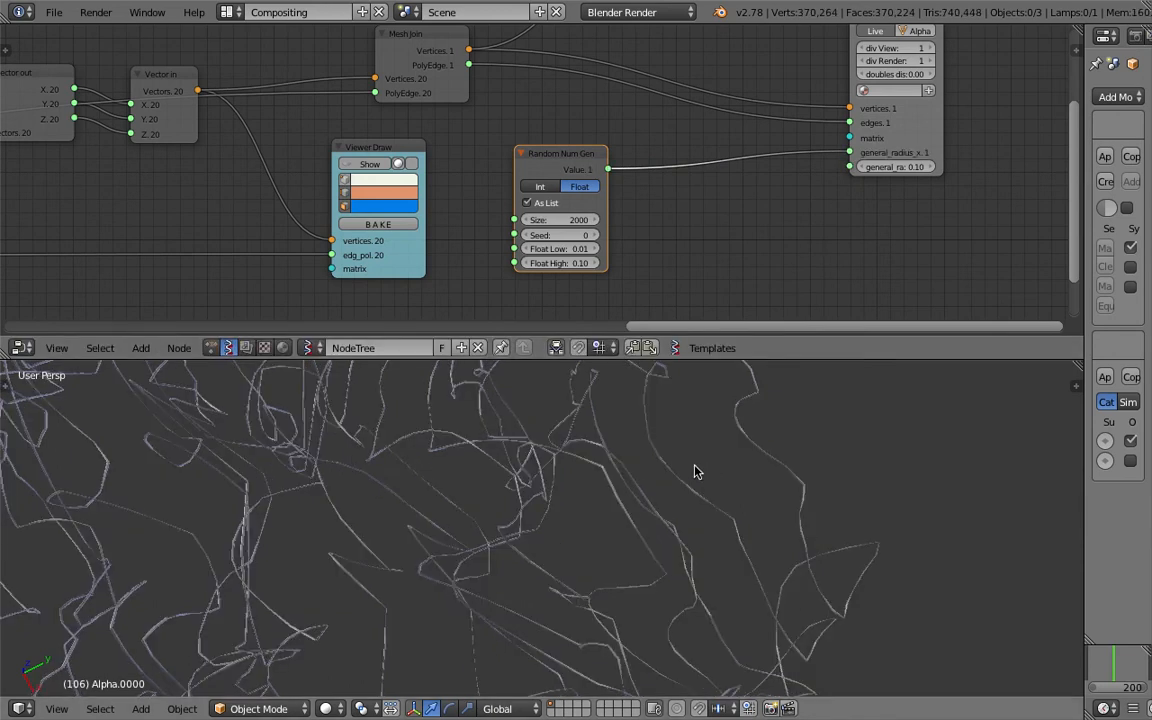
middle_drag(470, 494, 673, 518)
- Raise the Random Num Gen Float High to 0.20, then to 0.40
scroll(660, 556, down, 4)
scroll(680, 470, down, 3)
scroll(605, 287, up, 2)
click(589, 278)
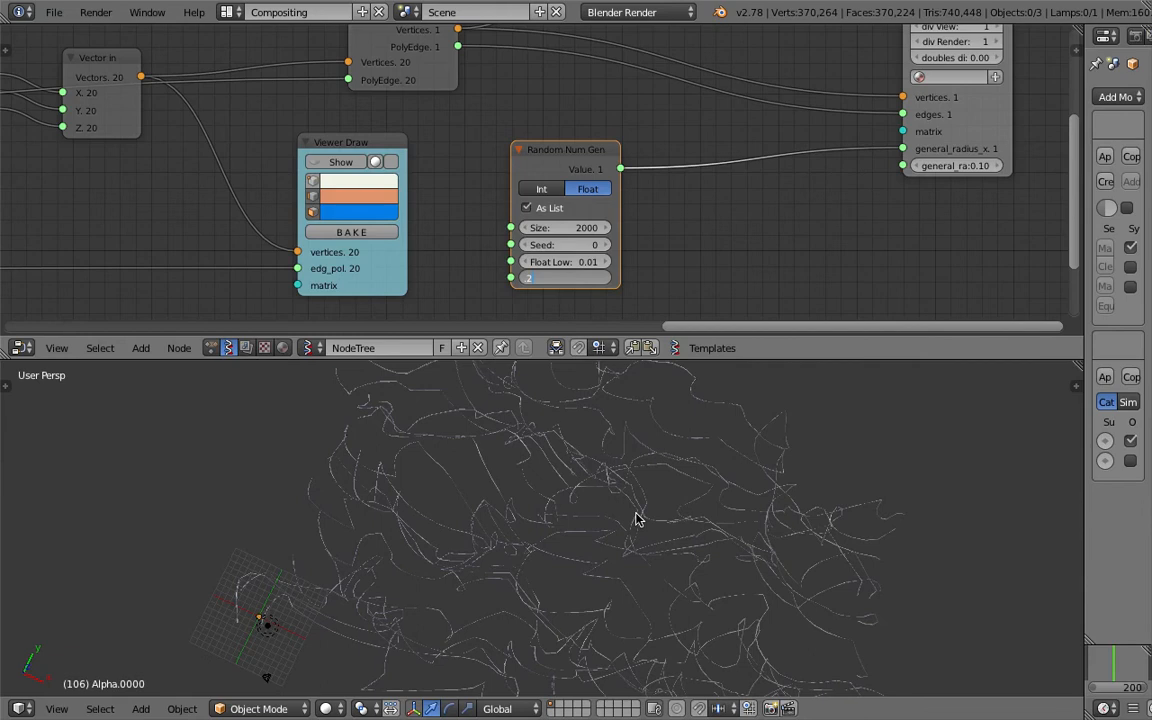
text(.2)
key(Return)
click(578, 278)
text(.4)
key(Return)
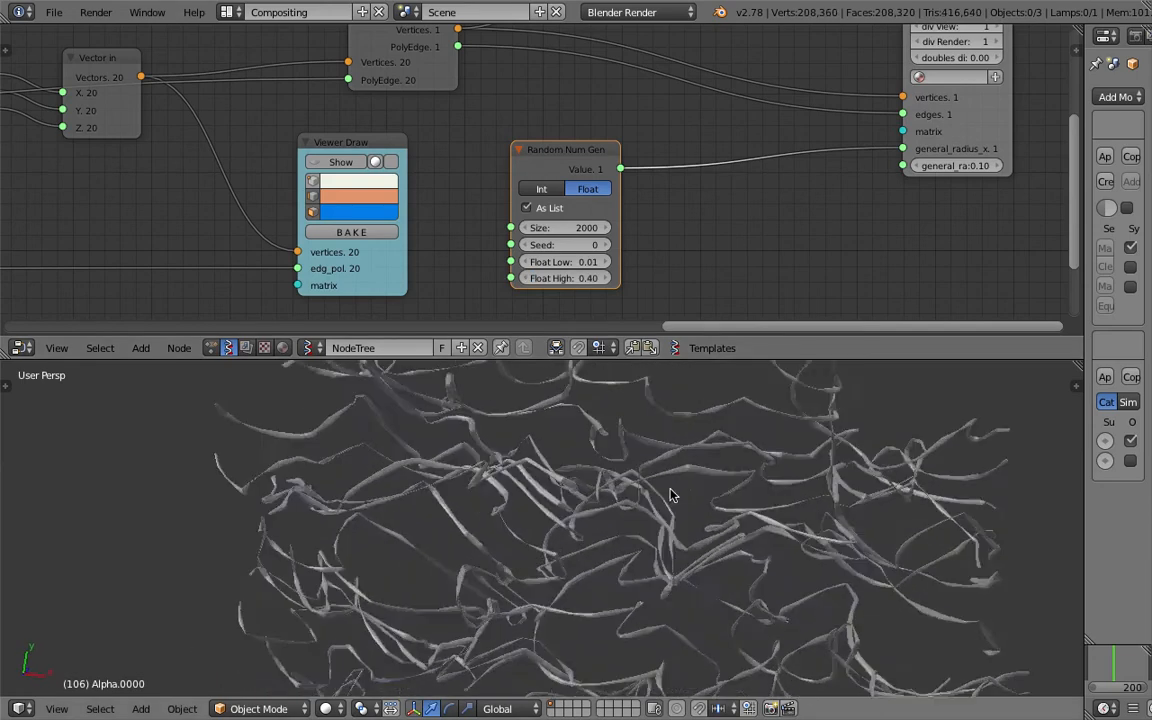
- Save the file over the existing version and link the random Value to general_radius_y too
scroll(670, 497, up, 5)
key(ctrl+s)
click(690, 505)
middle_drag(690, 506, 717, 532)
scroll(717, 537, down, 5)
key(ctrl+s)
click(694, 478)
drag(620, 169, 901, 166)
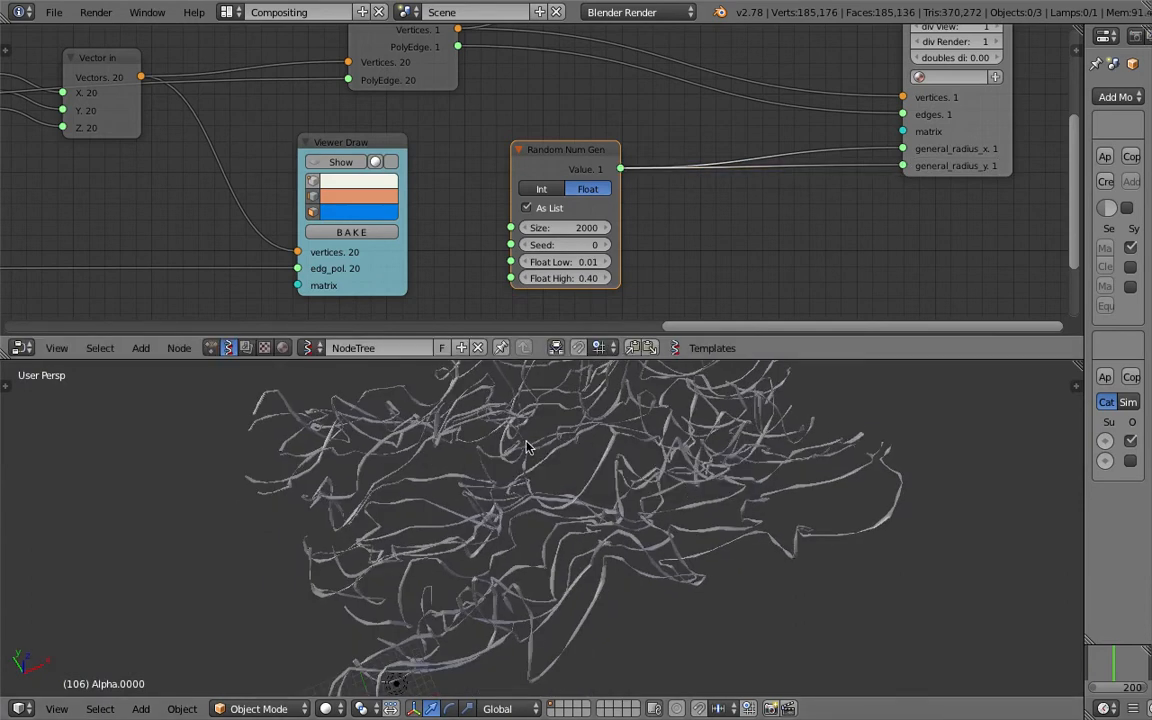
scroll(638, 510, up, 5)
middle_drag(638, 510, 540, 571)
- Switch viewport shading to Matcap, trying several before settling on the rainbow normal matcap
key(n)
scroll(972, 572, down, 10)
scroll(972, 572, down, 6)
click(938, 524)
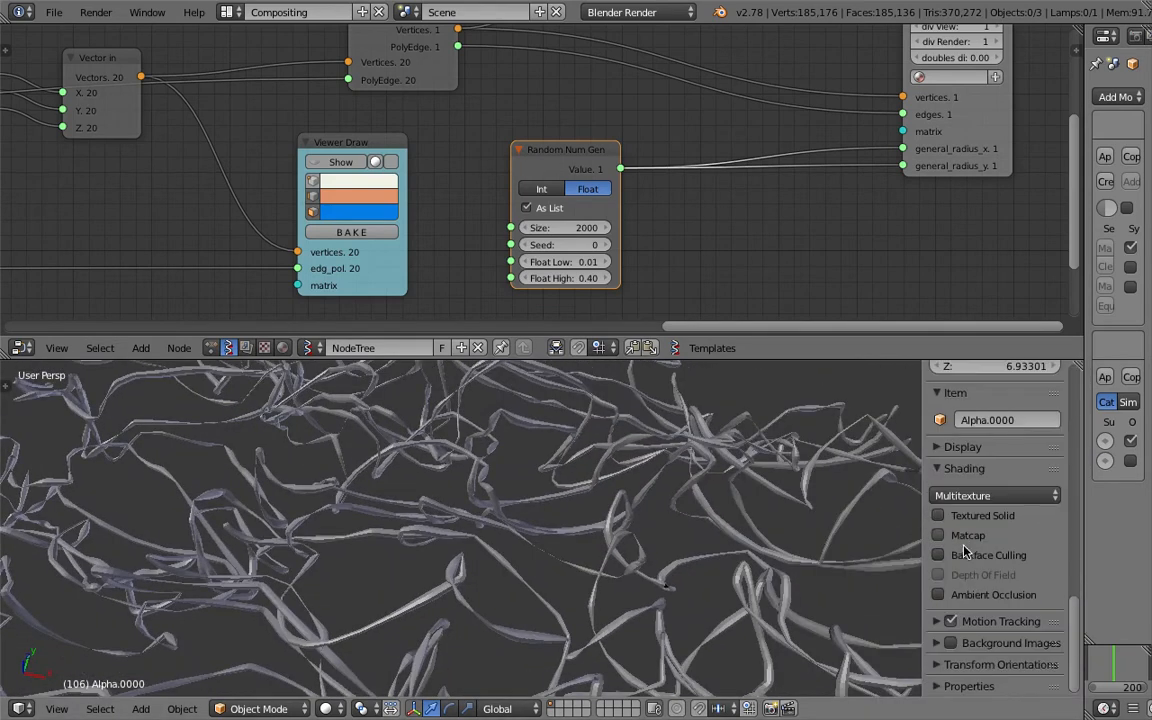
click(978, 595)
click(835, 505)
click(980, 590)
click(915, 500)
click(978, 578)
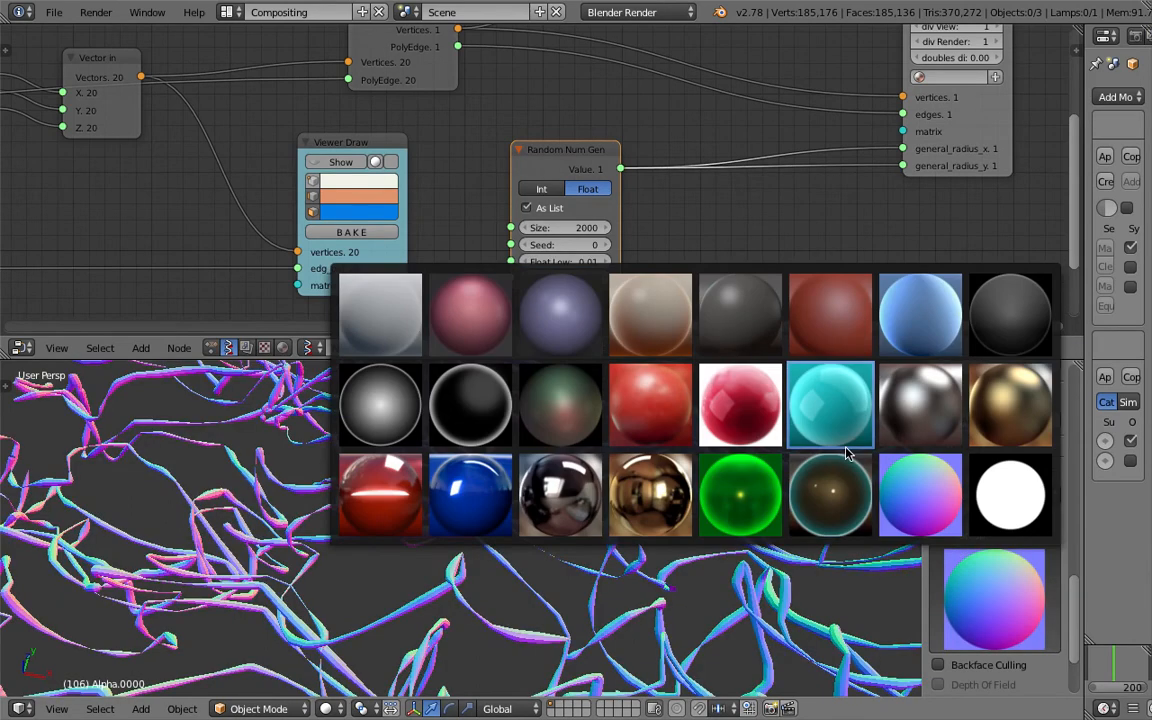
click(830, 405)
click(985, 595)
click(931, 486)
- Enable Ambient Occlusion with Strength 0.000, then select all objects
scroll(955, 560, down, 3)
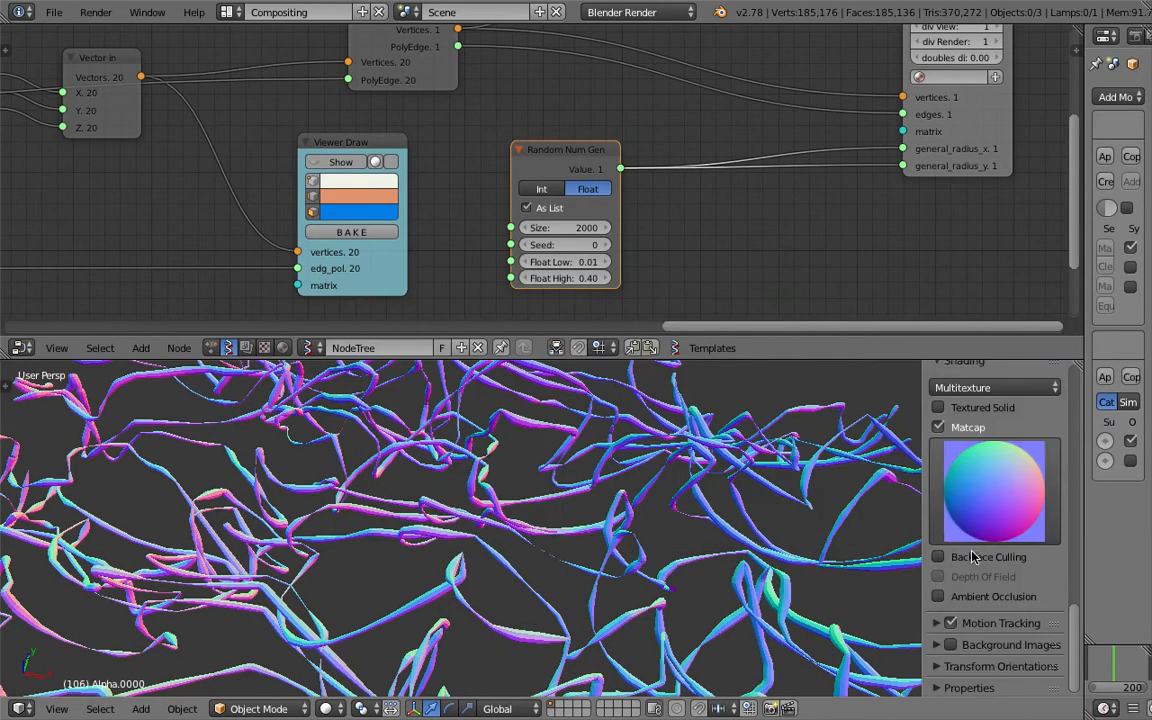
click(962, 595)
middle_drag(780, 550, 702, 522)
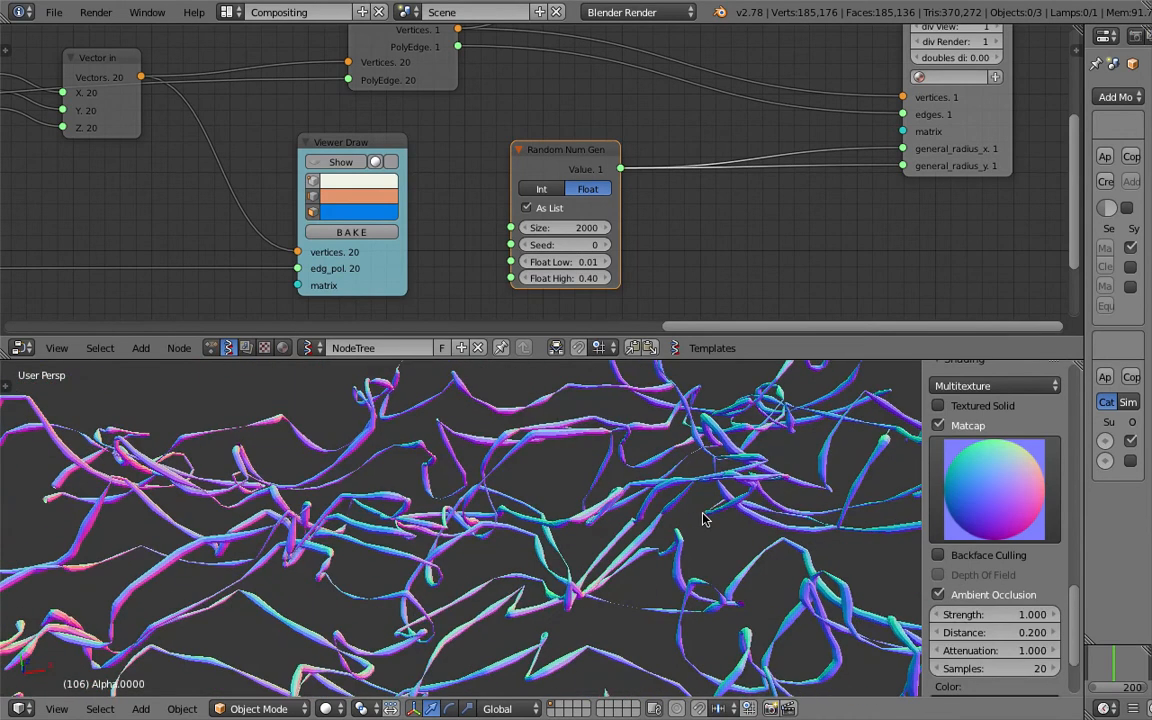
drag(1000, 615, 930, 615)
middle_drag(777, 566, 500, 430)
key(a)
key(a)
- Save the scene as a new version, noisy_lines_007.blend
click(54, 12)
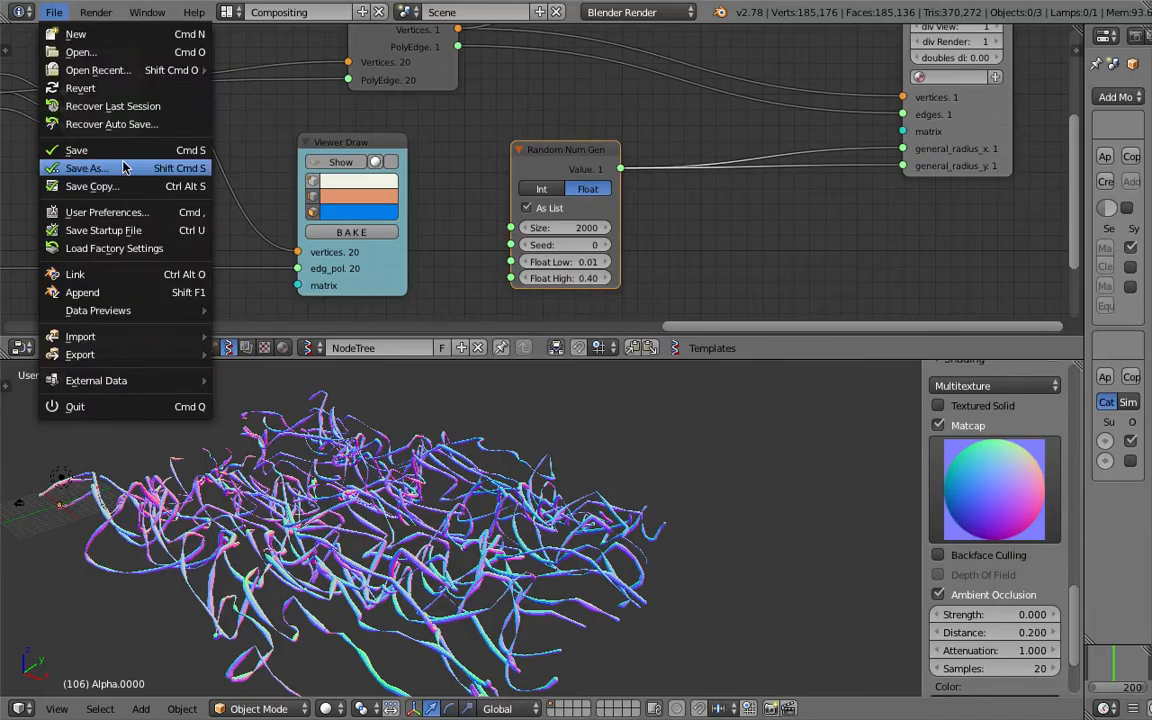
click(72, 168)
click(1020, 80)
click(1087, 60)
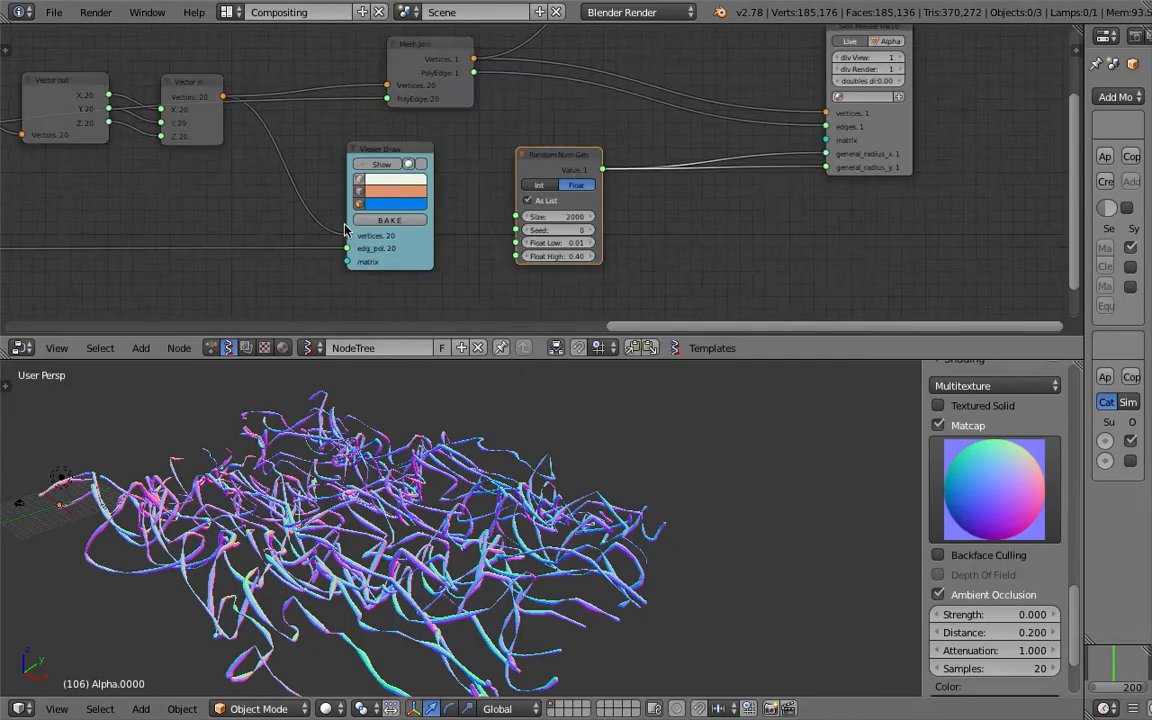
- Bring the Plane node into view and start editing its N Vert Y value
middle_drag(368, 503, 359, 500)
middle_drag(268, 170, 540, 275)
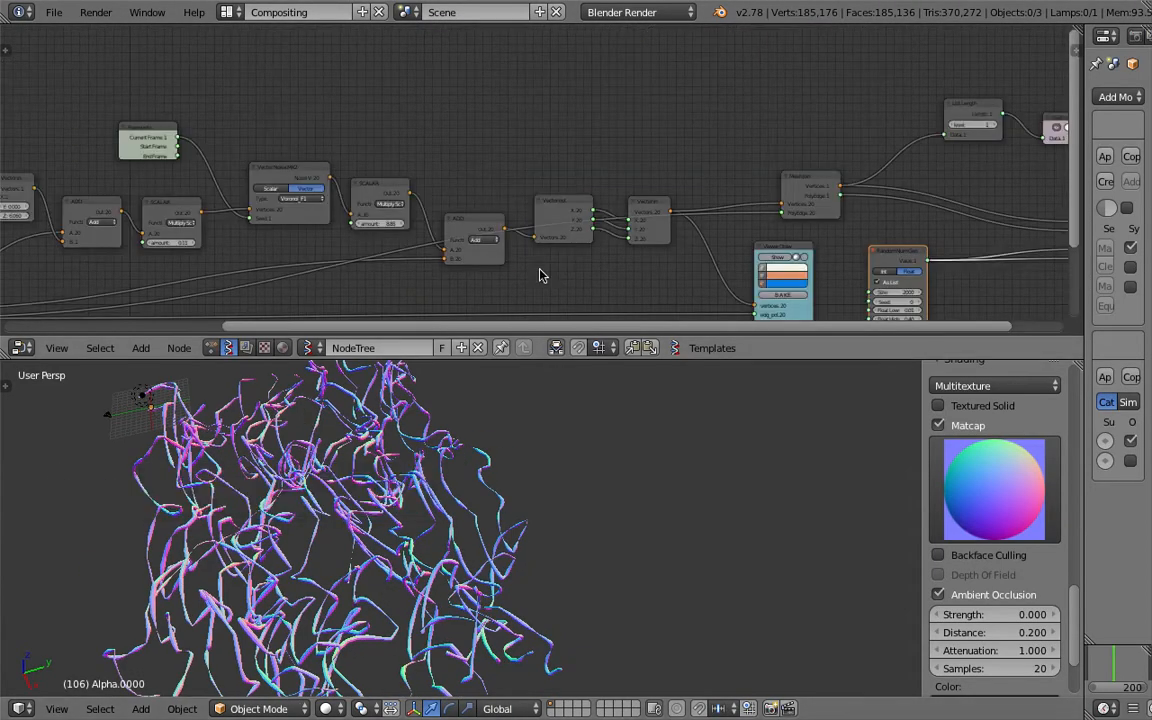
middle_drag(182, 262, 586, 193)
middle_drag(338, 207, 398, 188)
scroll(520, 119, up, 3)
middle_drag(427, 135, 483, 103)
scroll(437, 132, up, 2)
click(318, 230)
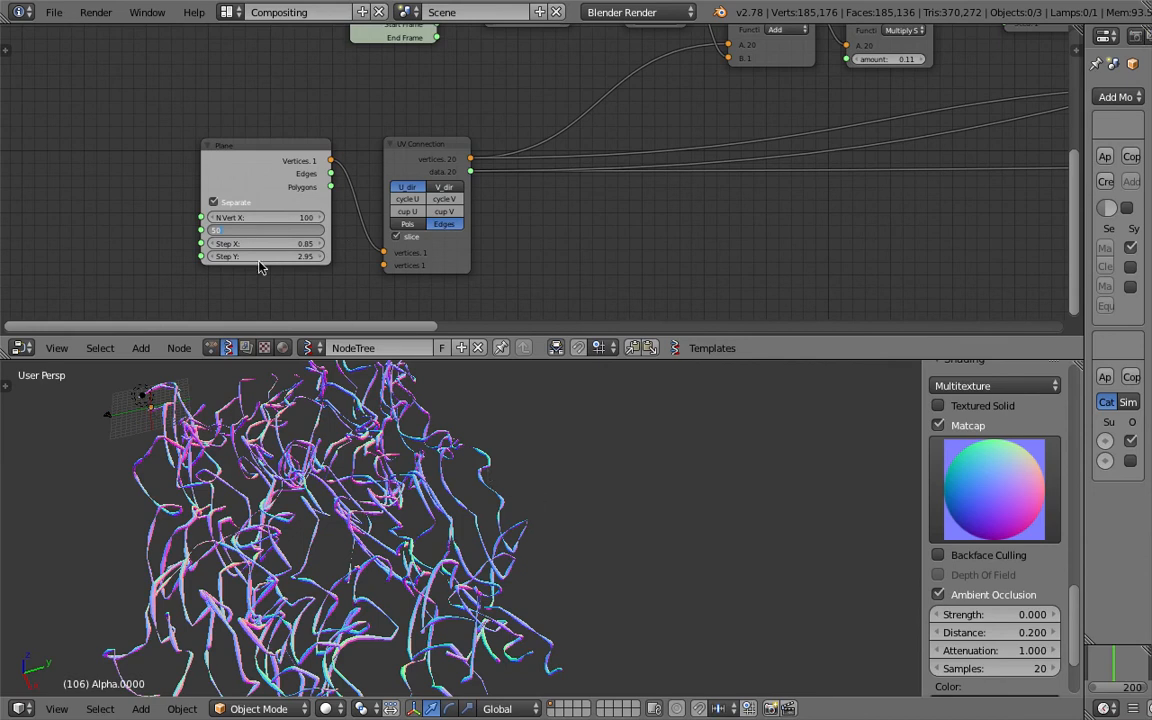
- Set the Plane node's N Vert Y to 50
key(Return)
middle_drag(698, 446, 648, 464)
middle_drag(800, 190, 324, 193)
mouse_move(1020, 180)
middle_down()
mouse_move(553, 198)
mouse_move(258, 260)
middle_up()
scroll(600, 262, up, 3)
- Set the Random Num Gen Size to 5000 and maximize the 3-D view
click(776, 211)
text(5000)
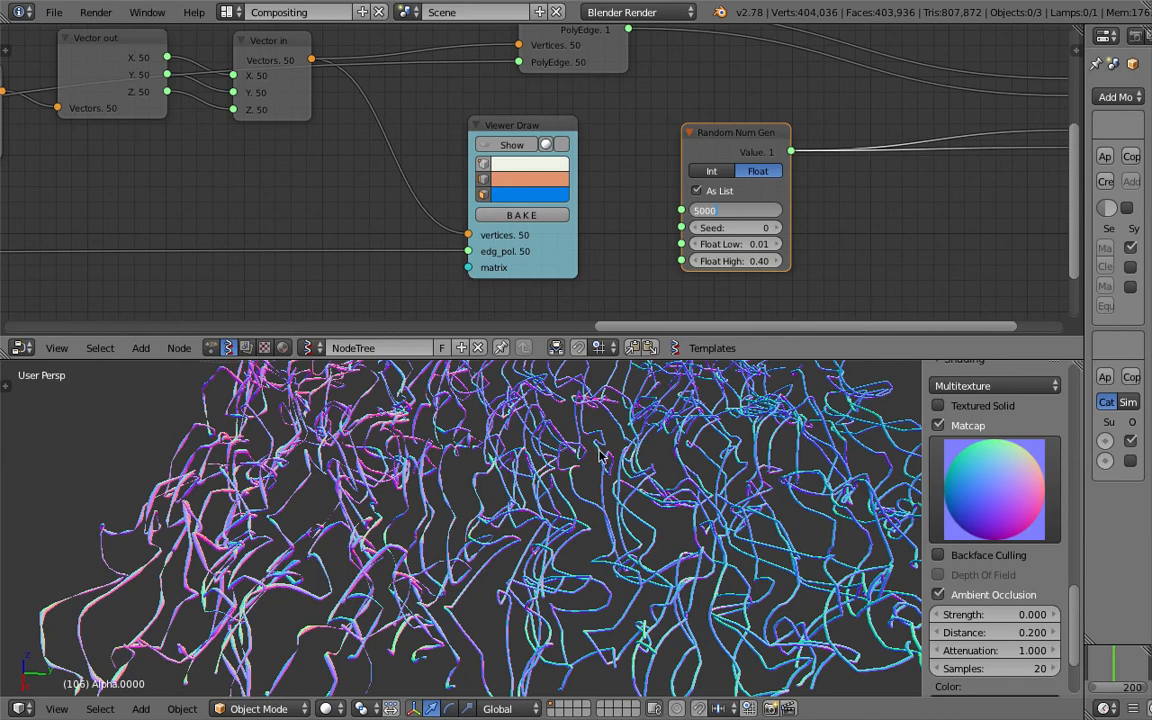
middle_drag(528, 458, 585, 490)
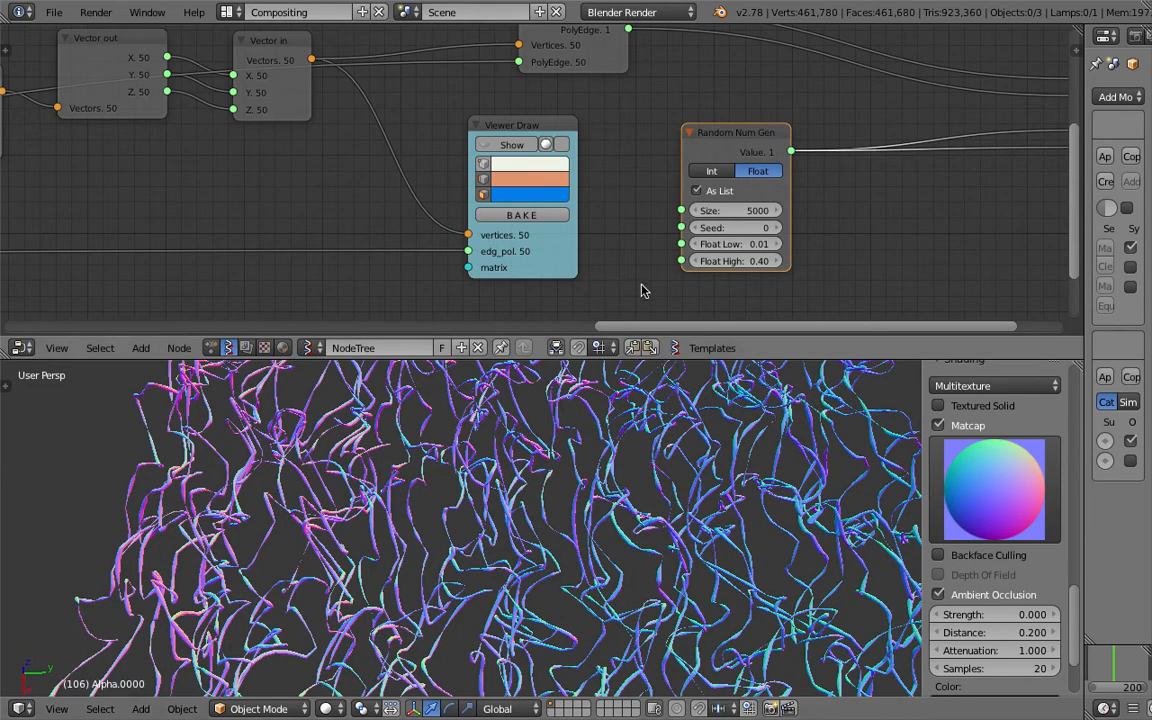
mouse_move(634, 432)
middle_down()
mouse_move(720, 512)
mouse_move(609, 396)
mouse_move(491, 424)
mouse_move(392, 480)
mouse_move(527, 468)
mouse_move(480, 465)
mouse_move(495, 400)
mouse_move(535, 345)
mouse_move(652, 383)
middle_up()
key(shift+space)
- Return to the split layout and zoom out to show the whole node tree
click(290, 13)
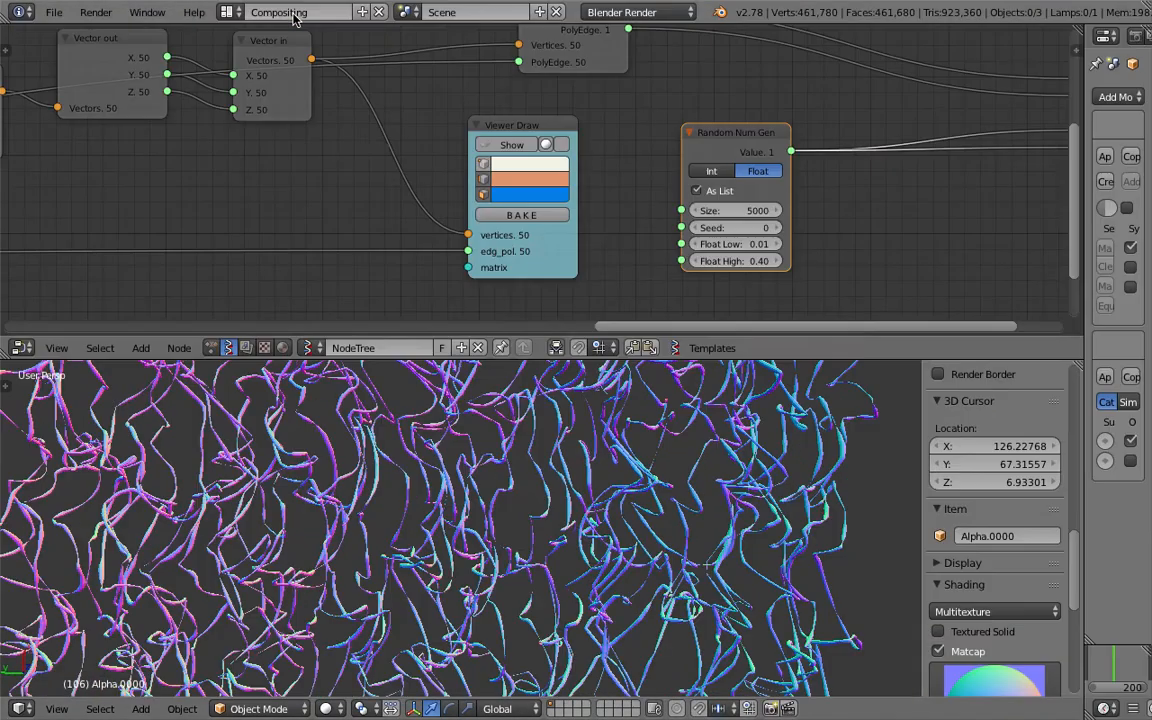
mouse_move(218, 140)
middle_down()
mouse_move(393, 177)
mouse_move(493, 164)
middle_up()
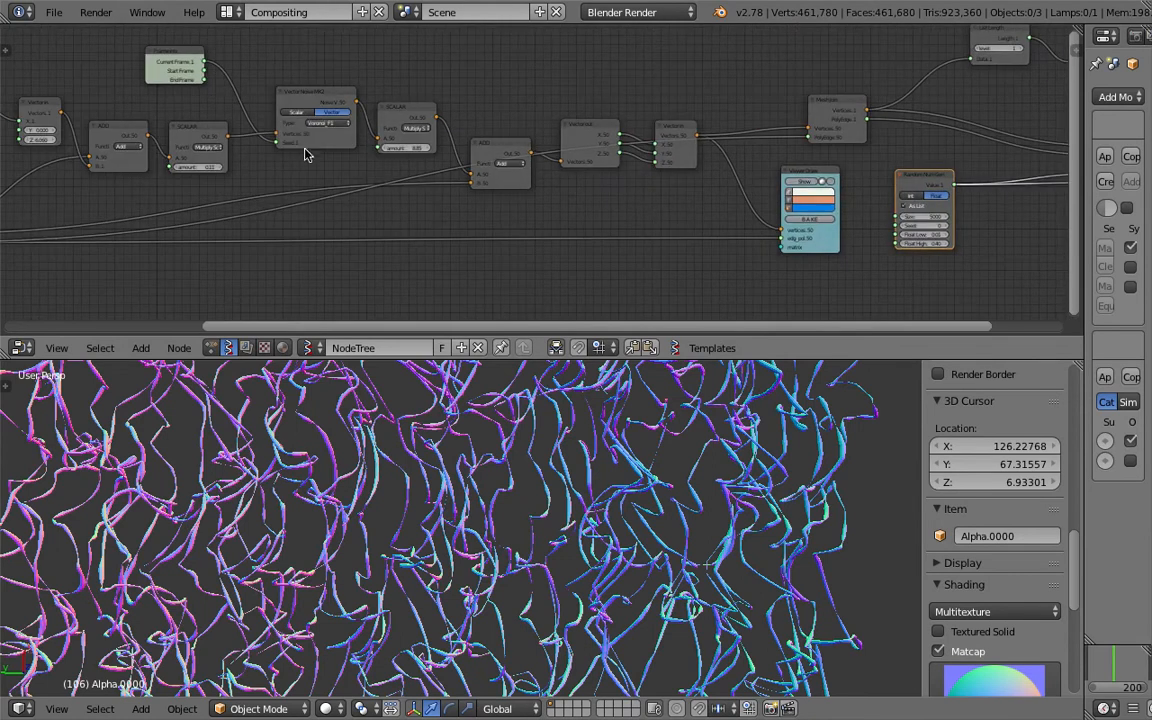
middle_drag(295, 144, 532, 136)
middle_drag(405, 170, 465, 184)
scroll(465, 184, down, 5)
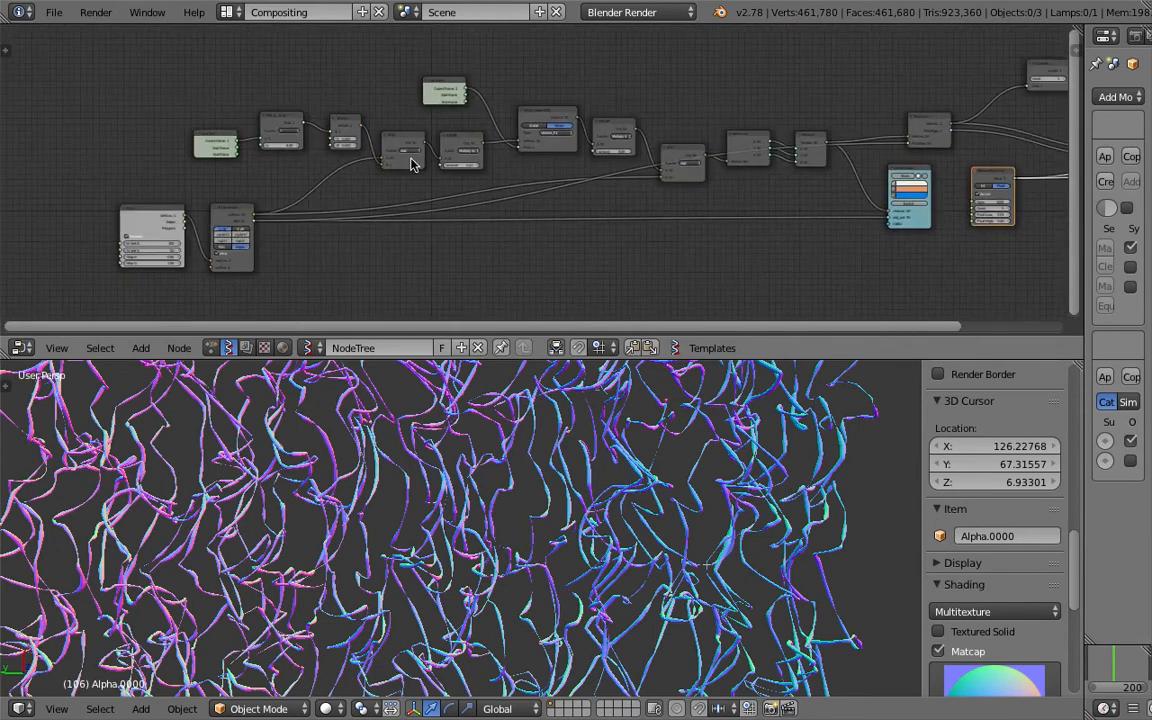
- Orbit around the strands and drag the area border up to make the 3-D view taller
middle_drag(500, 440, 815, 383)
scroll(556, 442, up, 4)
middle_drag(556, 442, 476, 542)
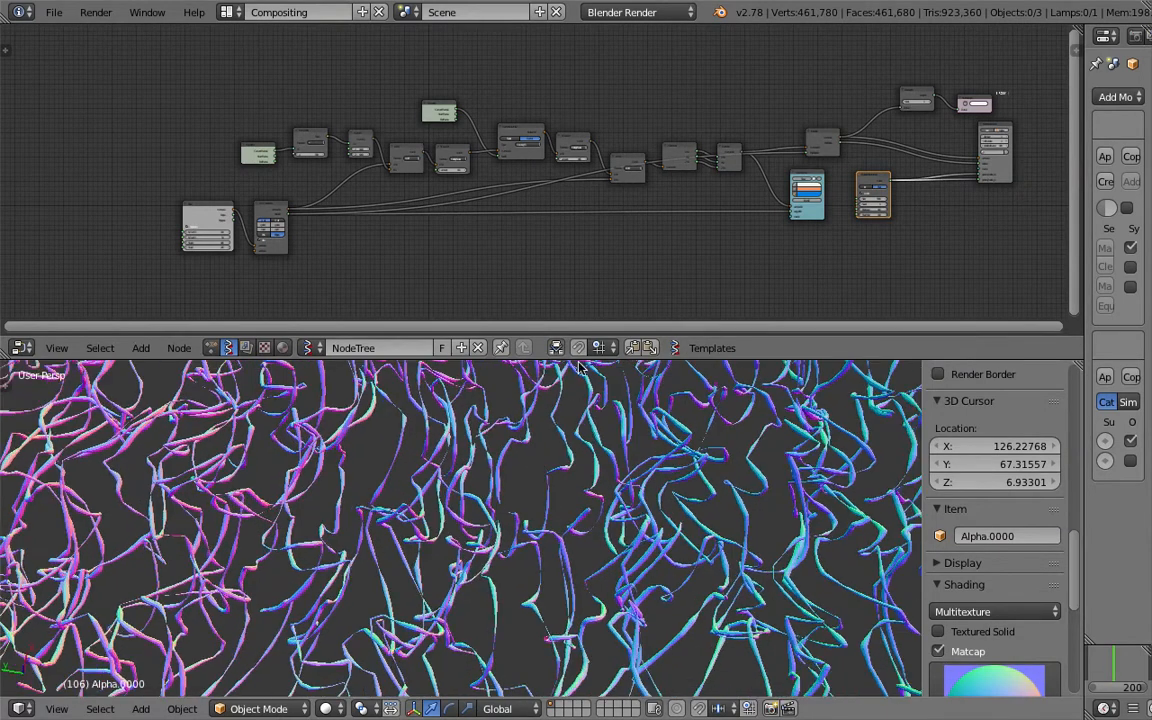
drag(583, 359, 590, 219)
- Save the file and switch the 3-D view to Top
middle_drag(578, 400, 615, 461)
key(ctrl+s)
click(616, 462)
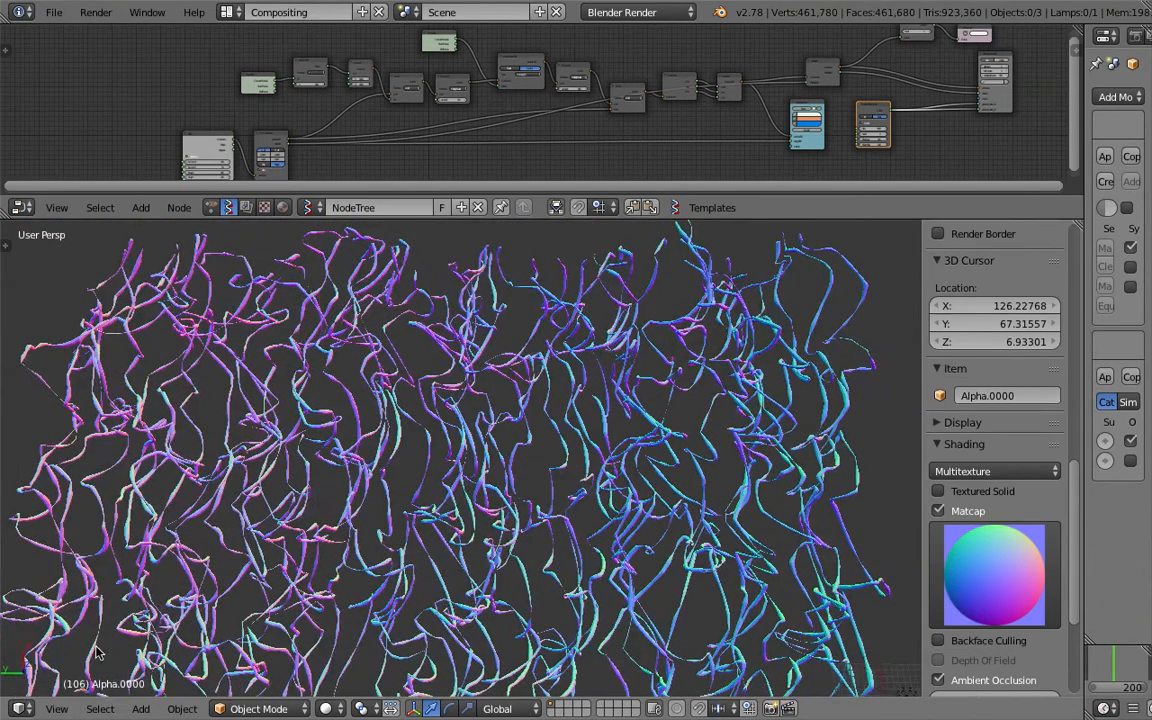
click(57, 709)
click(103, 627)
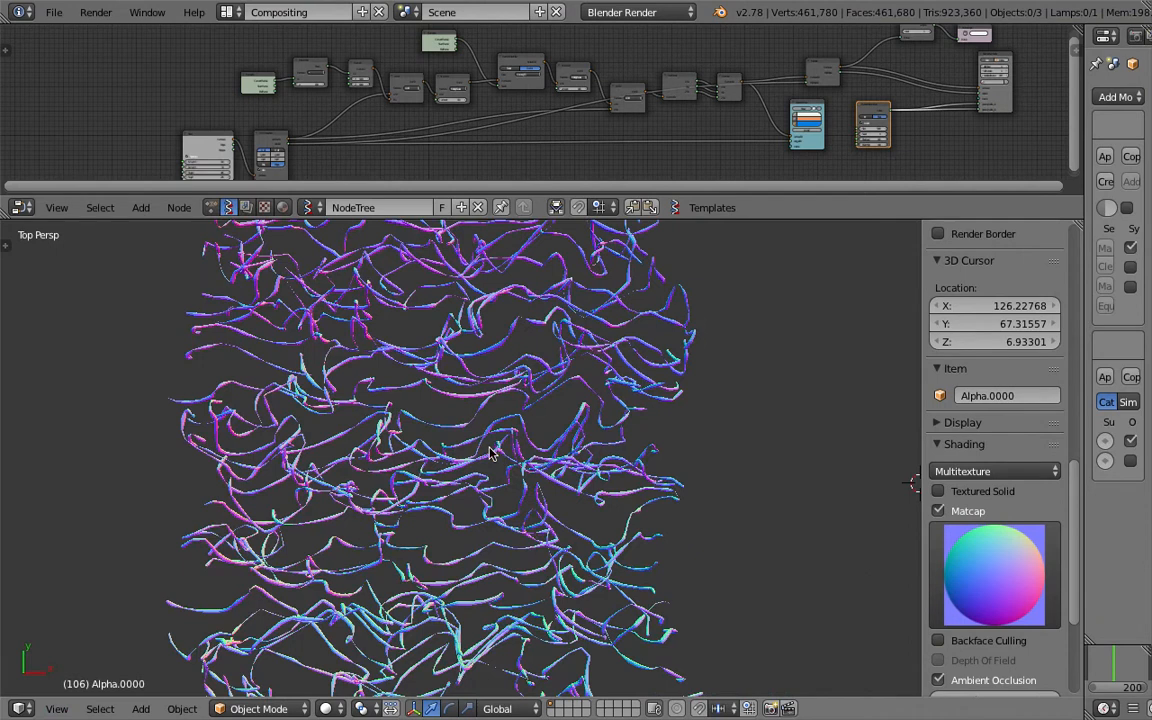
key(ctrl+s)
click(411, 450)
- Pan to the Plane node and tilt the view over the dense 1,310,440-vertex mesh
middle_drag(290, 118, 396, 95)
scroll(394, 94, up, 8)
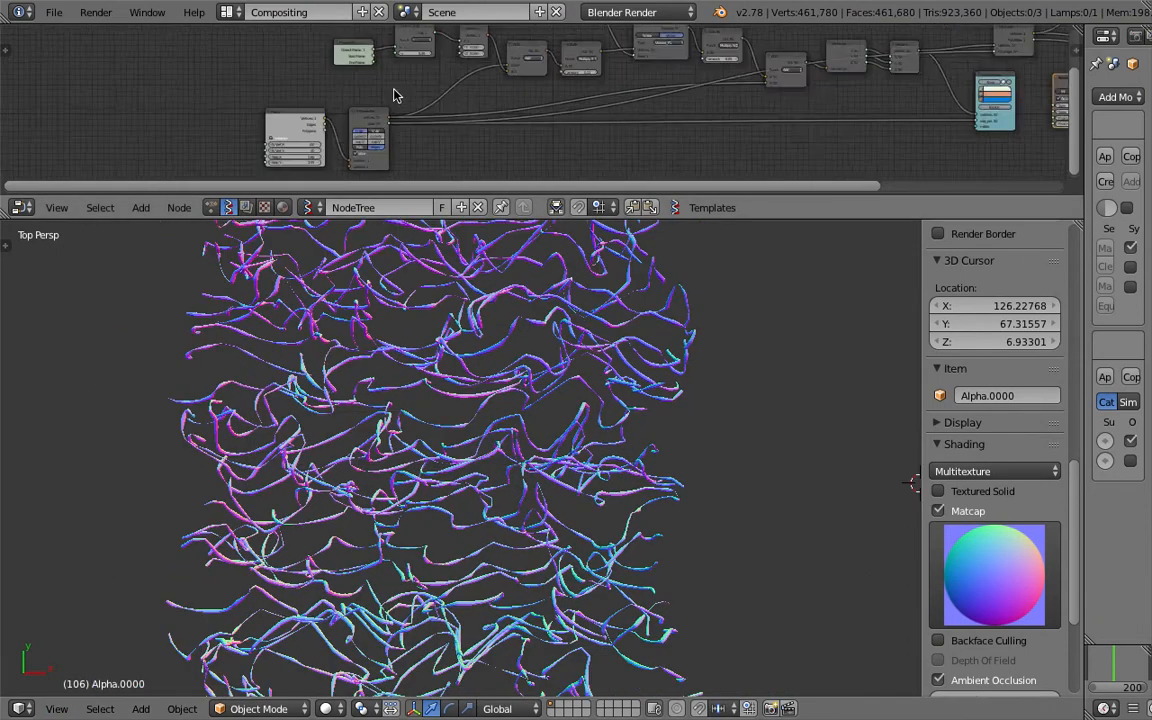
middle_drag(299, 135, 342, 101)
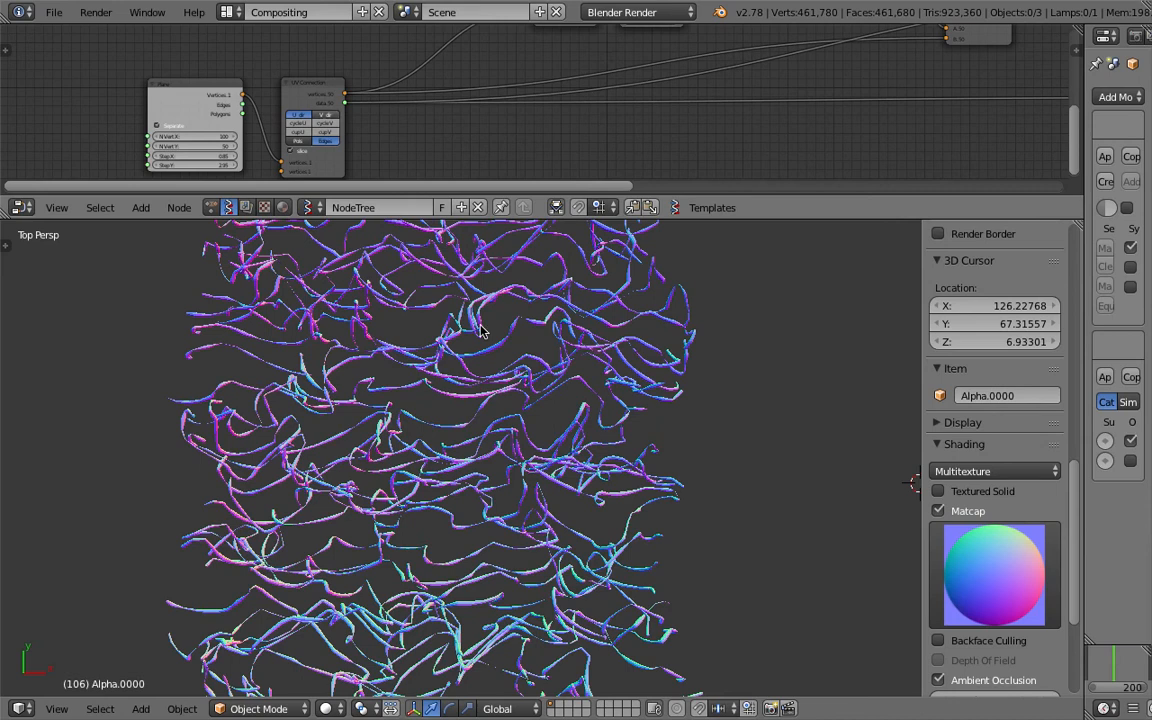
mouse_move(388, 443)
middle_down()
mouse_move(389, 422)
mouse_move(460, 422)
mouse_move(528, 488)
mouse_move(489, 419)
mouse_move(516, 424)
mouse_move(462, 450)
mouse_move(386, 532)
mouse_move(420, 512)
middle_up()
scroll(420, 512, up, 5)
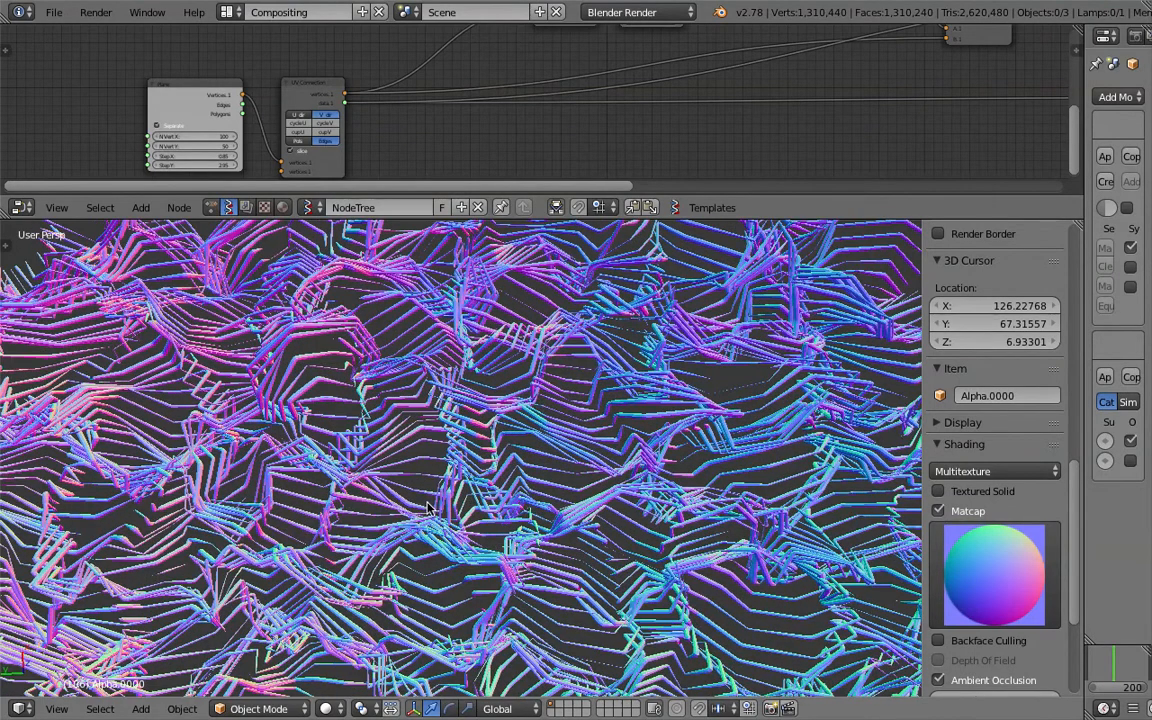